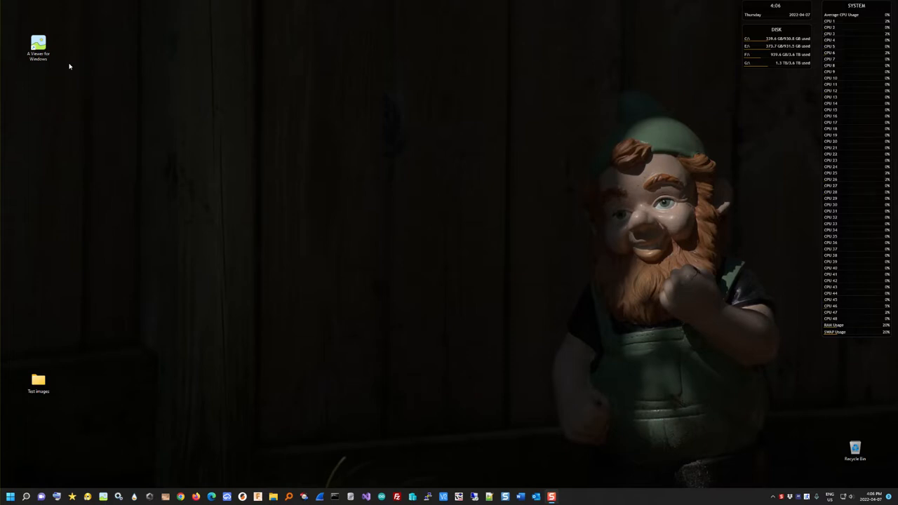
# Step: Launch A Viewer for Windows, load kitten.jpg from the desktop's Test images folder, and close both the image and the folder
pyautogui.doubleClick(38, 45)
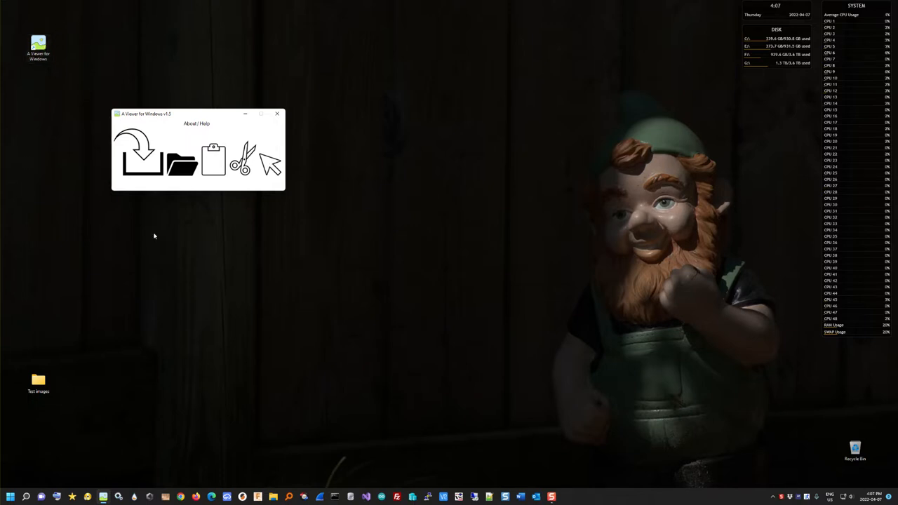
pyautogui.click(47, 379)
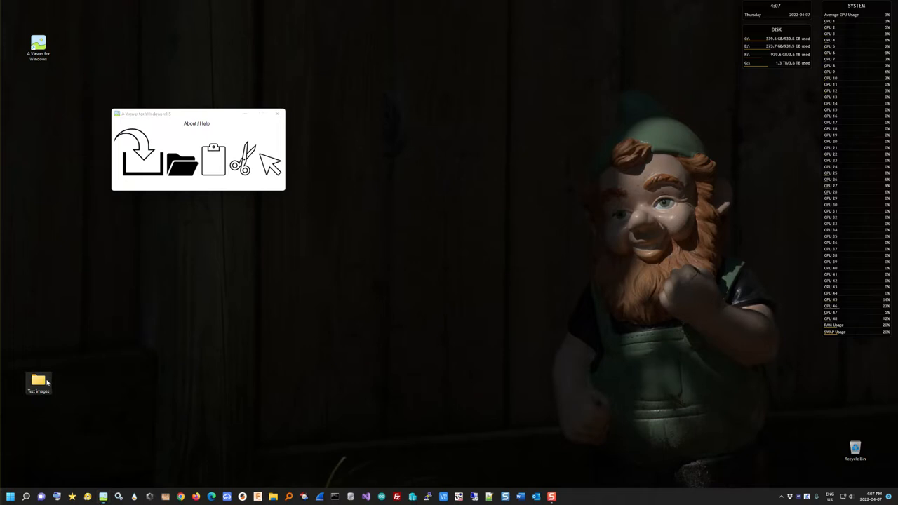
pyautogui.doubleClick(48, 381)
pyautogui.moveTo(605, 214); pyautogui.dragTo(133, 142)
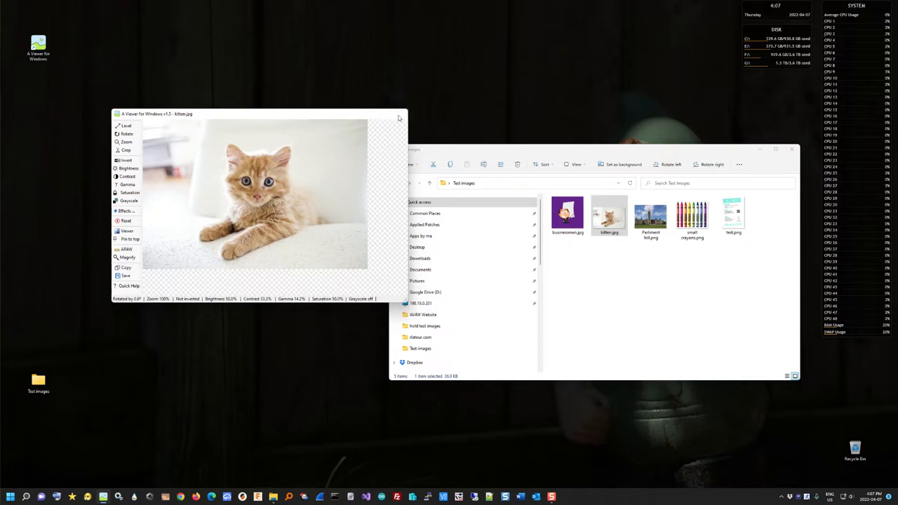
pyautogui.click(399, 116)
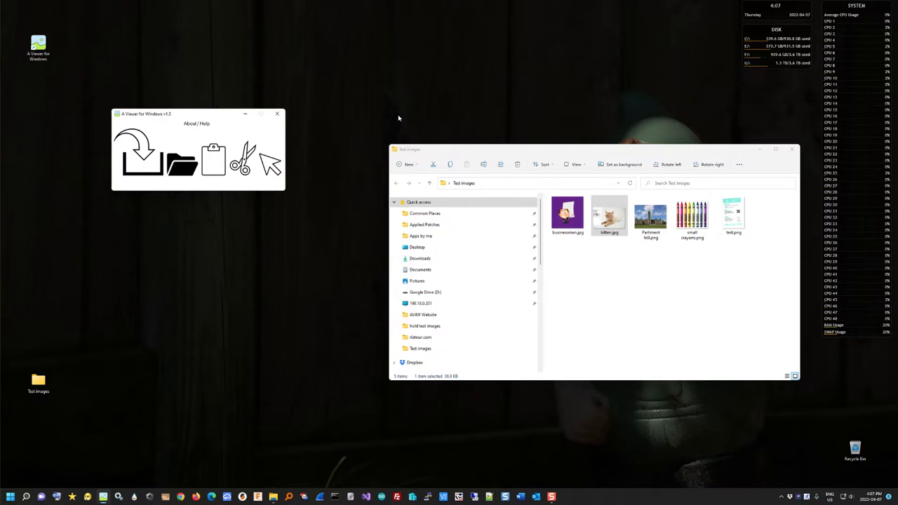
pyautogui.click(791, 150)
# Step: Browse to small crayons.png in the Test images folder, open it in the viewer, and close it
pyautogui.click(183, 173)
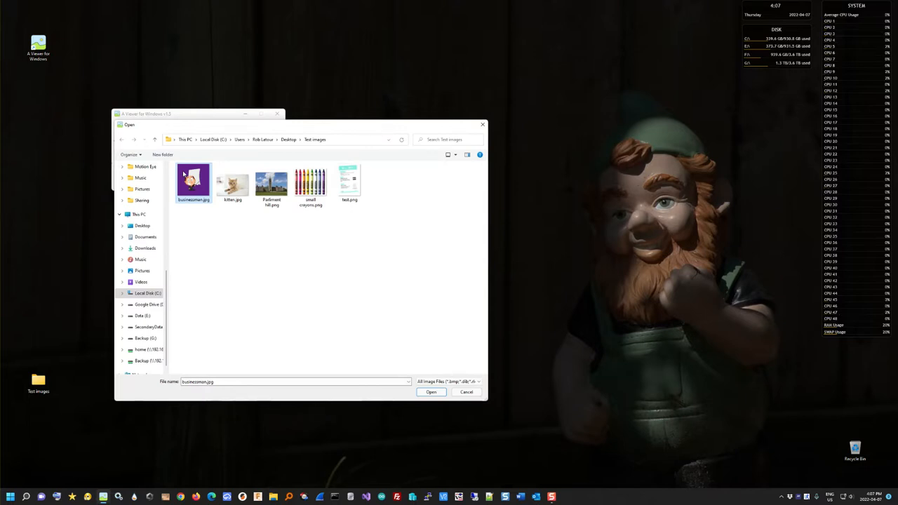
pyautogui.click(317, 181)
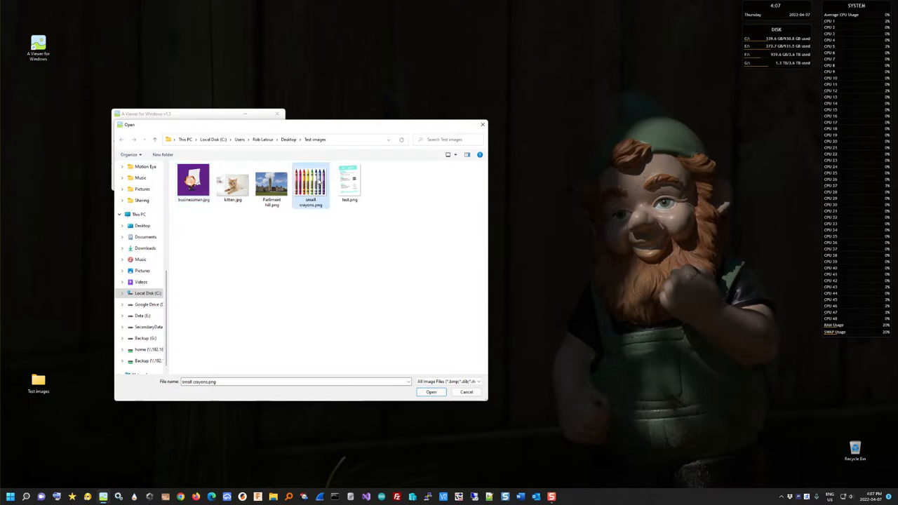
pyautogui.doubleClick(317, 181)
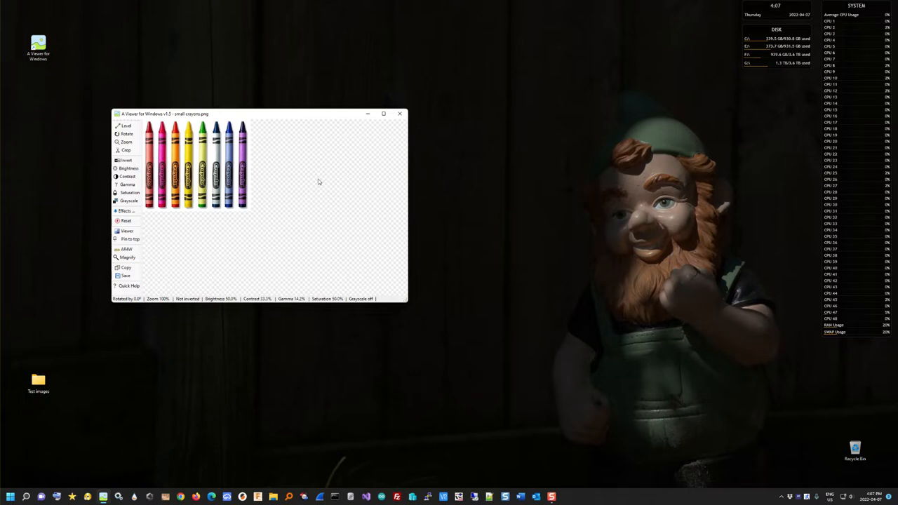
pyautogui.click(399, 115)
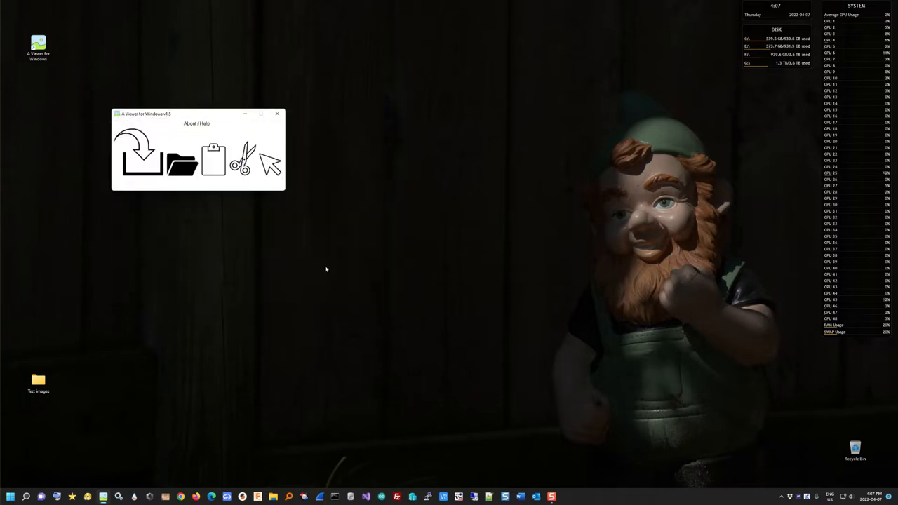
# Step: Load the picture stored on the clipboard into the viewer and close it
pyautogui.click(211, 163)
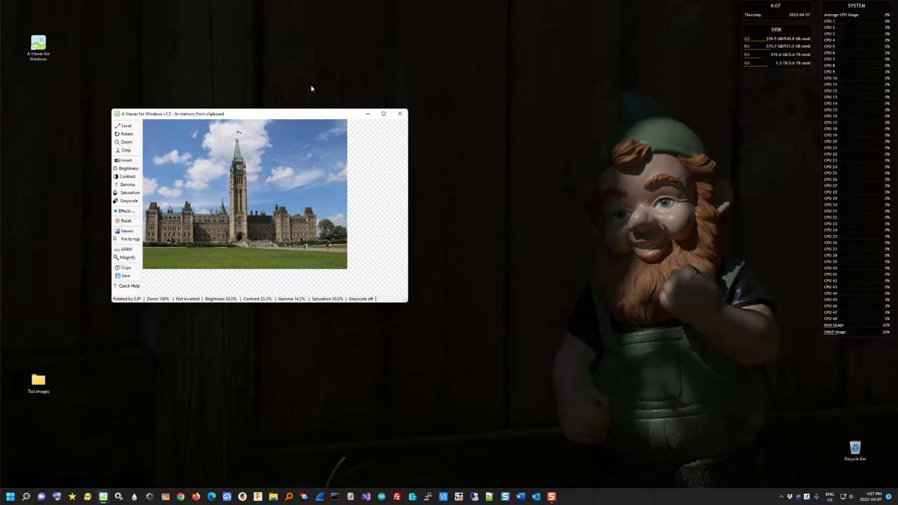
pyautogui.click(399, 114)
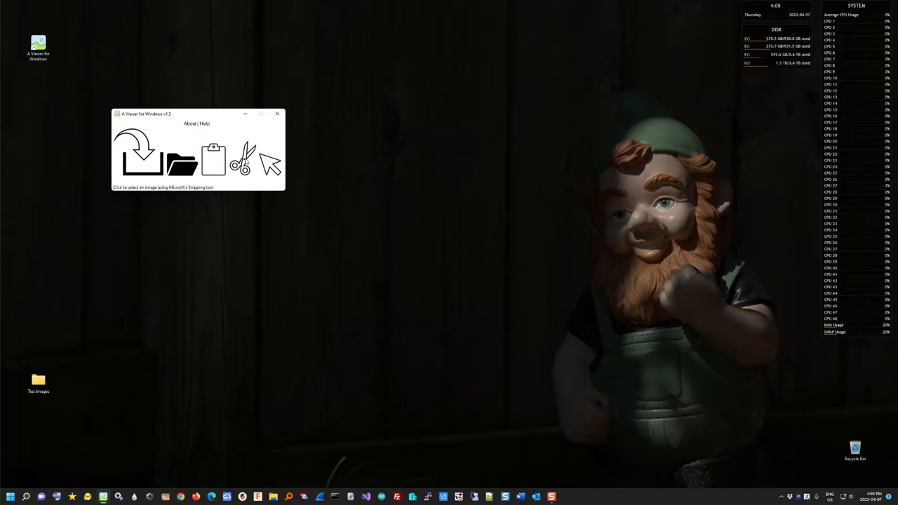
# Step: Snip the gnome's upper body from the desktop wallpaper into the viewer and close the captured image
pyautogui.click(245, 161)
pyautogui.moveTo(435, 89); pyautogui.dragTo(748, 347)
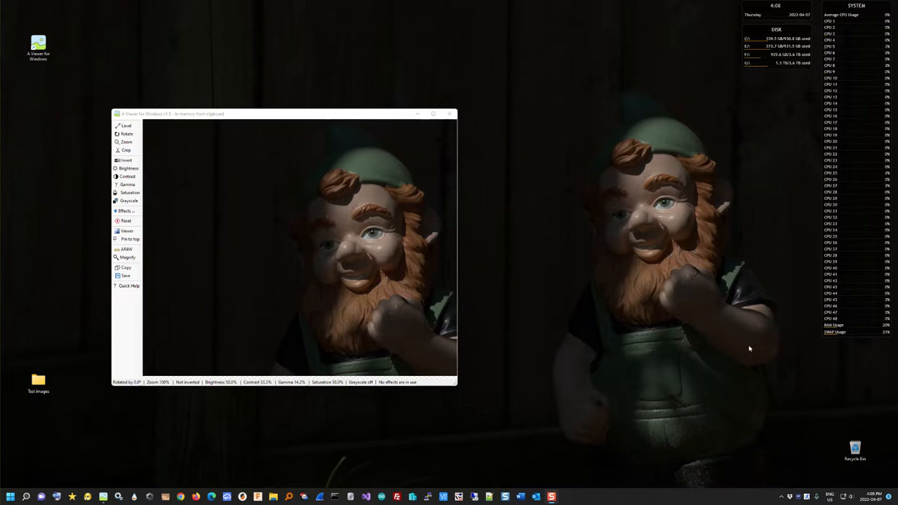
pyautogui.click(449, 114)
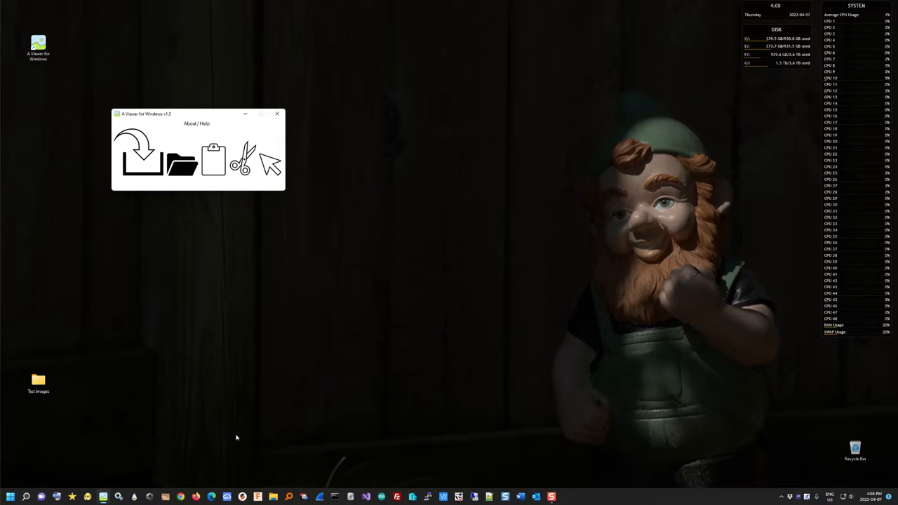
# Step: Open test.png from the Test images folder in IrfanView, minimize the folder, and enlarge the IrfanView window to show the whole page
pyautogui.click(40, 387)
pyautogui.doubleClick(40, 387)
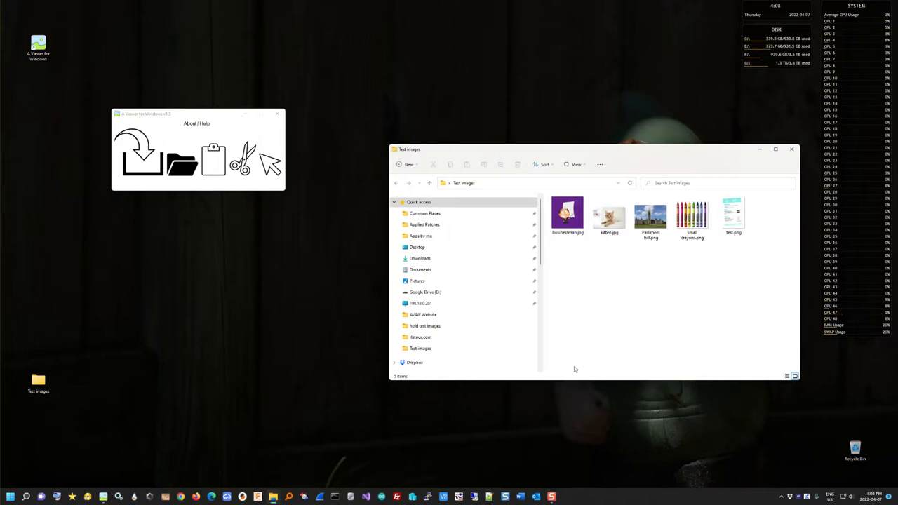
pyautogui.doubleClick(733, 216)
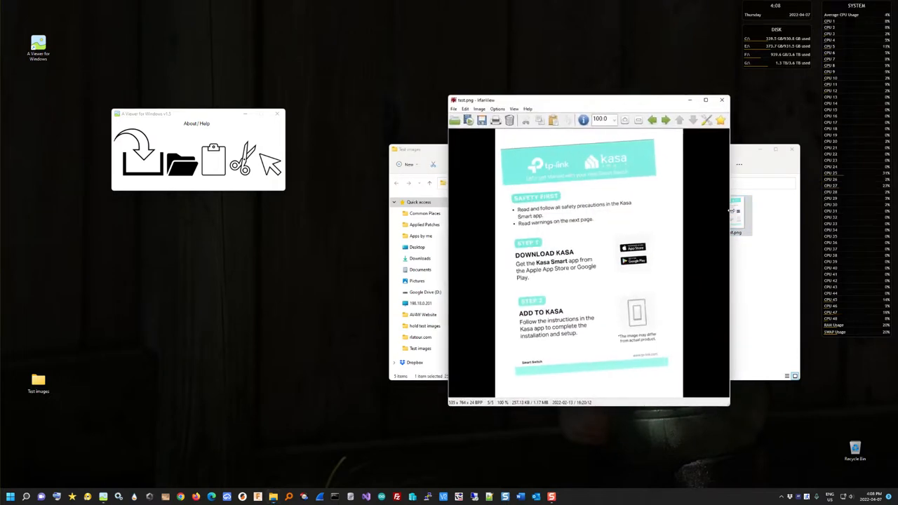
pyautogui.click(759, 149)
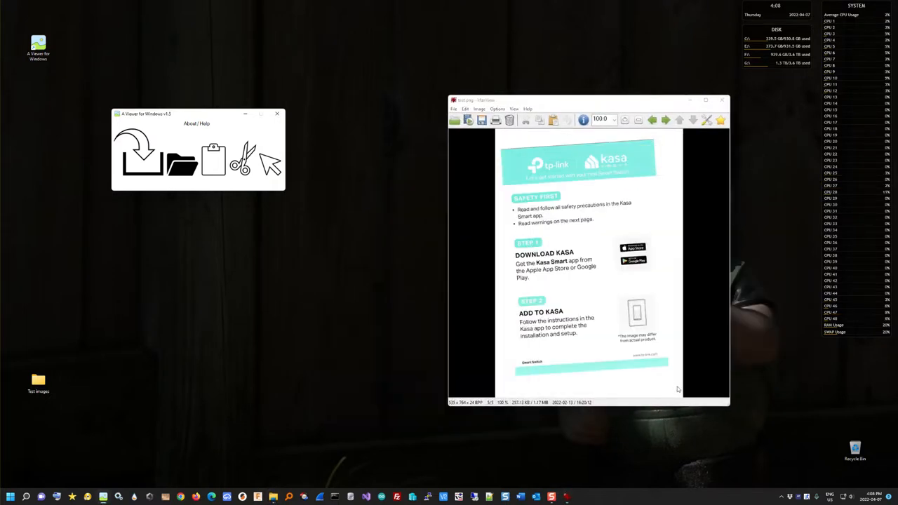
pyautogui.moveTo(729, 407); pyautogui.dragTo(774, 452)
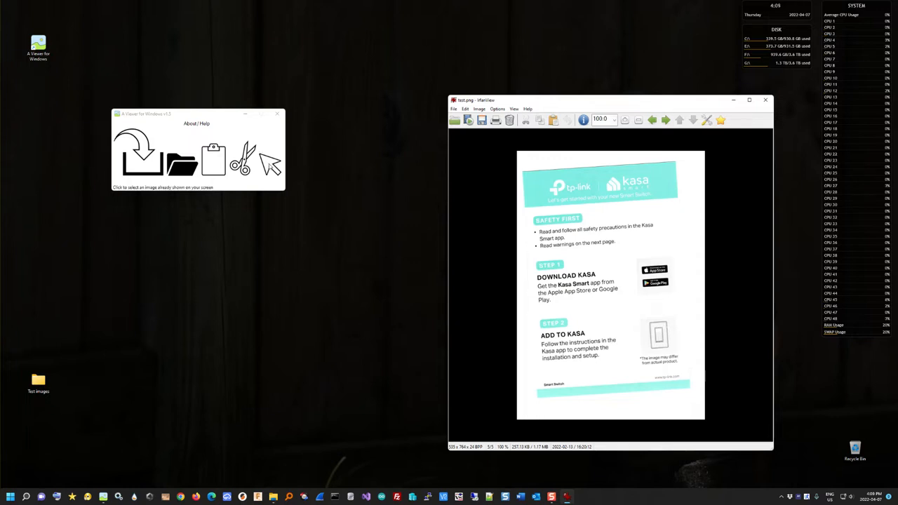
# Step: Capture the on-screen test.png page into A Viewer for Windows, enlarge the viewer window, and close IrfanView
pyautogui.click(269, 165)
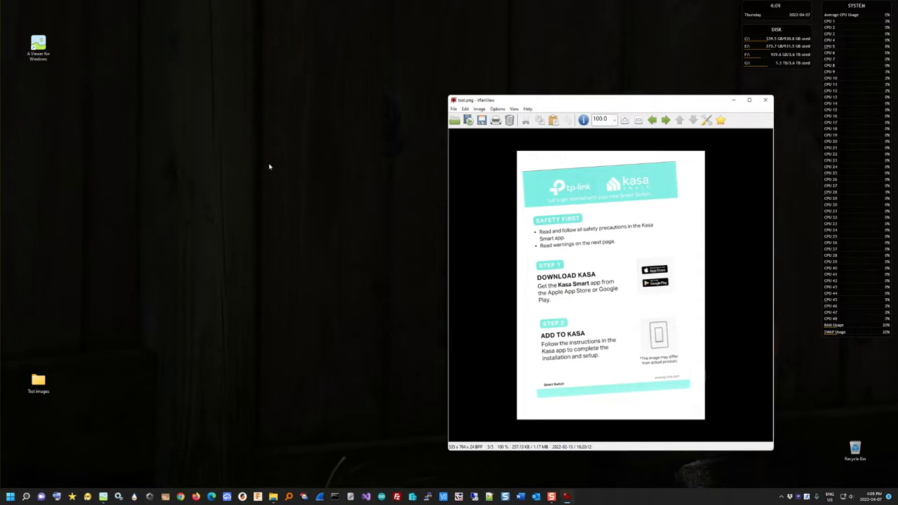
pyautogui.click(624, 239)
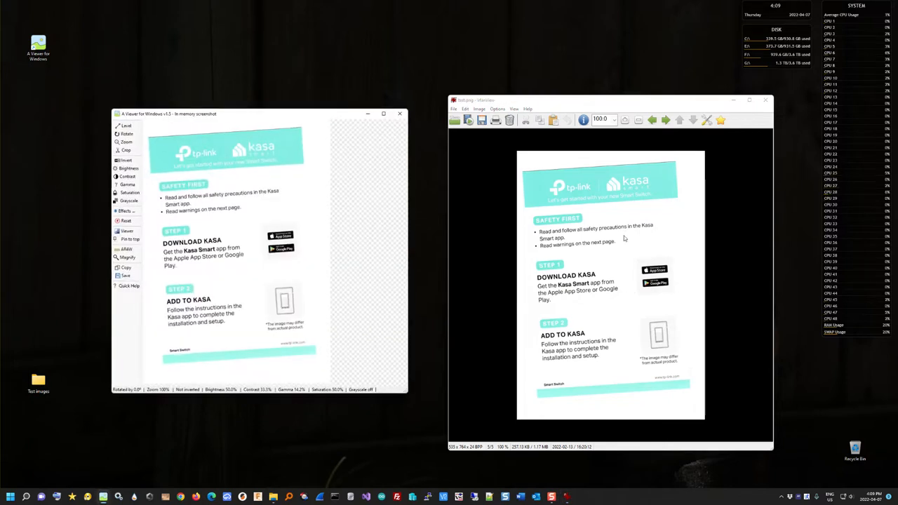
pyautogui.moveTo(407, 391); pyautogui.dragTo(440, 435)
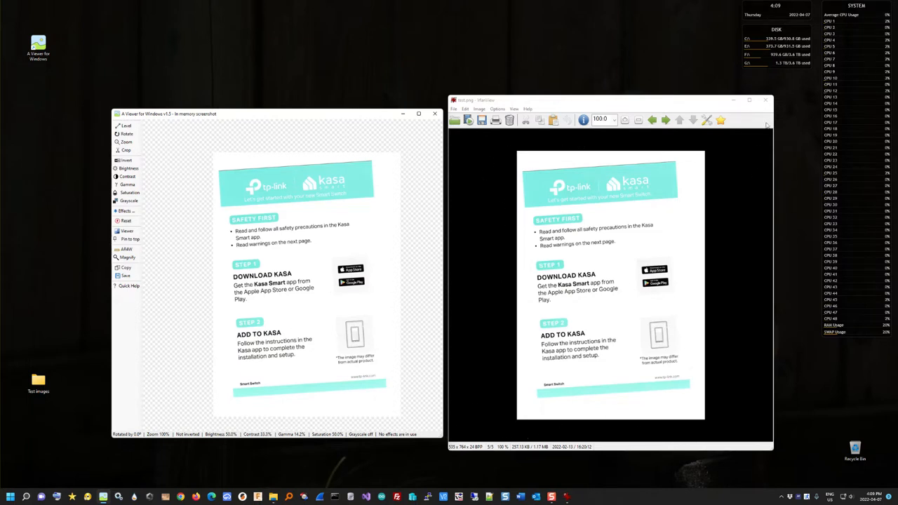
pyautogui.click(766, 101)
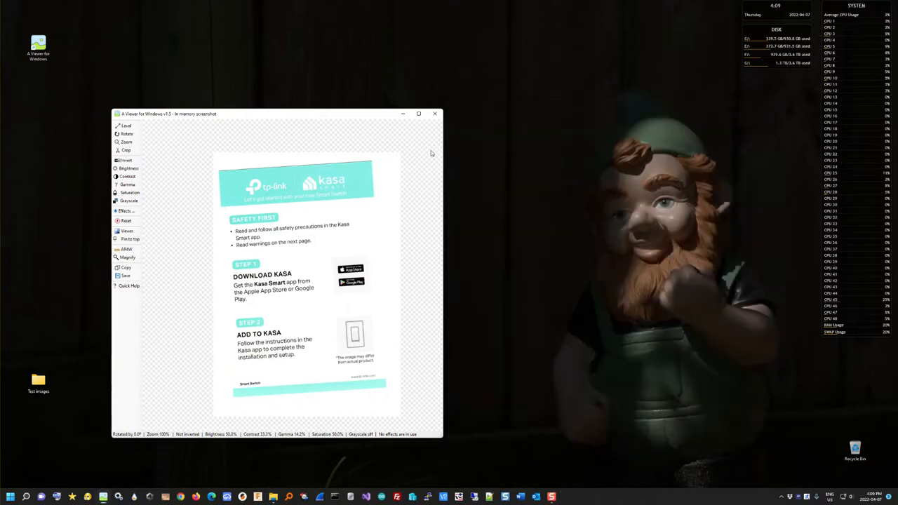
# Step: Move the viewer window toward the screen's center, then collapse its tool labels to icons and restore them
pyautogui.moveTo(358, 117); pyautogui.dragTo(455, 72)
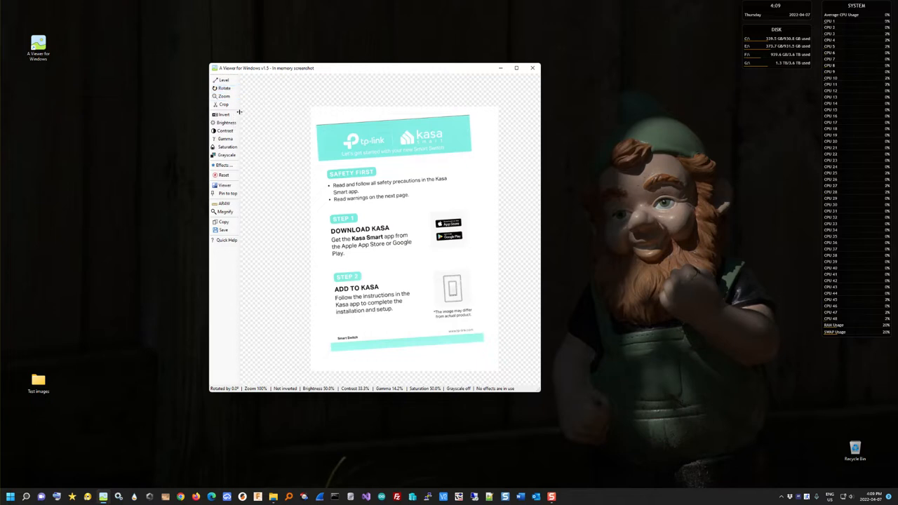
pyautogui.moveTo(239, 112); pyautogui.dragTo(196, 110)
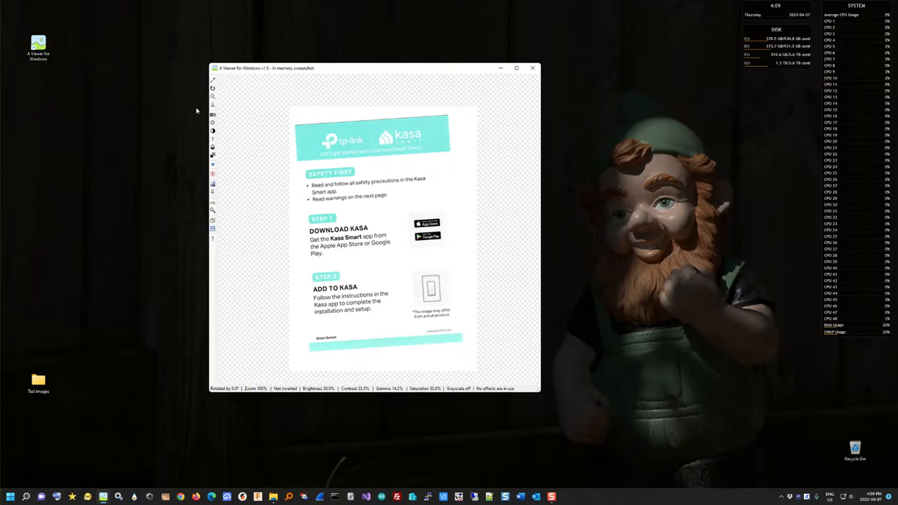
pyautogui.moveTo(218, 96); pyautogui.dragTo(237, 93)
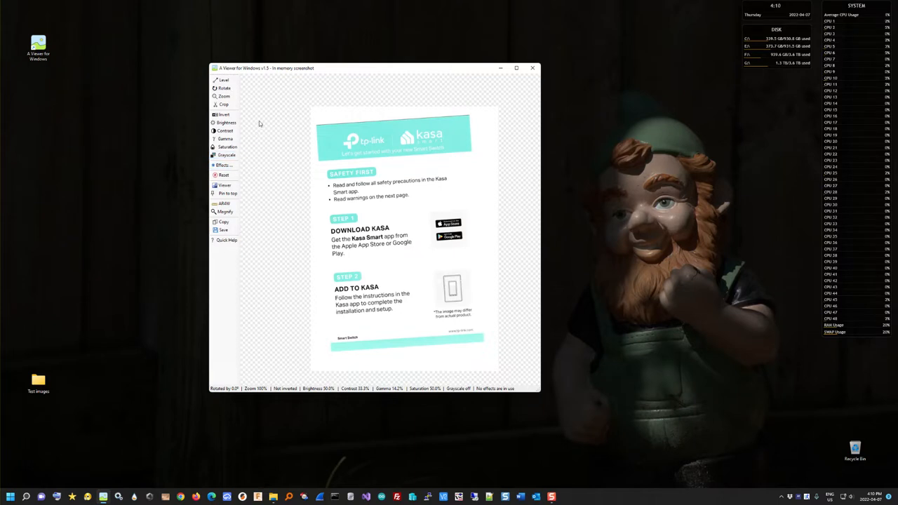
# Step: Level the page image along the lower edge of its turquoise tp-link header banner
pyautogui.moveTo(223, 80); pyautogui.dragTo(241, 112)
pyautogui.moveTo(317, 163); pyautogui.dragTo(472, 153)
pyautogui.moveTo(472, 152); pyautogui.dragTo(474, 155)
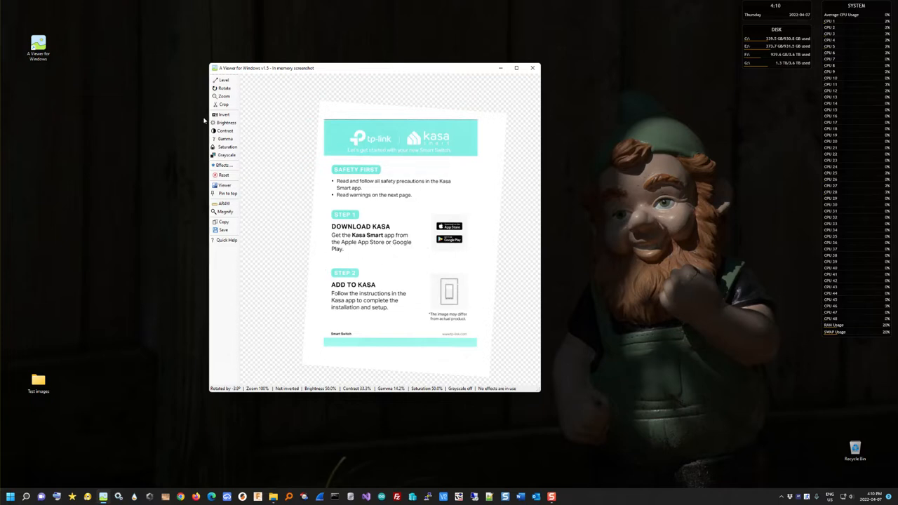
# Step: Rotate the page image counterclockwise to 6.0° and back clockwise to 2.2°
pyautogui.click(216, 89)
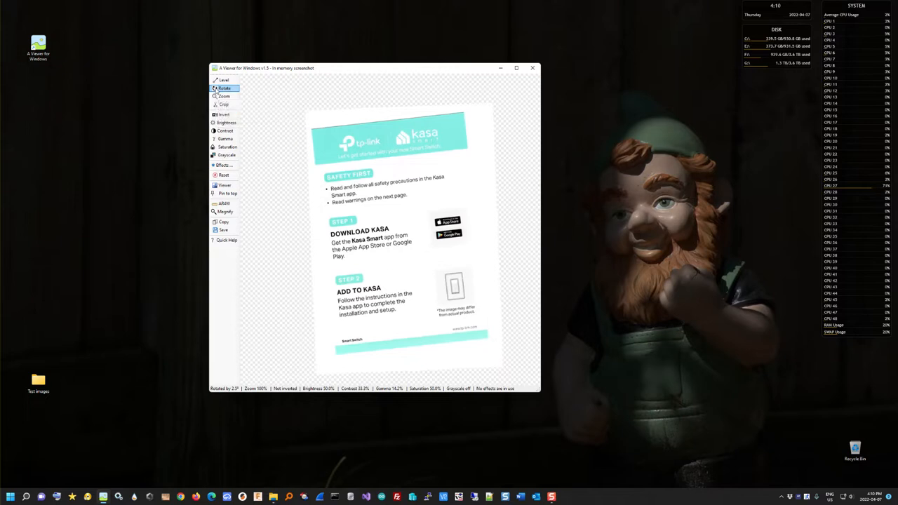
pyautogui.click(216, 89)
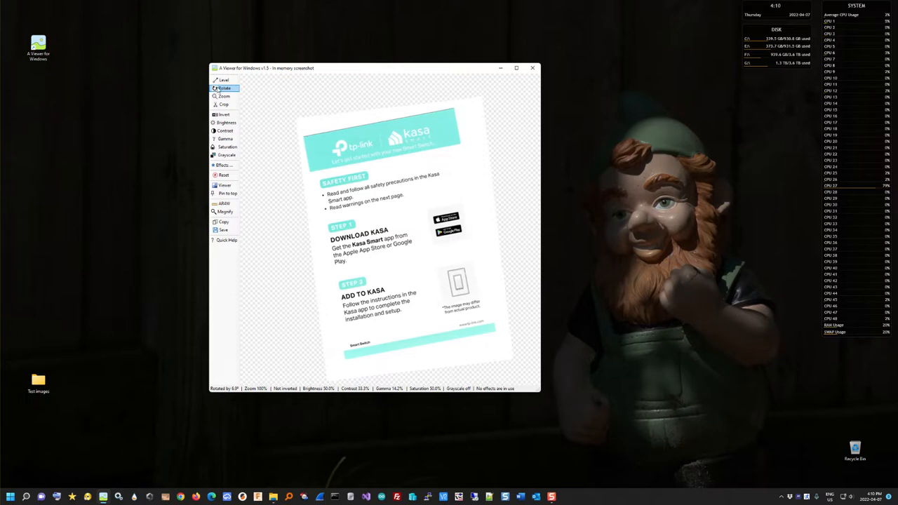
pyautogui.rightClick(218, 90)
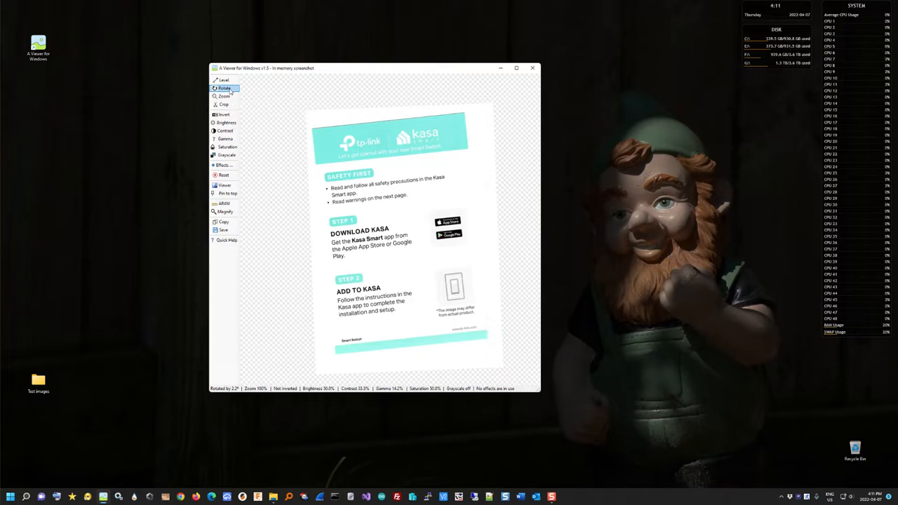
# Step: Rotate the page image clockwise in a continuous run to -135.0°
pyautogui.scroll(-20, 230, 91)
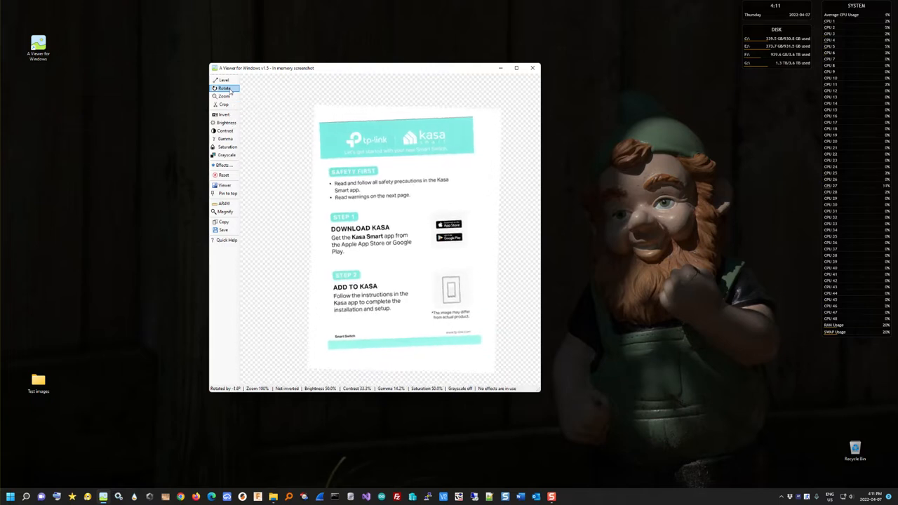
pyautogui.scroll(-20, 230, 91)
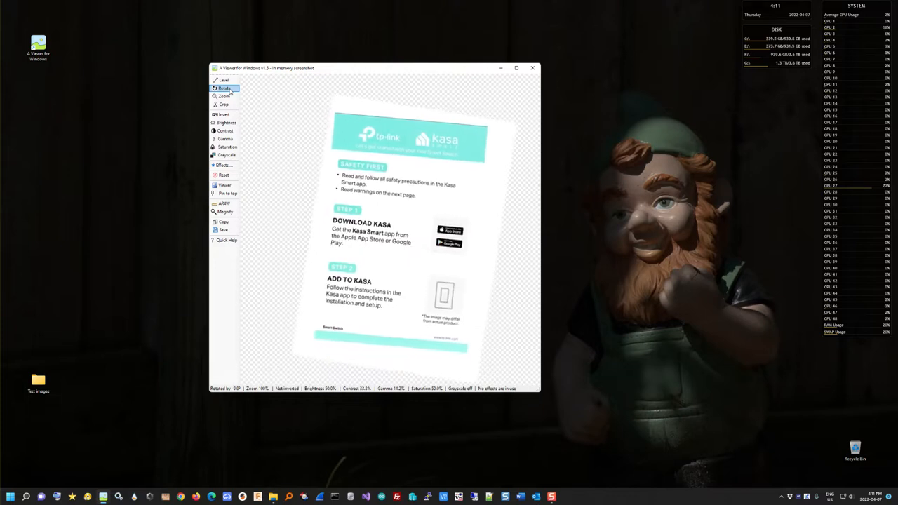
pyautogui.scroll(-20, 230, 91)
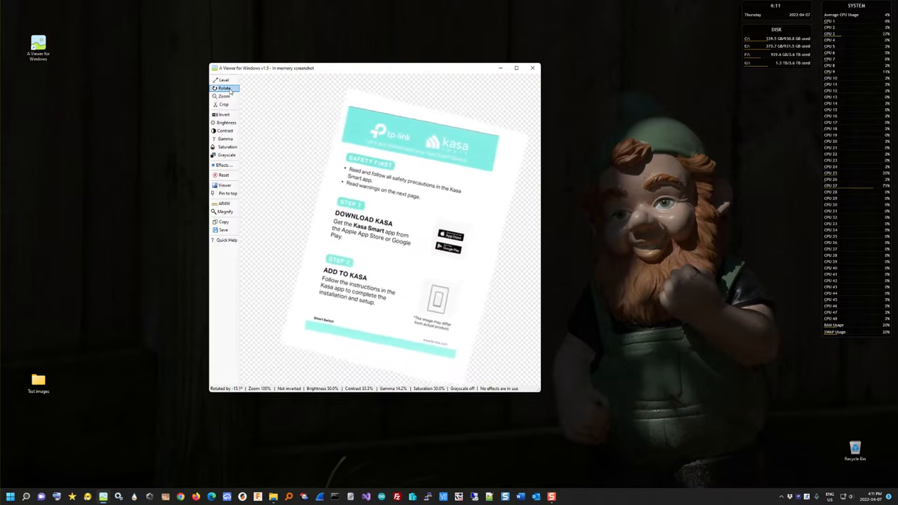
pyautogui.scroll(-20, 230, 91)
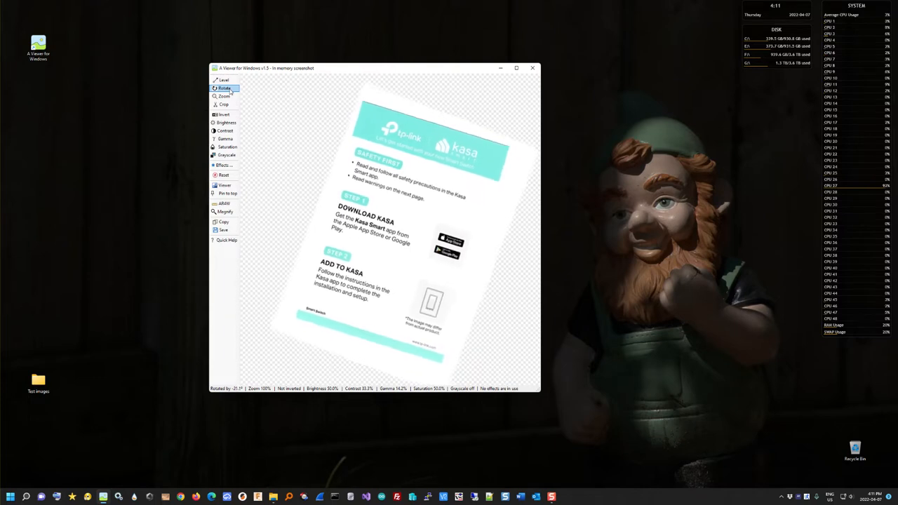
pyautogui.scroll(-20, 230, 91)
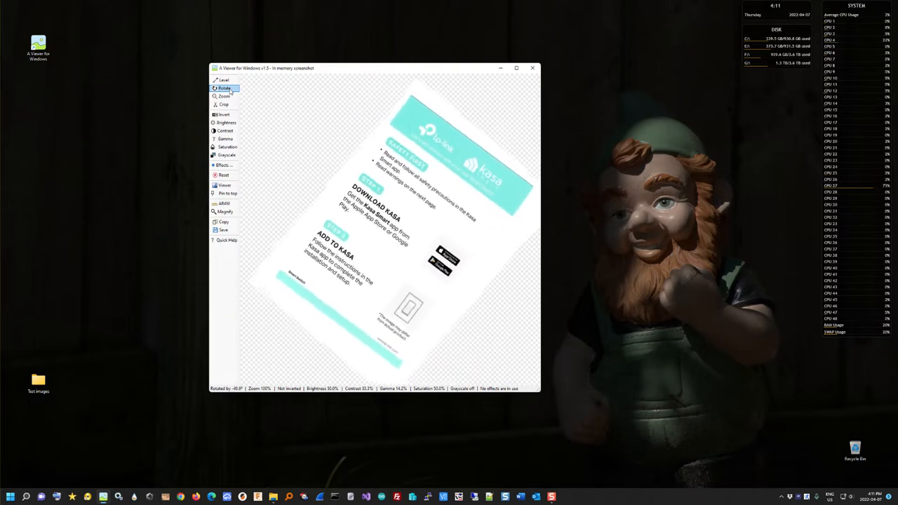
pyautogui.scroll(-20, 230, 91)
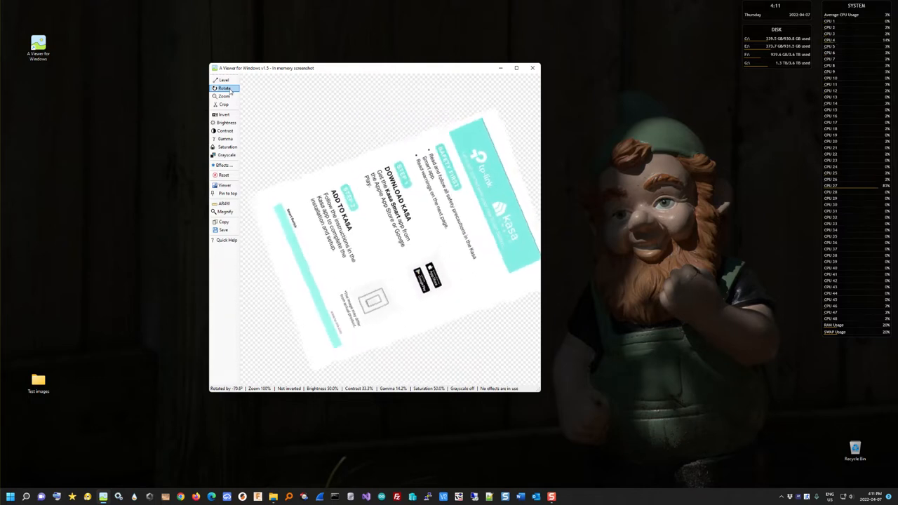
pyautogui.scroll(-20, 230, 91)
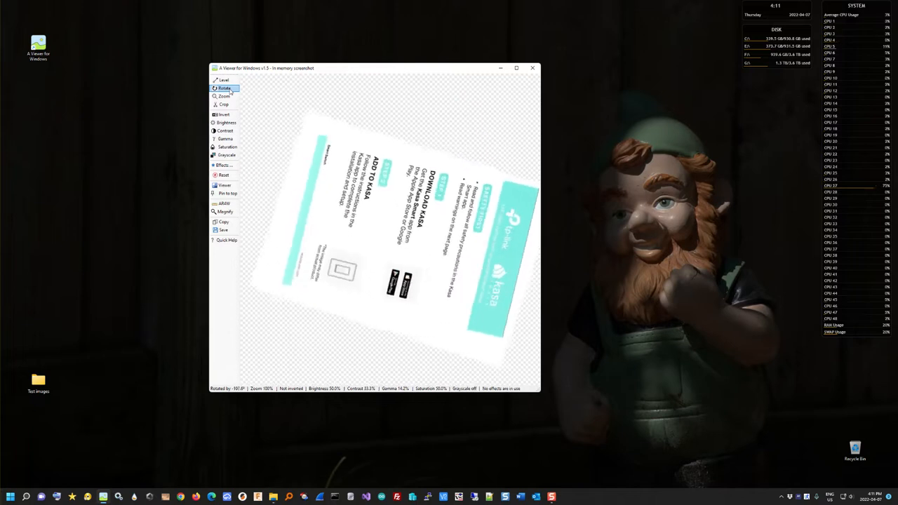
pyautogui.scroll(-20, 230, 91)
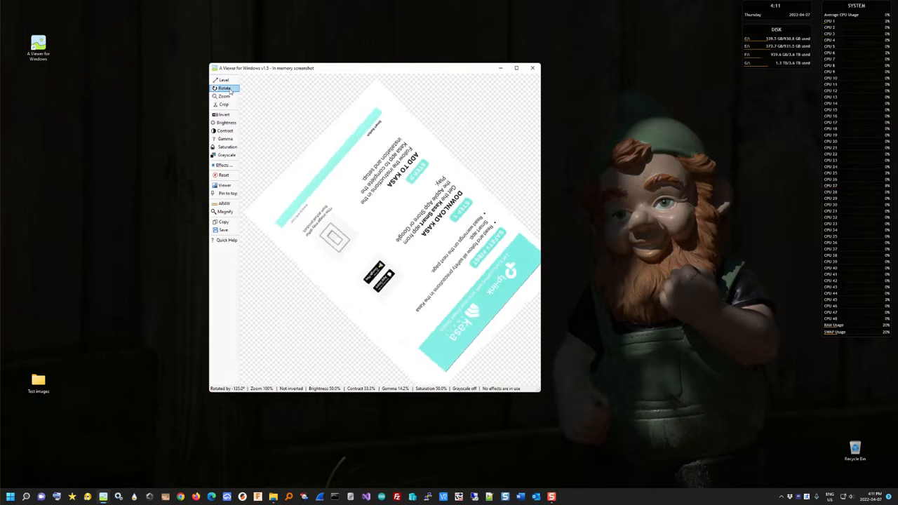
# Step: Return the page image's rotation to 0.0°, then zoom it out to 88% and bring it back to 100%
pyautogui.scroll(-10, 230, 92)
pyautogui.scroll(-14, 229, 88)
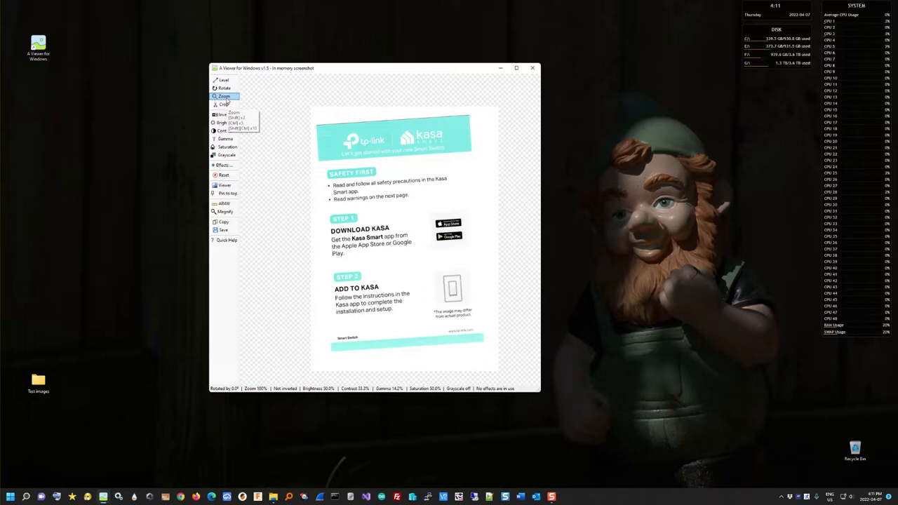
pyautogui.scroll(-5, 227, 101)
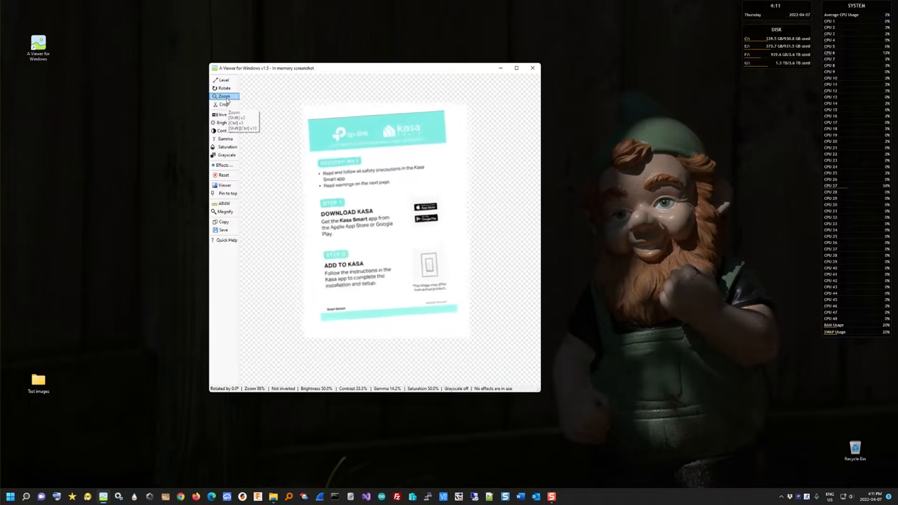
pyautogui.scroll(5, 227, 101)
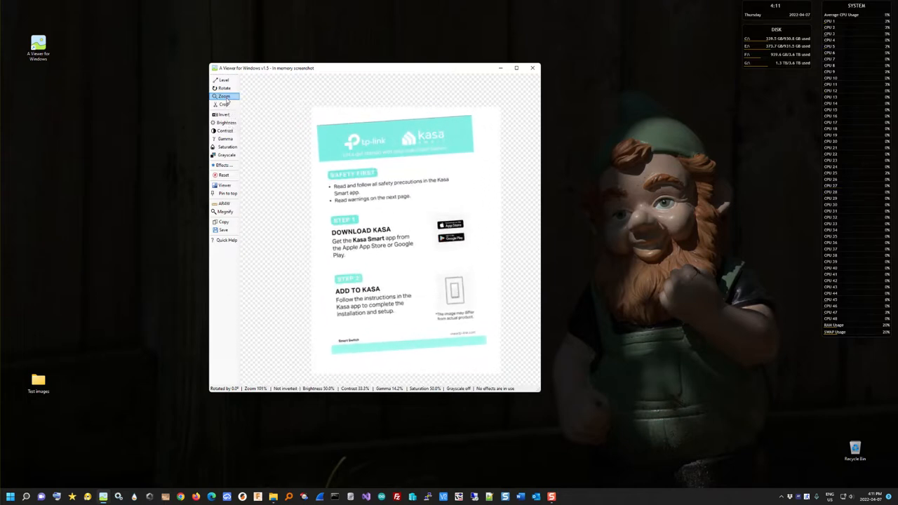
pyautogui.scroll(-6, 275, 172)
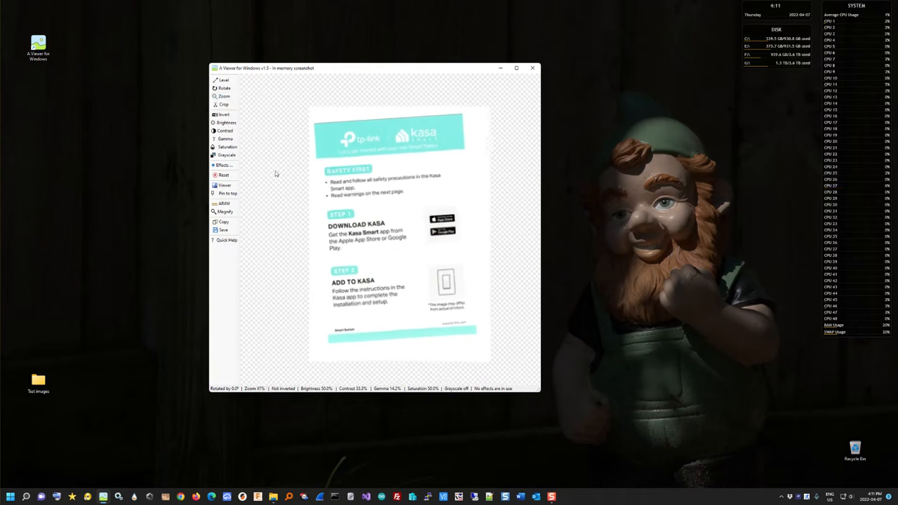
pyautogui.scroll(3, 275, 171)
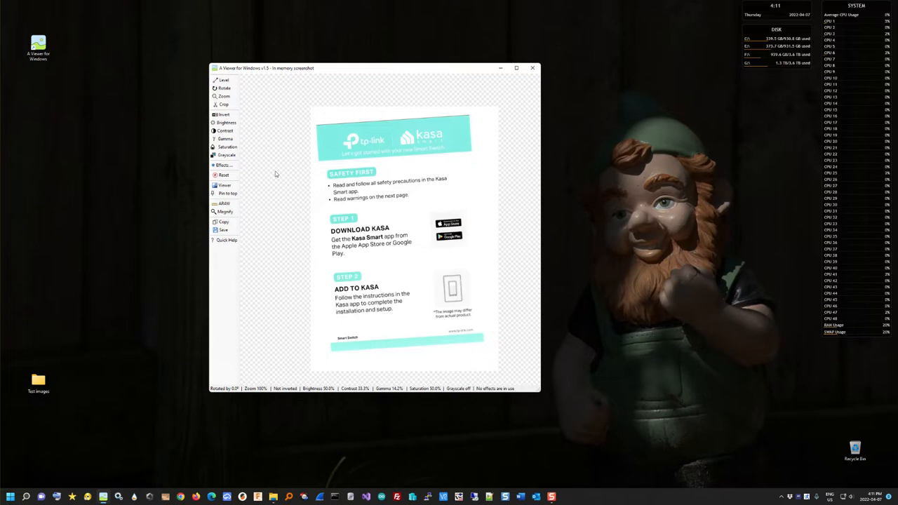
# Step: Crop the page image to the text section below the header banner, then reset the image to its original state
pyautogui.click(223, 104)
pyautogui.moveTo(467, 304); pyautogui.dragTo(469, 310)
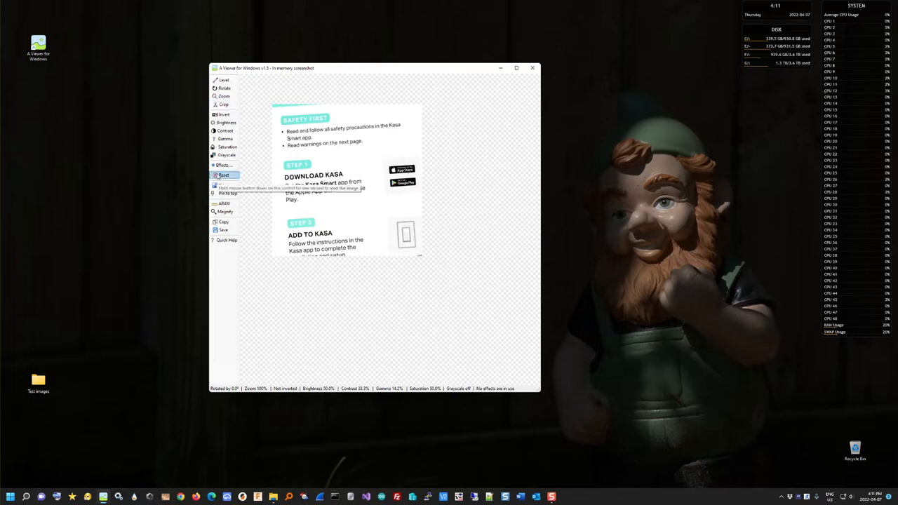
pyautogui.click(227, 177)
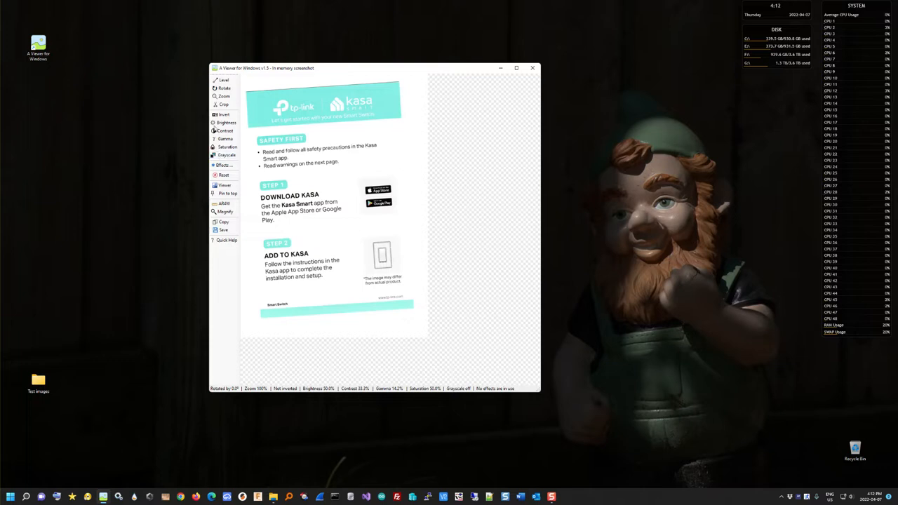
# Step: Rotate the page image to about 2° and zoom it out to 81%, then reset all adjustments
pyautogui.scroll(20, 215, 89)
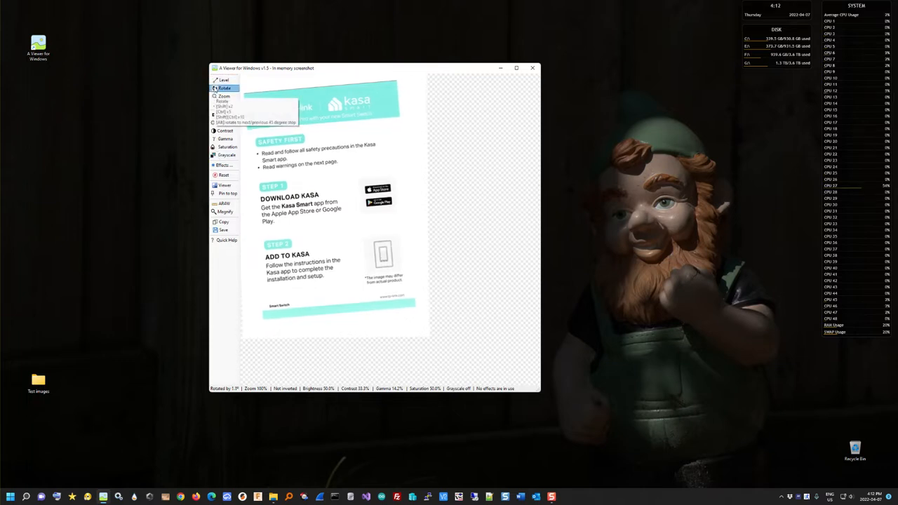
pyautogui.scroll(-19, 215, 99)
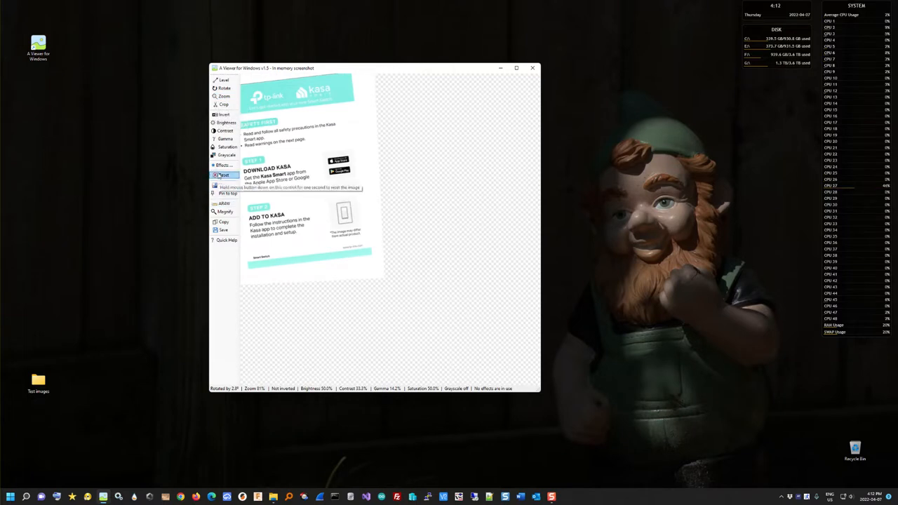
pyautogui.moveTo(227, 180); pyautogui.dragTo(227, 181)
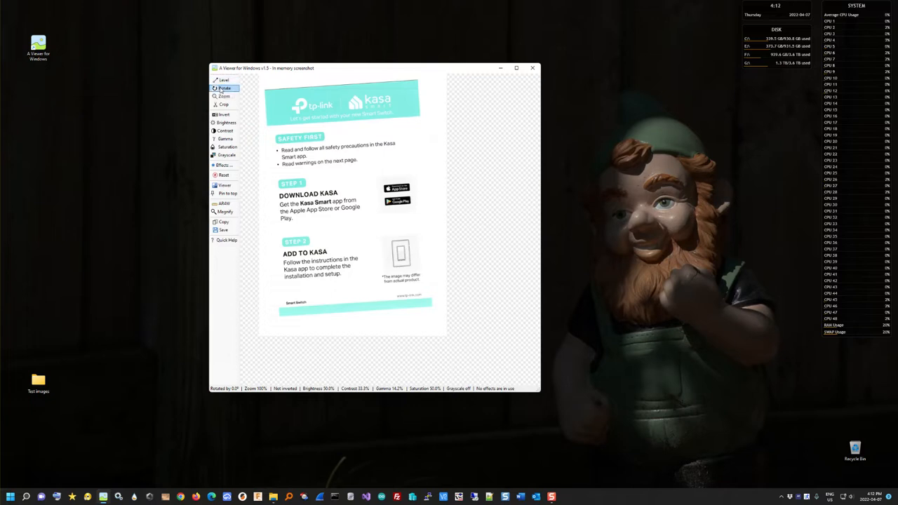
# Step: Rotate the page image to 2.0° and zoom it to 76%, then restore only the zoom to 100% and increase the rotation to 5.4°
pyautogui.moveTo(222, 90); pyautogui.dragTo(223, 98)
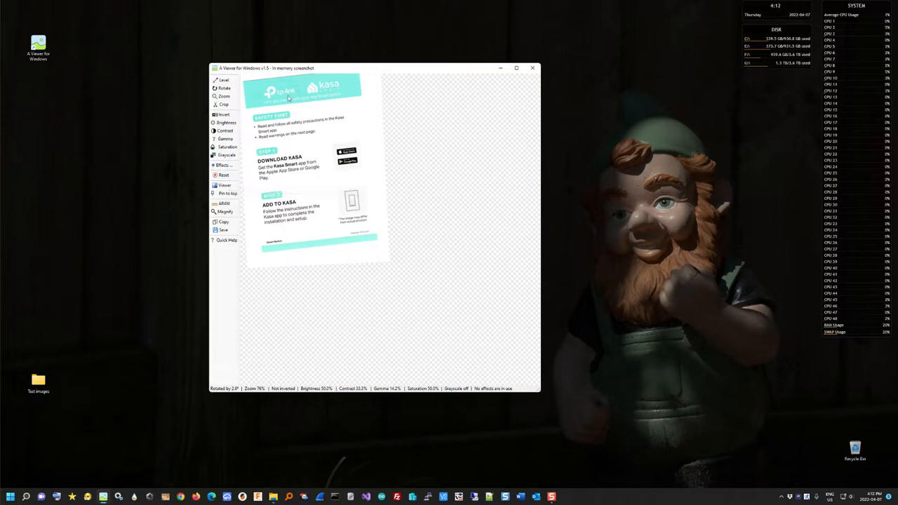
pyautogui.click(226, 98)
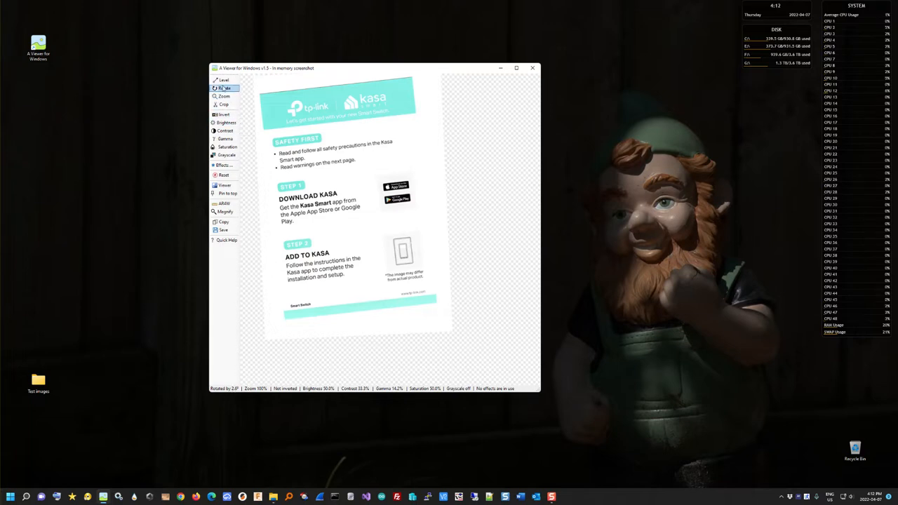
pyautogui.moveTo(223, 88); pyautogui.dragTo(218, 128)
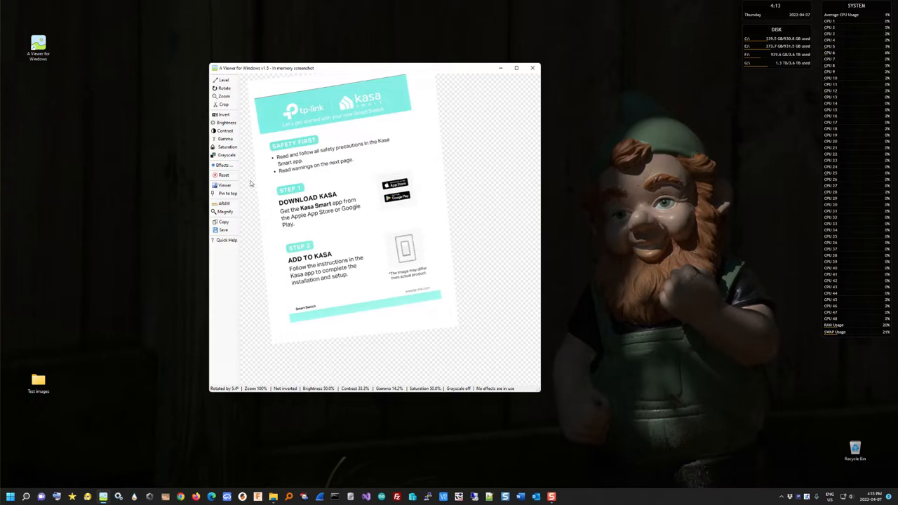
# Step: Close the page image and open kitten.jpg from a file
pyautogui.click(532, 70)
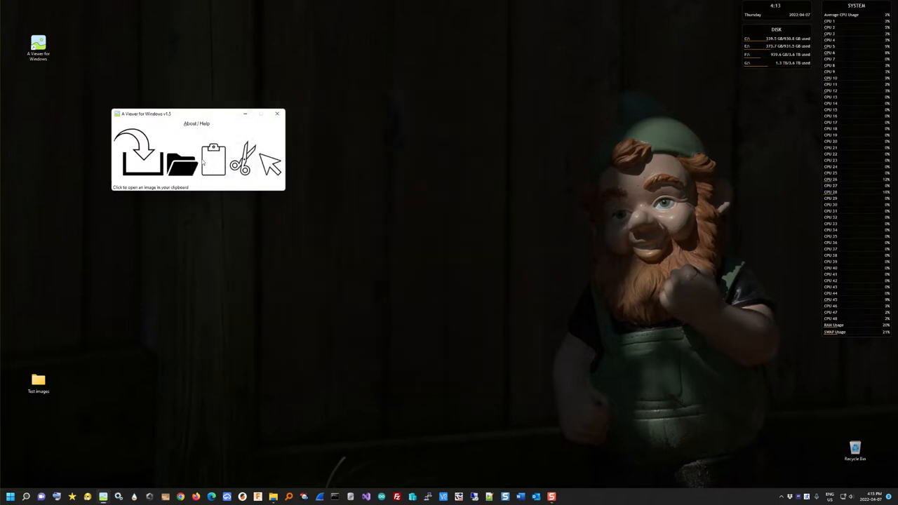
pyautogui.click(194, 168)
pyautogui.doubleClick(232, 184)
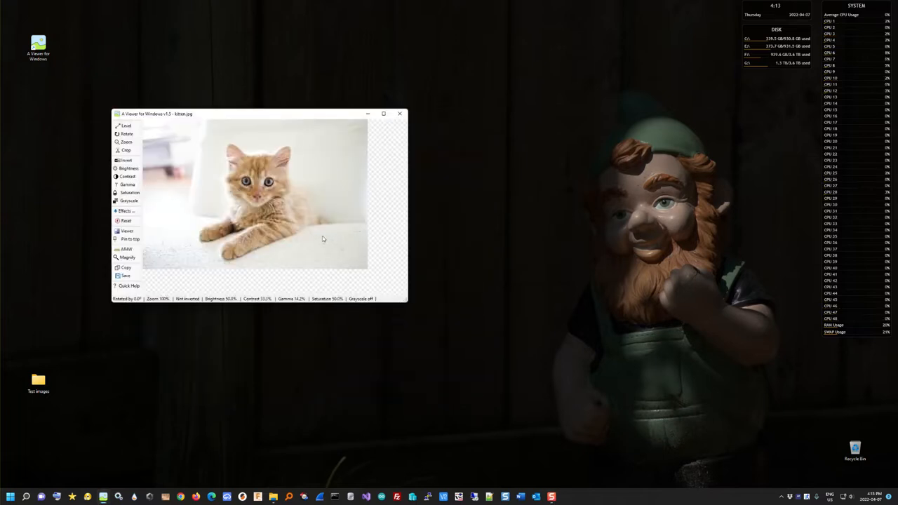
# Step: Enlarge the kitten viewer window, move it toward the screen's center, and shift the photo inward from the canvas corner
pyautogui.moveTo(407, 300); pyautogui.dragTo(457, 333)
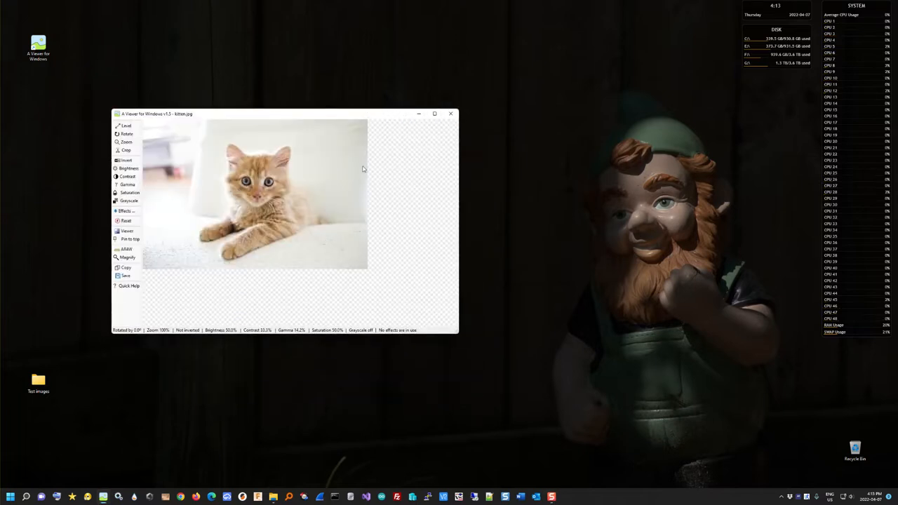
pyautogui.moveTo(360, 115); pyautogui.dragTo(453, 99)
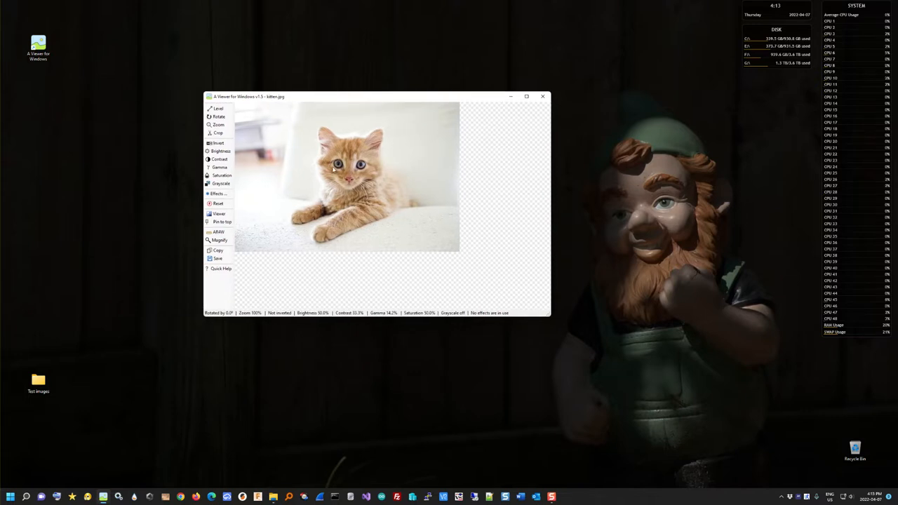
pyautogui.moveTo(328, 176); pyautogui.dragTo(363, 181)
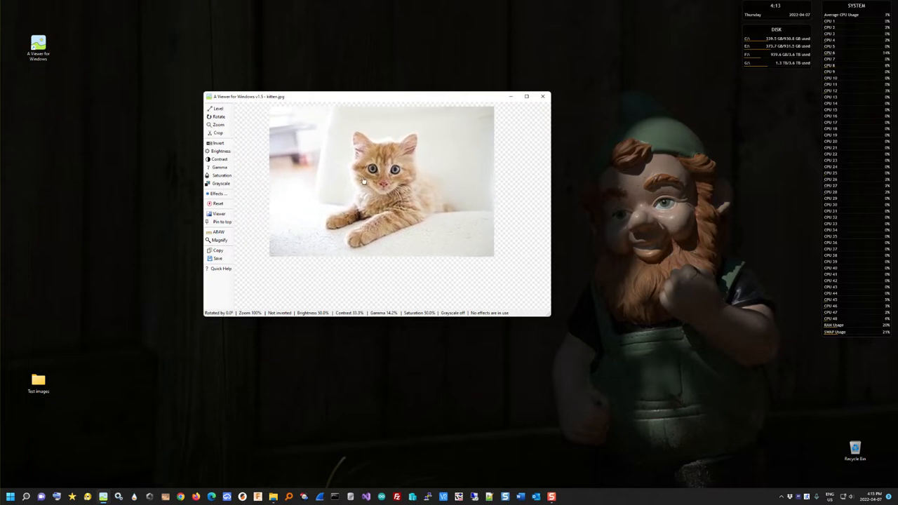
# Step: Invert the kitten photo's colors and switch the inversion off again
pyautogui.click(219, 144)
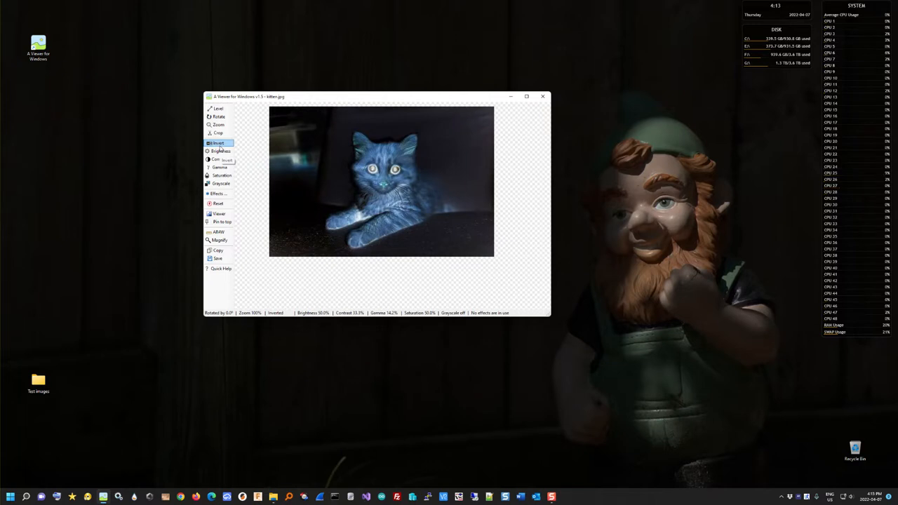
pyautogui.click(219, 146)
# Step: Lower the kitten photo's brightness to 45.5% and convert it to grayscale
pyautogui.click(221, 153)
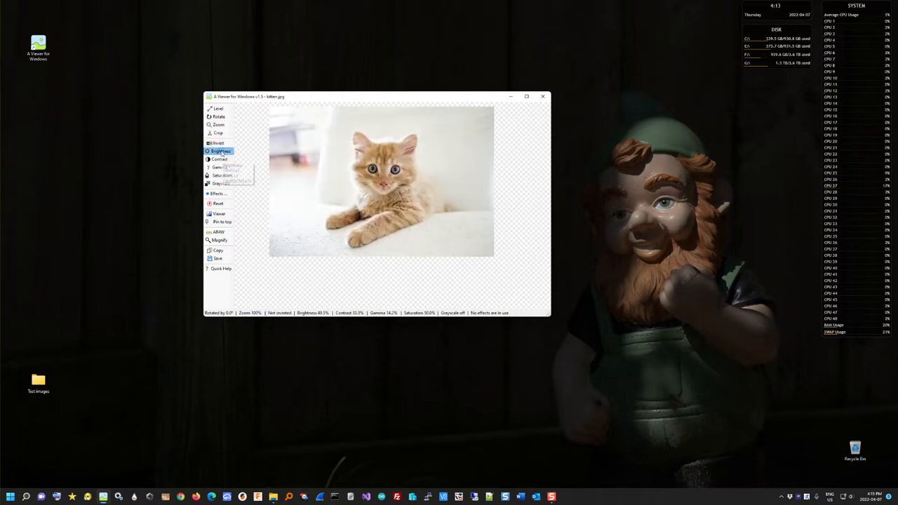
pyautogui.scroll(3, 222, 153)
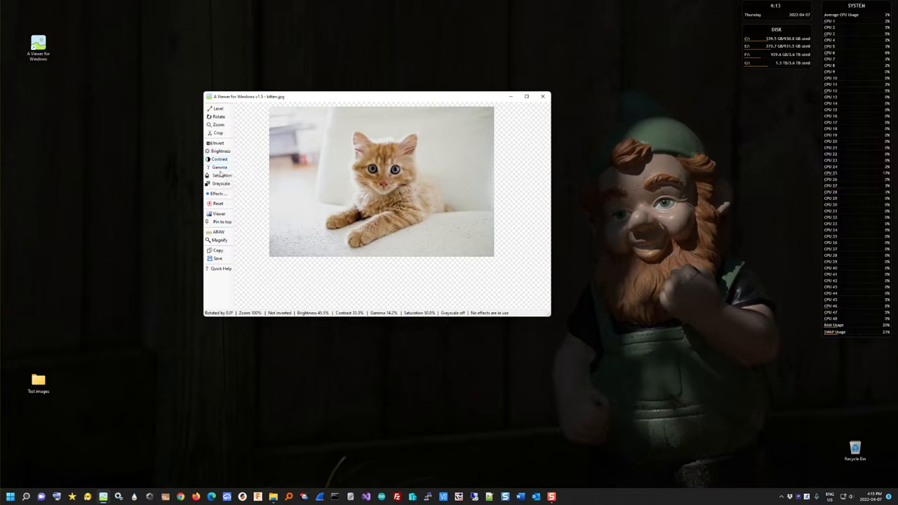
pyautogui.click(222, 184)
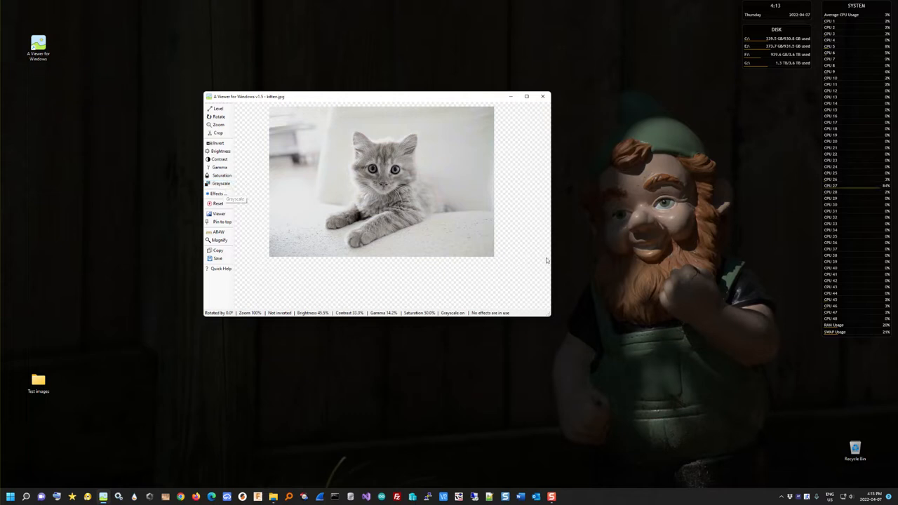
# Step: Show the original photo to the right of the edited one, enlarging the viewer window so both fit side by side
pyautogui.moveTo(550, 315); pyautogui.dragTo(670, 386)
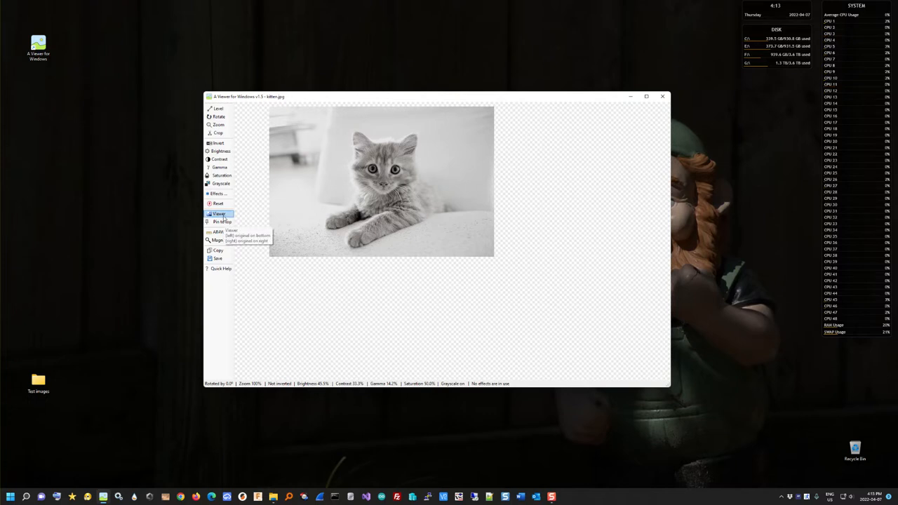
pyautogui.click(226, 216)
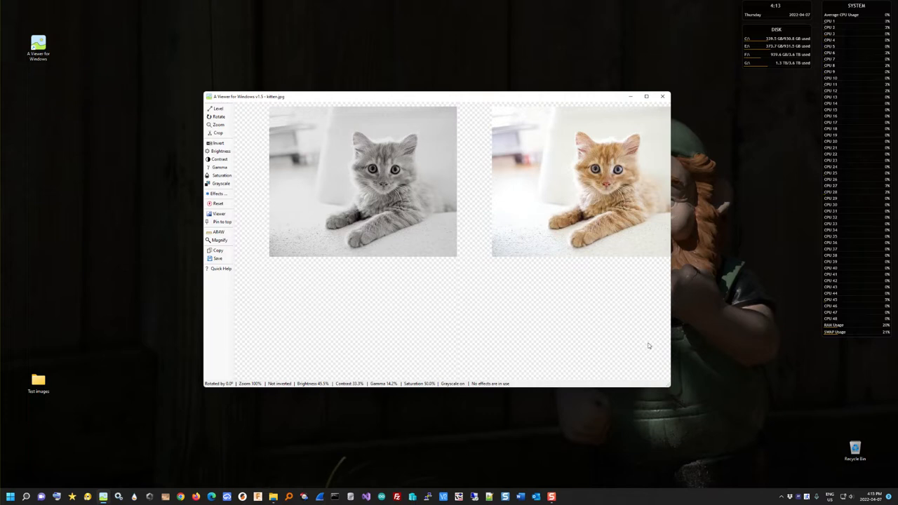
pyautogui.moveTo(671, 386); pyautogui.dragTo(815, 392)
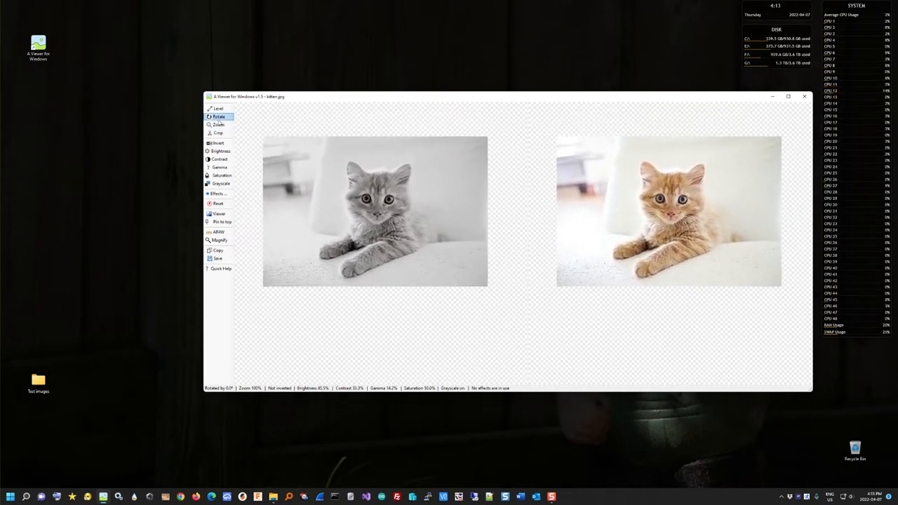
# Step: Rotate the compared kitten photos slightly counterclockwise, zoom them out to 91%, and shift them to the right
pyautogui.scroll(4, 219, 120)
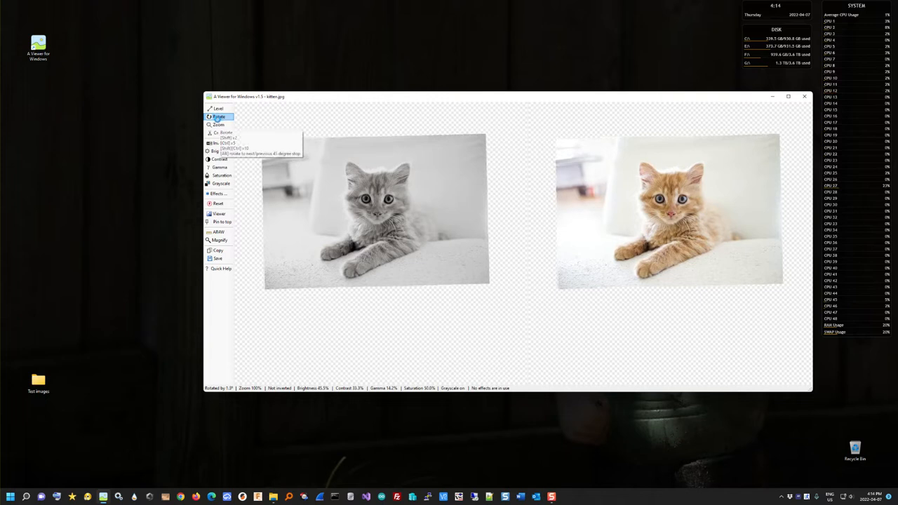
pyautogui.scroll(-6, 217, 124)
pyautogui.scroll(-3, 216, 125)
pyautogui.moveTo(355, 181); pyautogui.dragTo(418, 194)
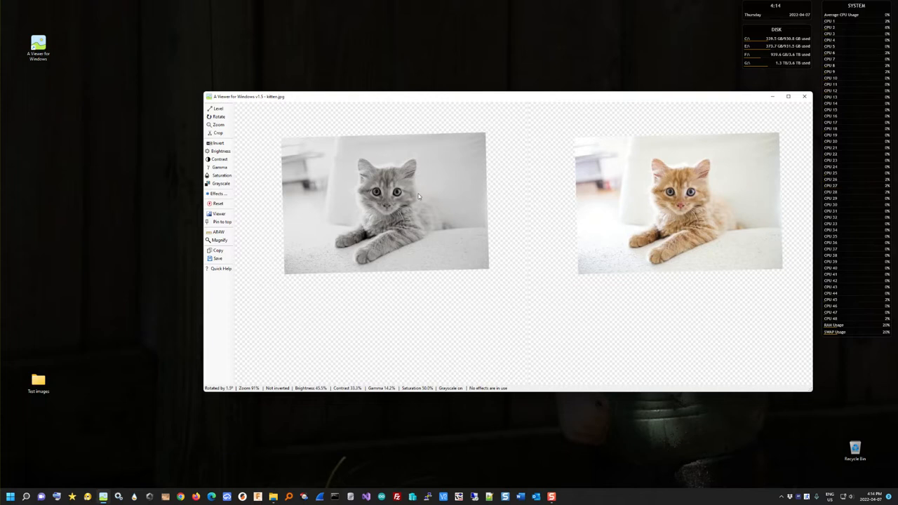
# Step: Switch the comparison to show the original below the edited photo and narrow the viewer window around the stacked pair
pyautogui.click(225, 214)
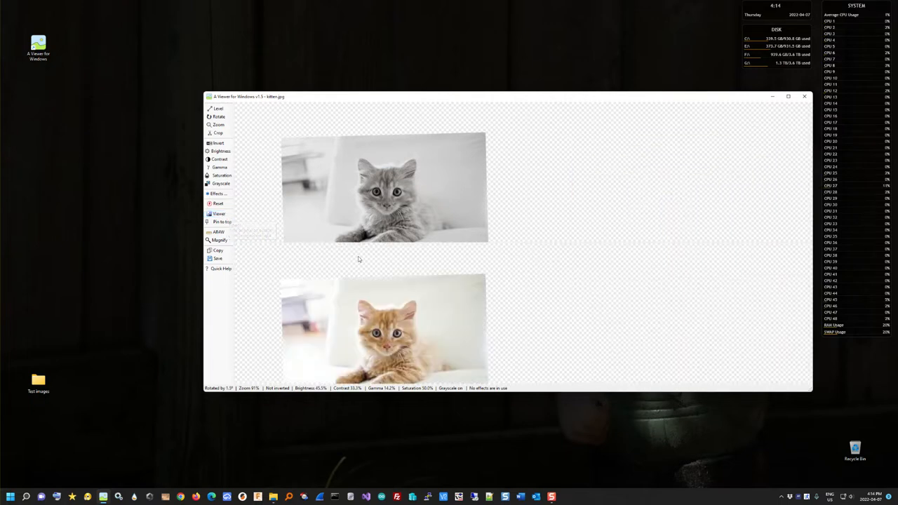
pyautogui.moveTo(812, 391); pyautogui.dragTo(523, 385)
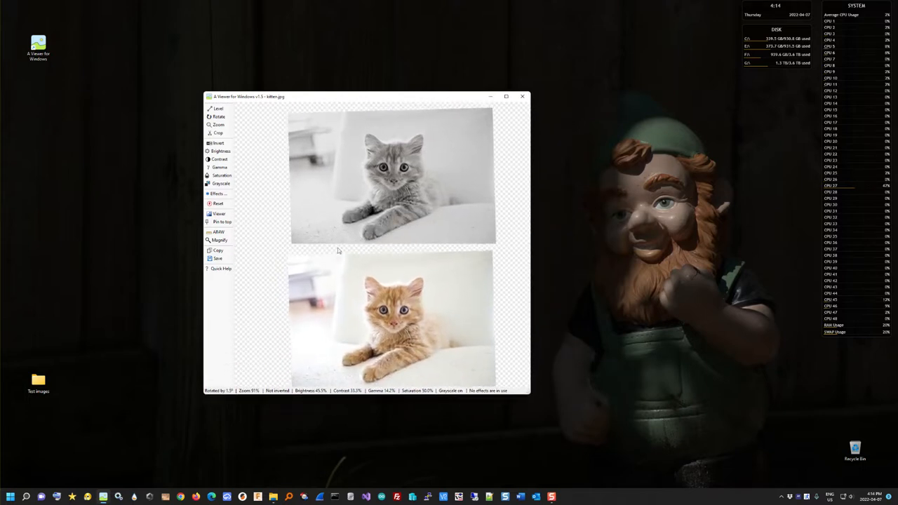
# Step: Return to showing only the edited photo, shift it to the left, and reset all of its adjustments
pyautogui.click(223, 216)
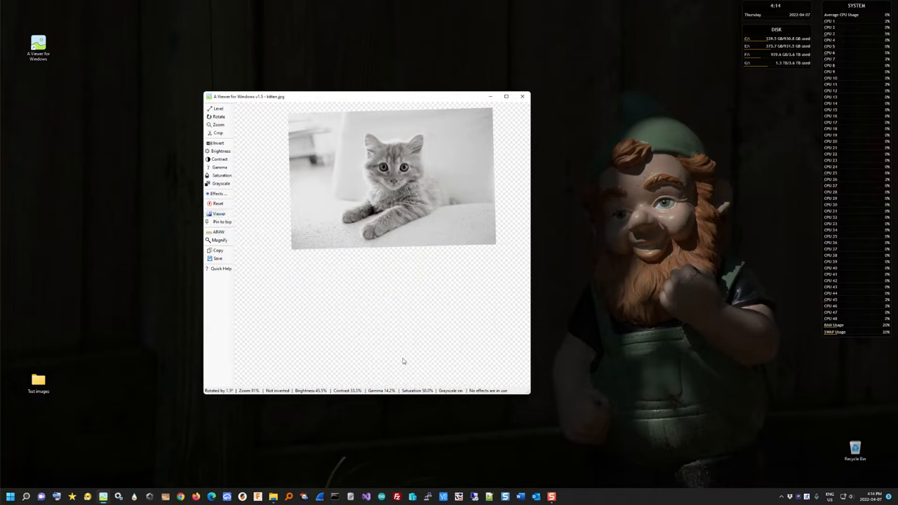
pyautogui.moveTo(384, 197); pyautogui.dragTo(339, 198)
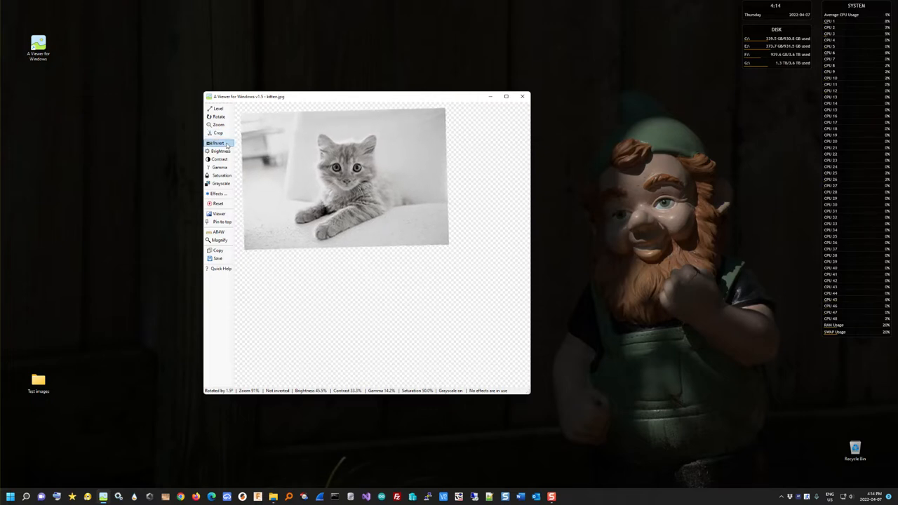
pyautogui.click(220, 204)
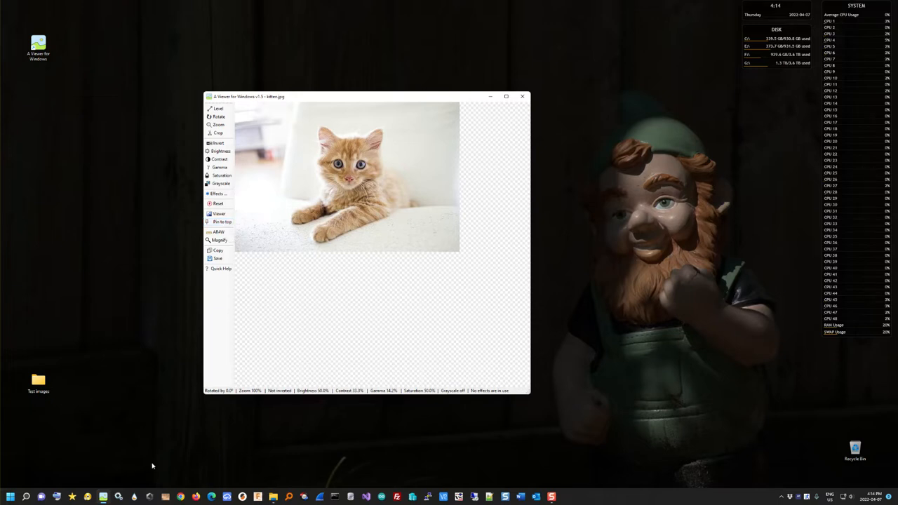
# Step: Open the tp-link page scan from the Test images folder in the default image viewer and enlarge that window
pyautogui.doubleClick(43, 396)
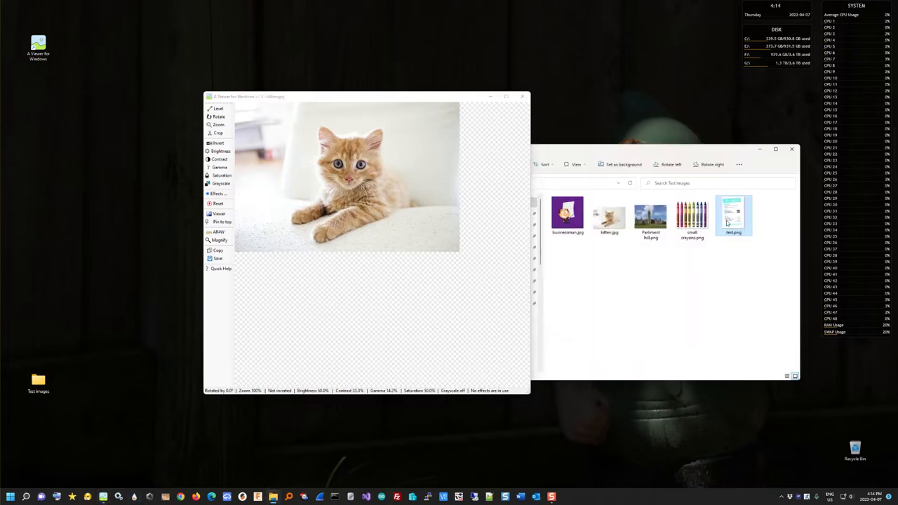
pyautogui.doubleClick(727, 223)
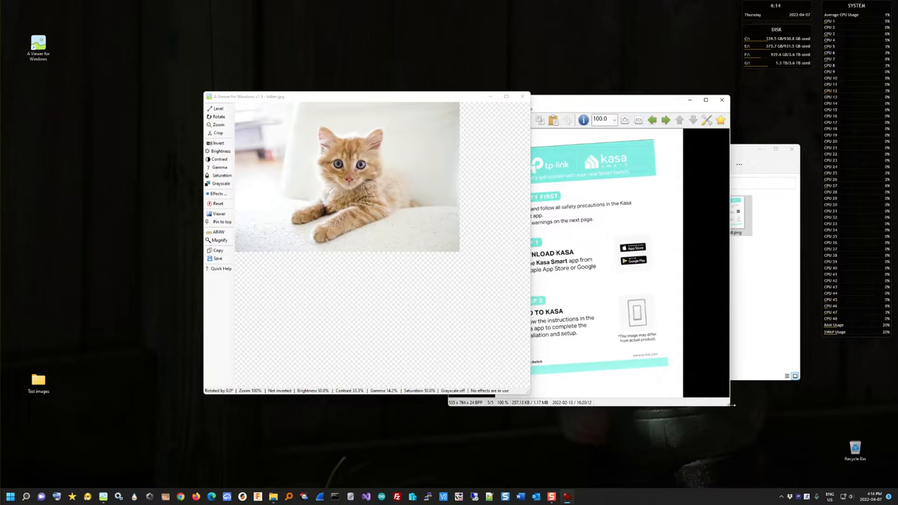
pyautogui.moveTo(731, 405); pyautogui.dragTo(748, 434)
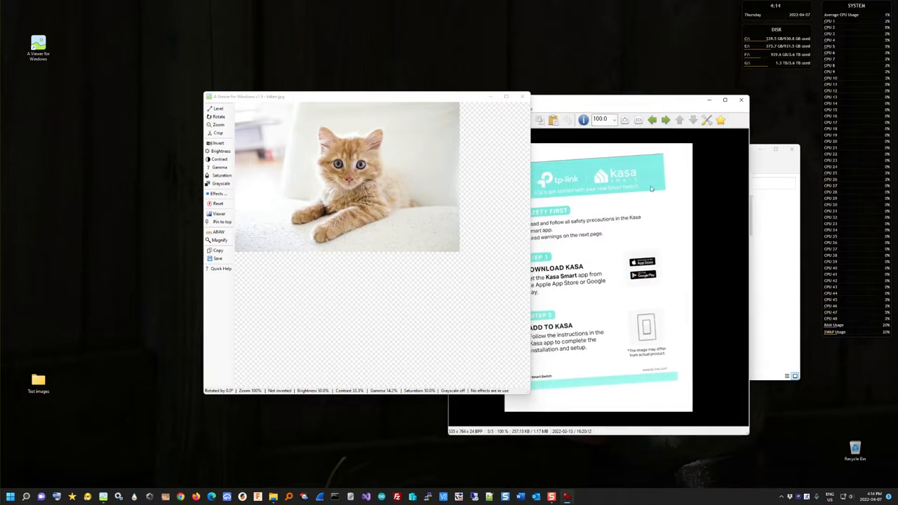
# Step: Minimize the Test images folder window, move the kitten viewer upward, and shift the overlapping tp-link scan window slightly
pyautogui.click(760, 150)
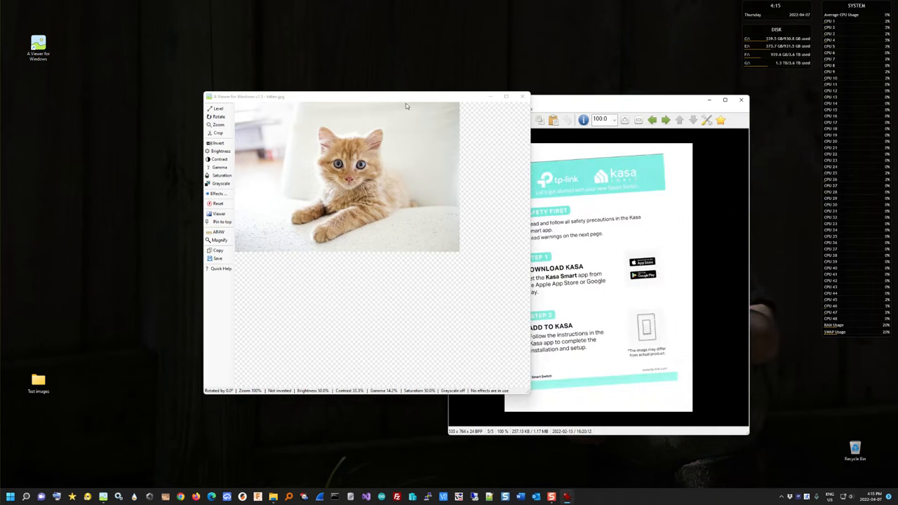
pyautogui.moveTo(431, 102); pyautogui.dragTo(435, 54)
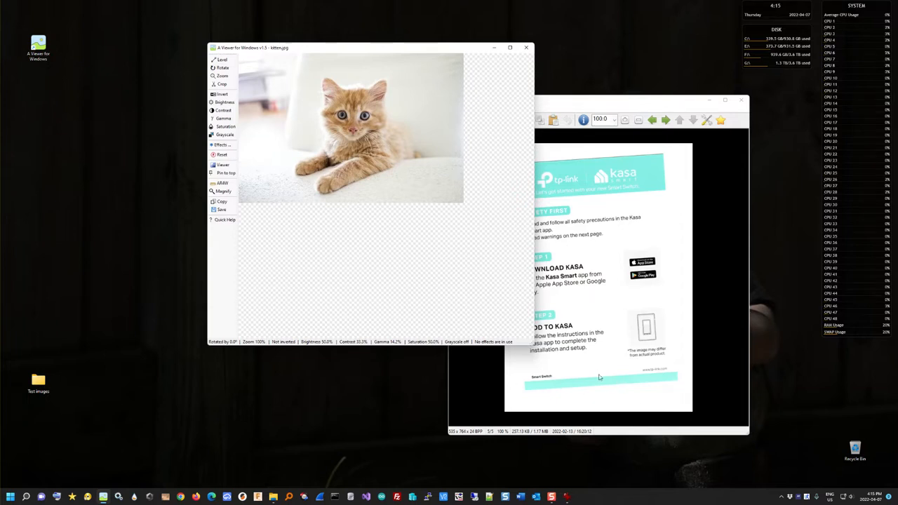
pyautogui.moveTo(608, 104)
pyautogui.mouseDown()
pyautogui.moveTo(582, 112)
pyautogui.moveTo(618, 109)
pyautogui.mouseUp()
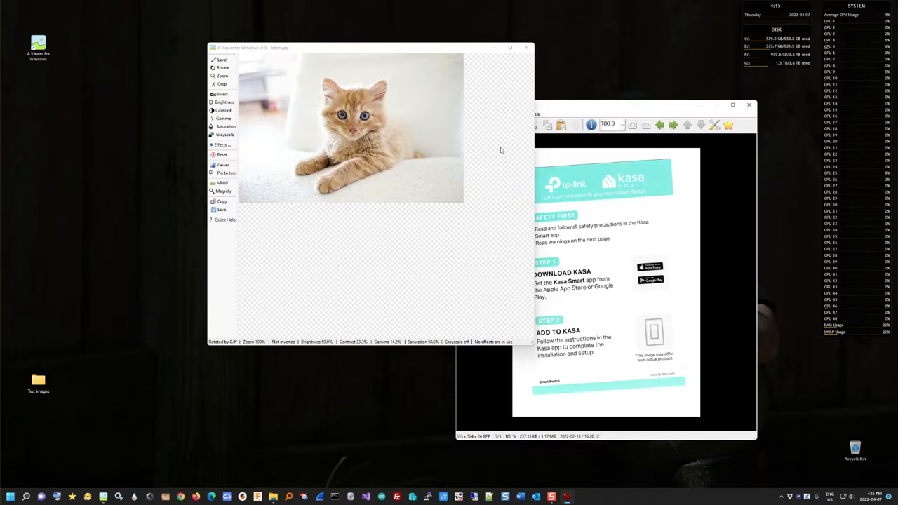
# Step: Turn off pinning for the kitten viewer and alternate it with the tp-link scan window in front, briefly maximizing the scan
pyautogui.click(213, 176)
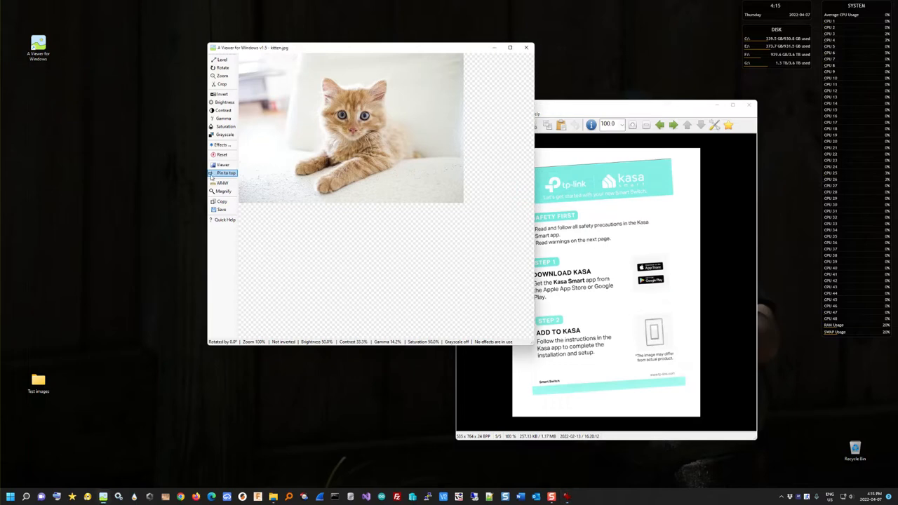
pyautogui.click(608, 110)
pyautogui.doubleClick(607, 110)
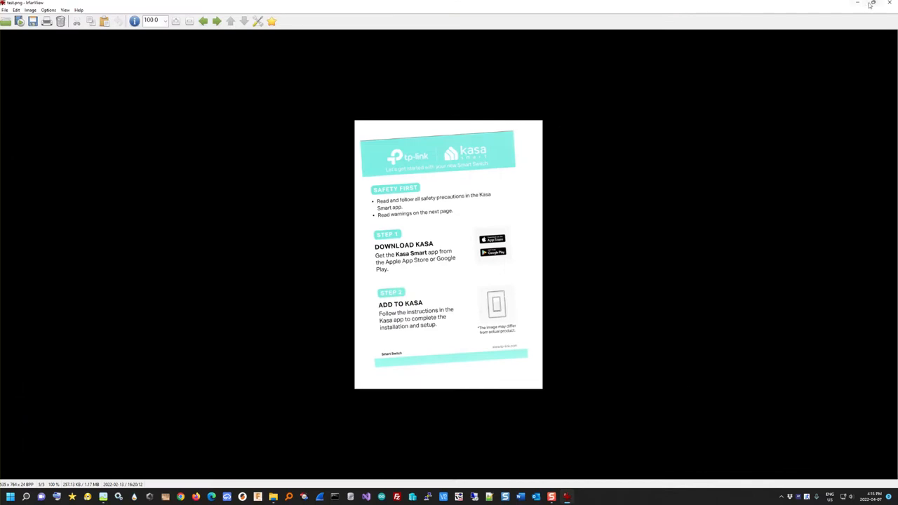
pyautogui.click(873, 3)
pyautogui.moveTo(614, 105); pyautogui.dragTo(588, 99)
pyautogui.click(468, 52)
pyautogui.moveTo(469, 52); pyautogui.dragTo(471, 56)
pyautogui.moveTo(609, 98); pyautogui.dragTo(624, 87)
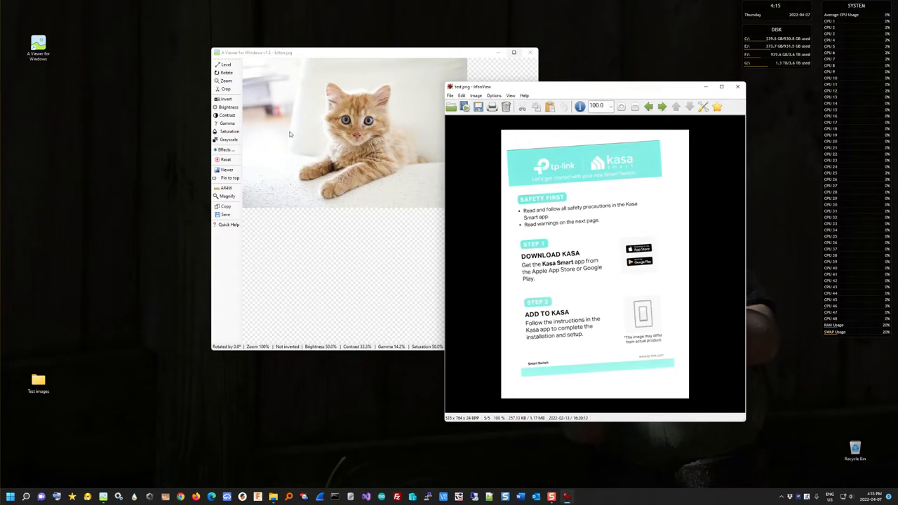
# Step: Pin the kitten viewer on top of other windows again and close the tp-link scan window
pyautogui.click(231, 179)
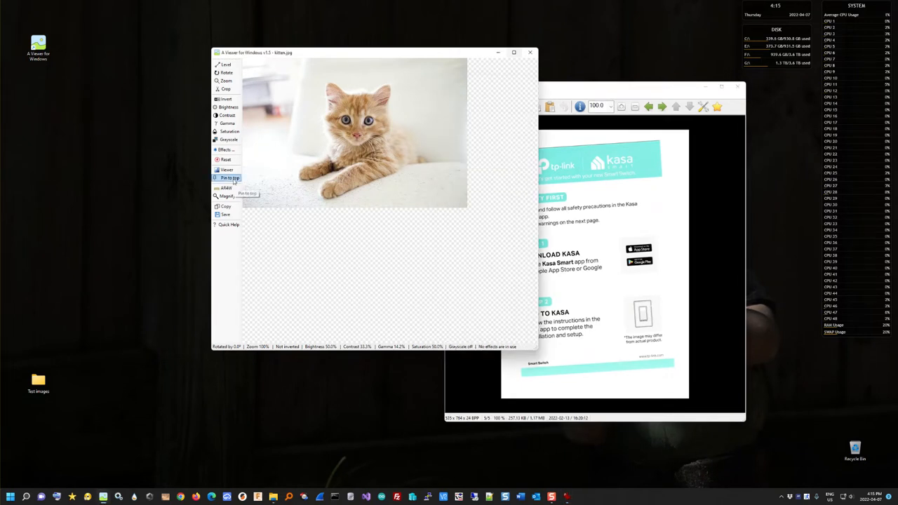
pyautogui.click(733, 87)
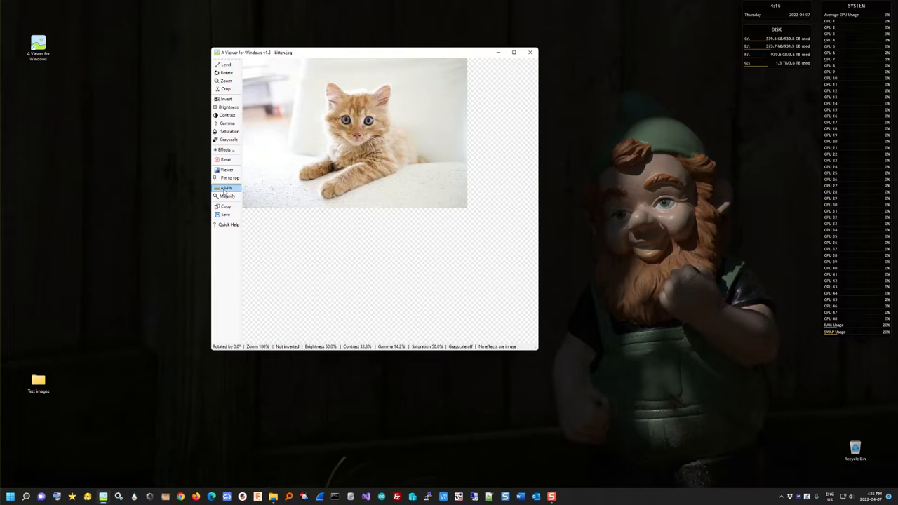
# Step: Launch A Ruler for Windows in ruler mode, move the ruler around over the kitten photo, and close it
pyautogui.click(225, 189)
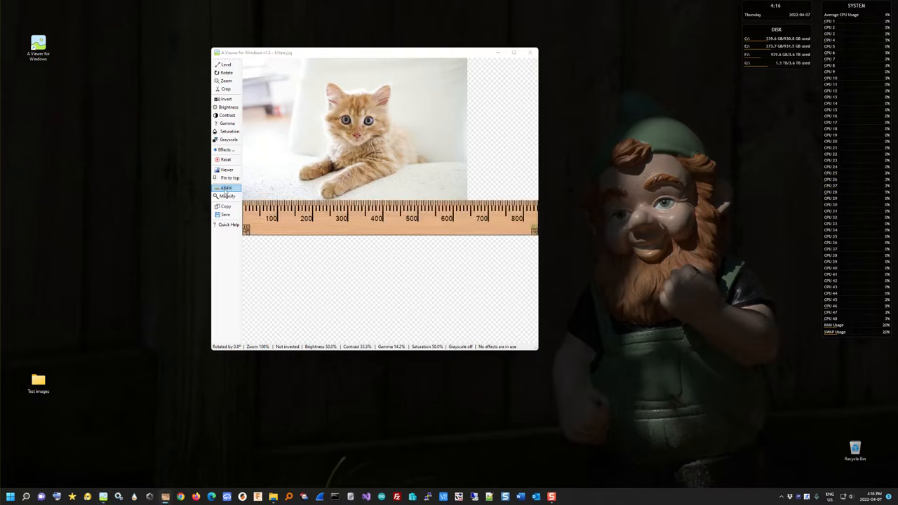
pyautogui.moveTo(435, 232); pyautogui.dragTo(436, 208)
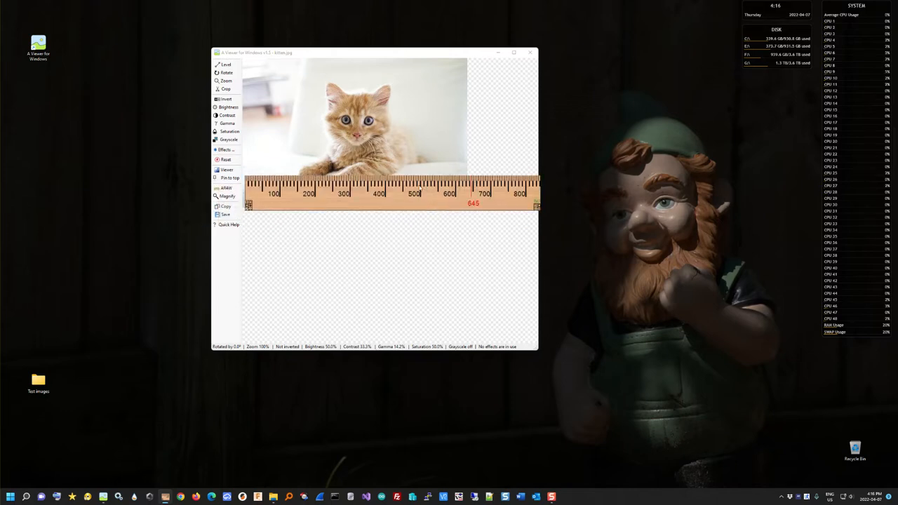
pyautogui.moveTo(419, 194); pyautogui.dragTo(513, 152)
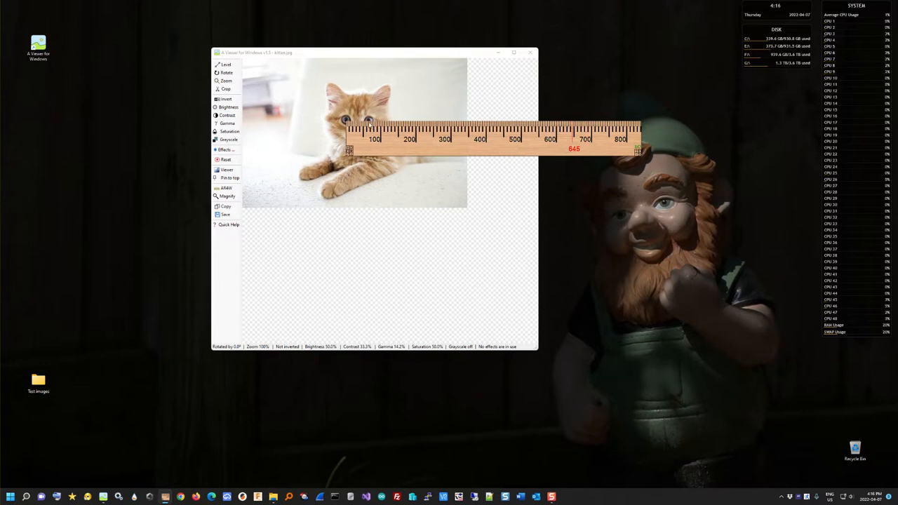
pyautogui.moveTo(394, 149); pyautogui.dragTo(354, 178)
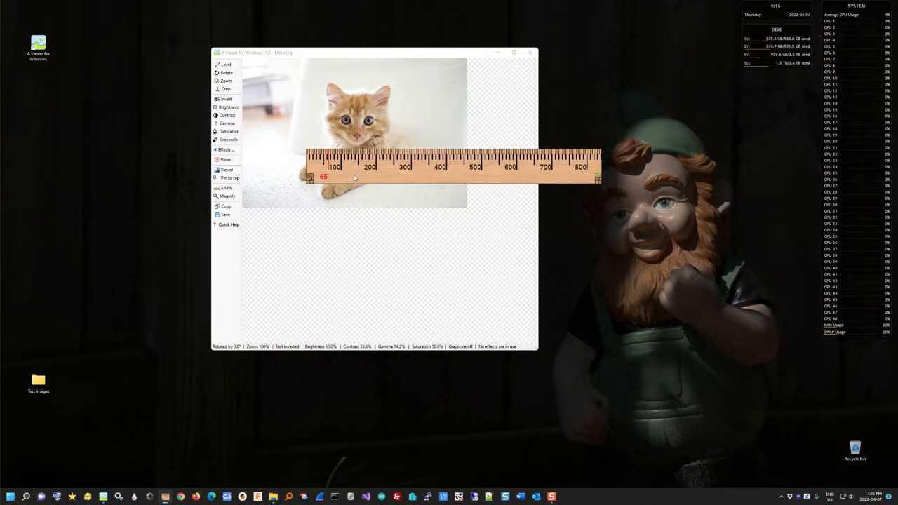
pyautogui.doubleClick(354, 178)
pyautogui.press('space')
pyautogui.moveTo(355, 178); pyautogui.dragTo(300, 204)
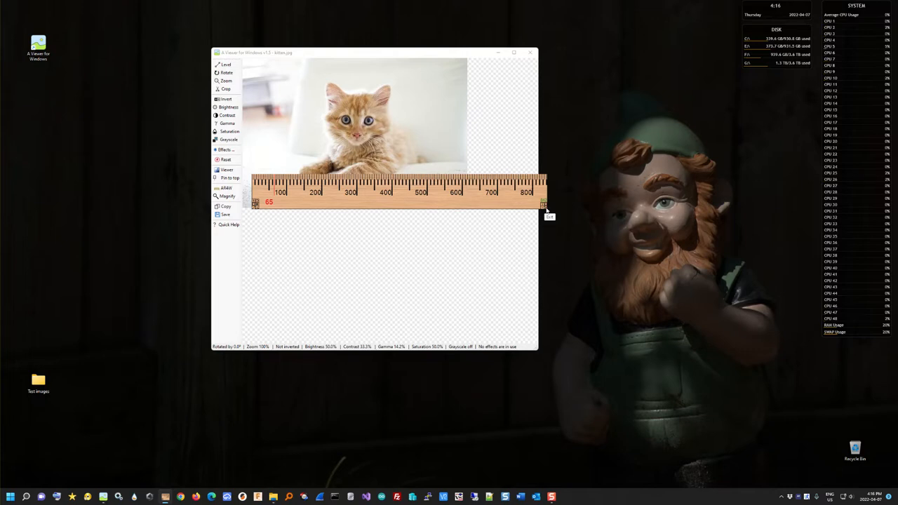
pyautogui.press('Escape')
pyautogui.click(494, 206)
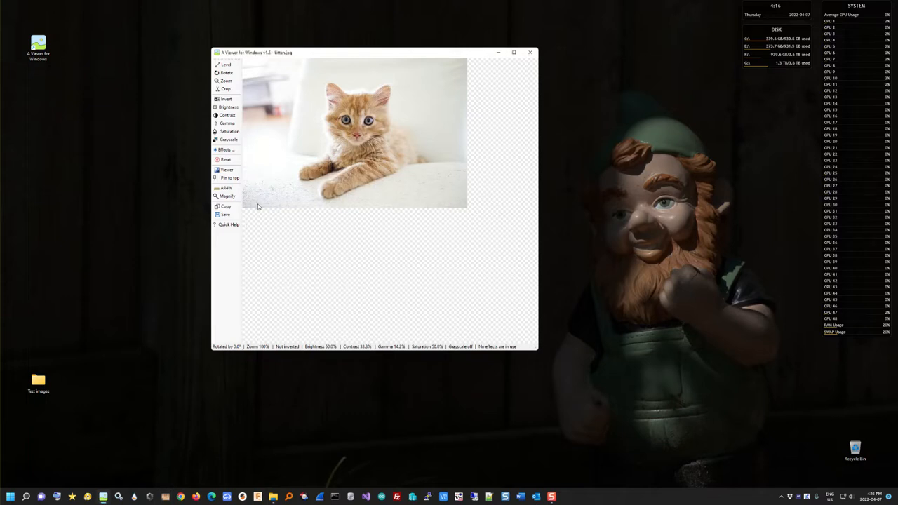
# Step: Close the kitten photo and open test.png from the Test images folder in the viewer
pyautogui.click(529, 52)
pyautogui.click(181, 168)
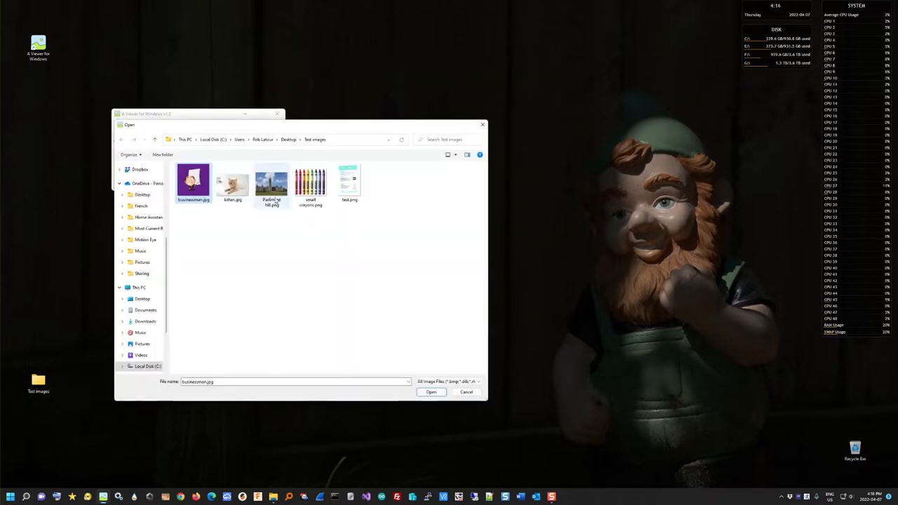
pyautogui.doubleClick(348, 184)
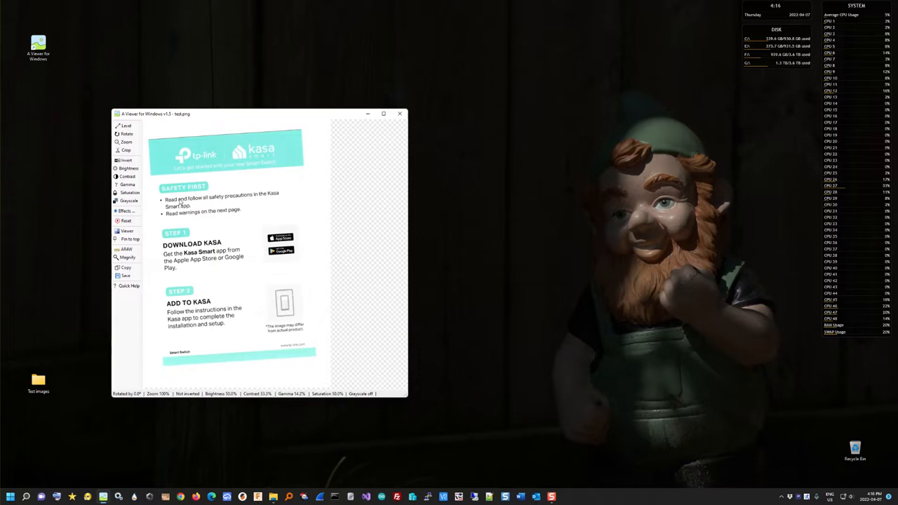
# Step: Level the tp-link page along the lower edge of its header banner and move the viewer toward the screen's center
pyautogui.click(124, 126)
pyautogui.moveTo(149, 177); pyautogui.dragTo(310, 167)
pyautogui.moveTo(311, 122); pyautogui.dragTo(406, 113)
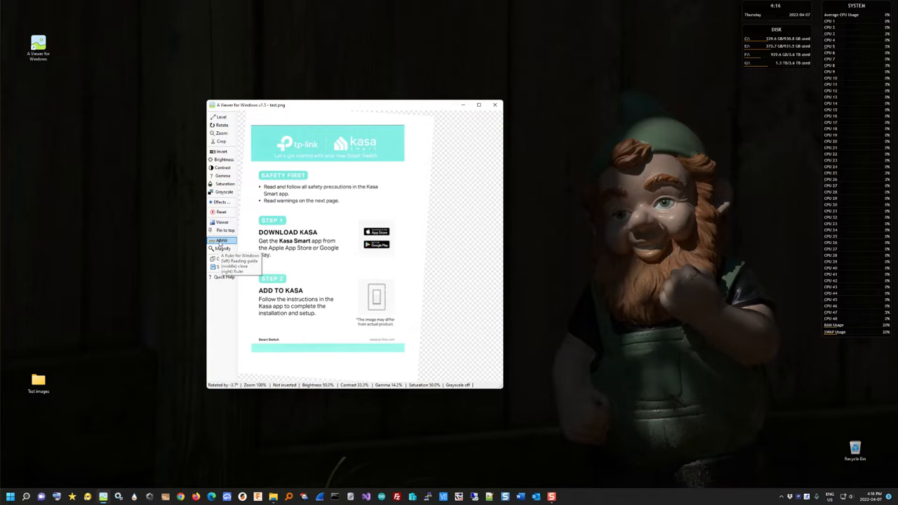
# Step: Place the A Ruler for Windows reading guide over the page text and close it, then briefly open the Windows magnifier
pyautogui.click(220, 242)
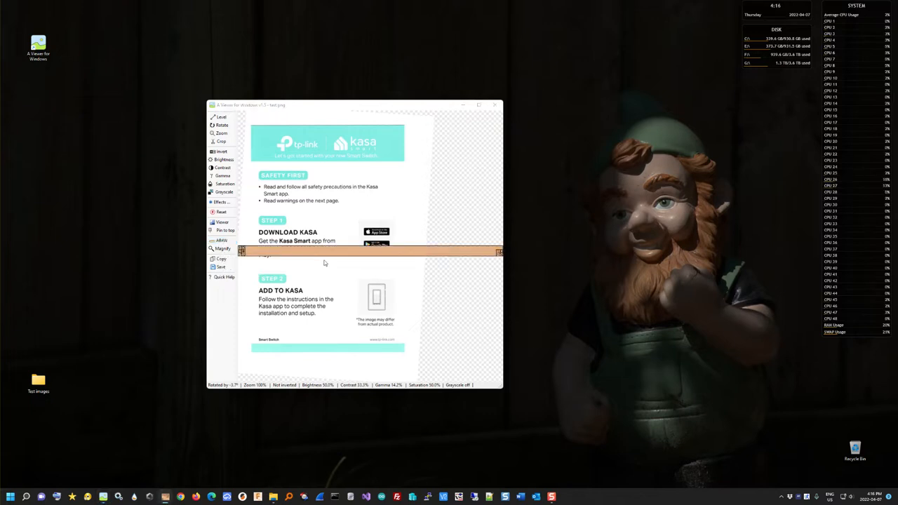
pyautogui.moveTo(333, 255); pyautogui.dragTo(315, 216)
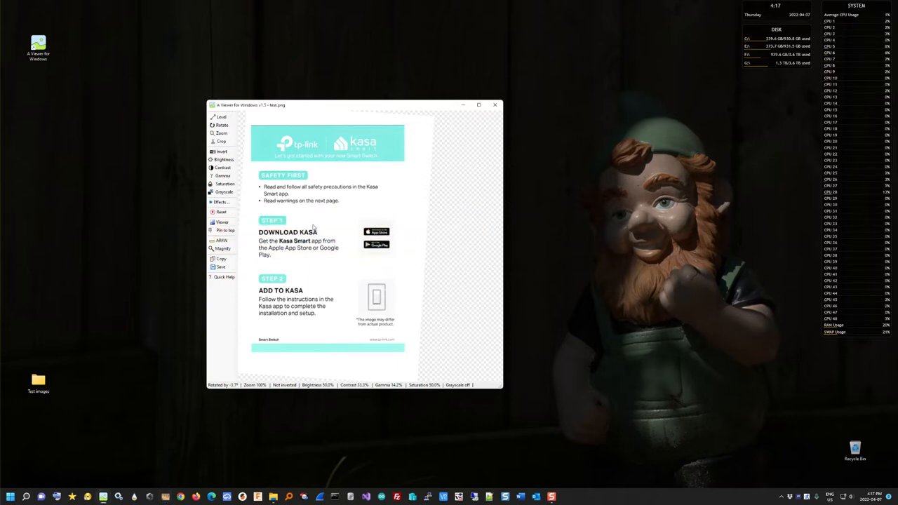
pyautogui.click(225, 252)
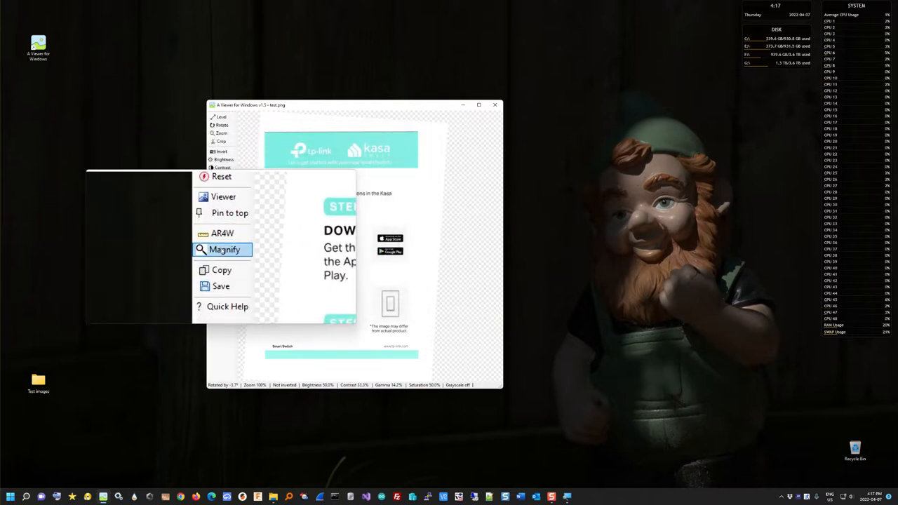
pyautogui.click(222, 248)
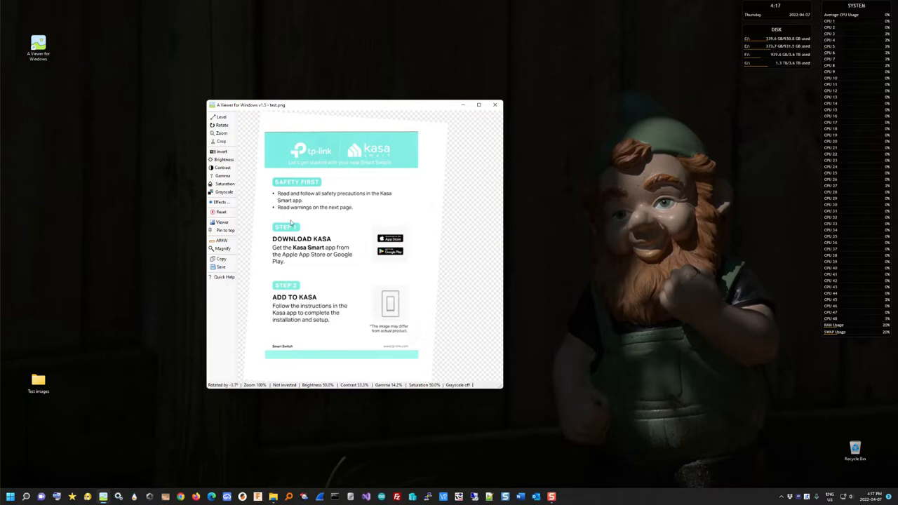
# Step: Open the viewer's Quick Help, go through both pages, and close it
pyautogui.click(223, 278)
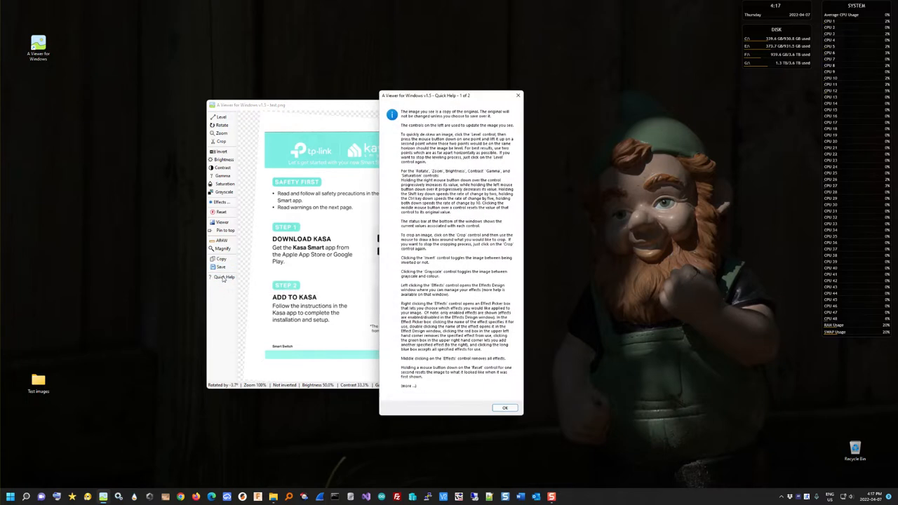
pyautogui.click(504, 408)
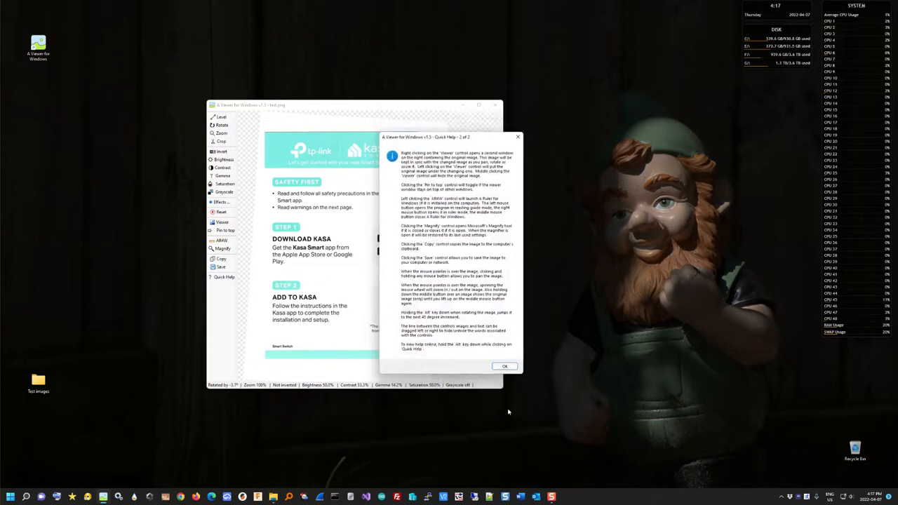
pyautogui.click(511, 367)
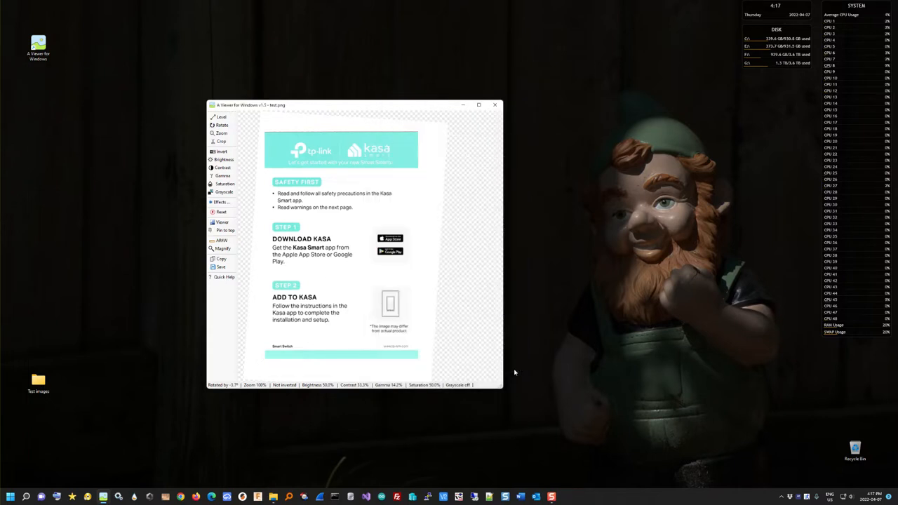
# Step: Open the viewer's online help, minimize the viewer, skim the page down to its end and back up, and leave the browser
pyautogui.keyDown('alt'); pyautogui.click(231, 279); pyautogui.keyUp('alt')
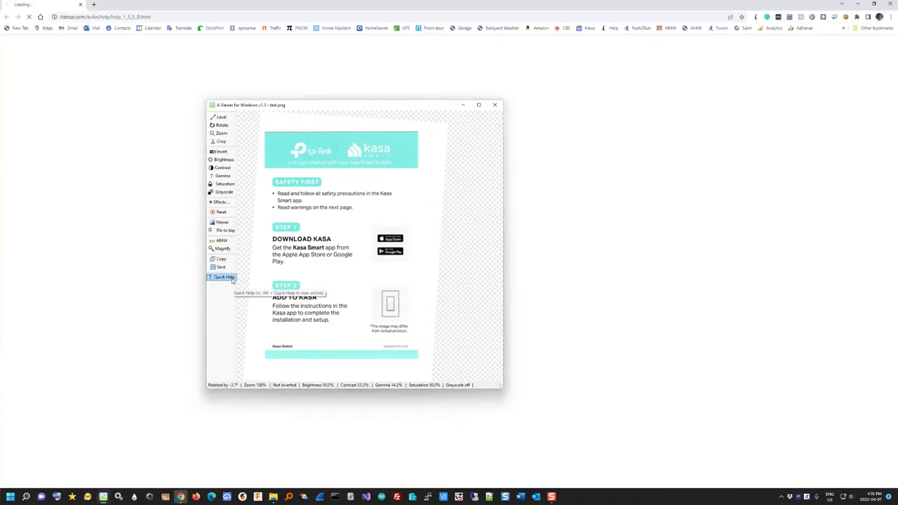
pyautogui.click(465, 105)
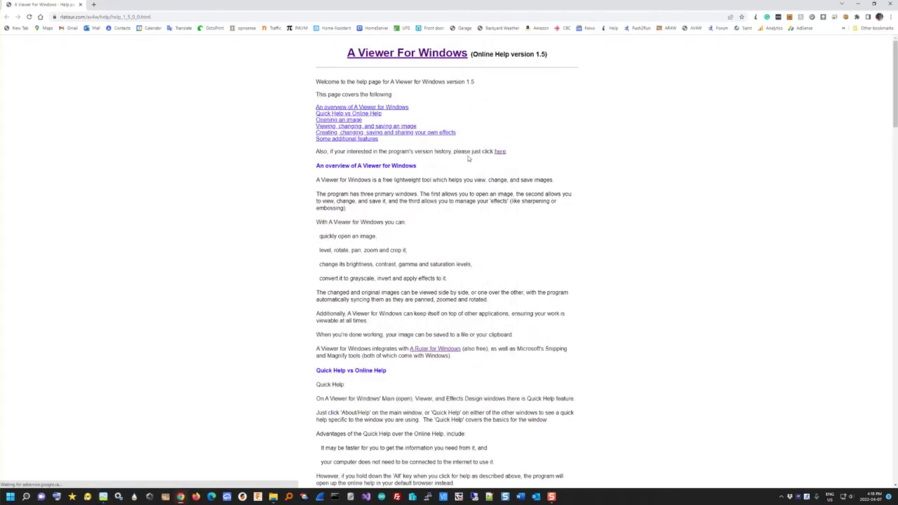
pyautogui.scroll(-5, 456, 228)
pyautogui.scroll(-20, 455, 228)
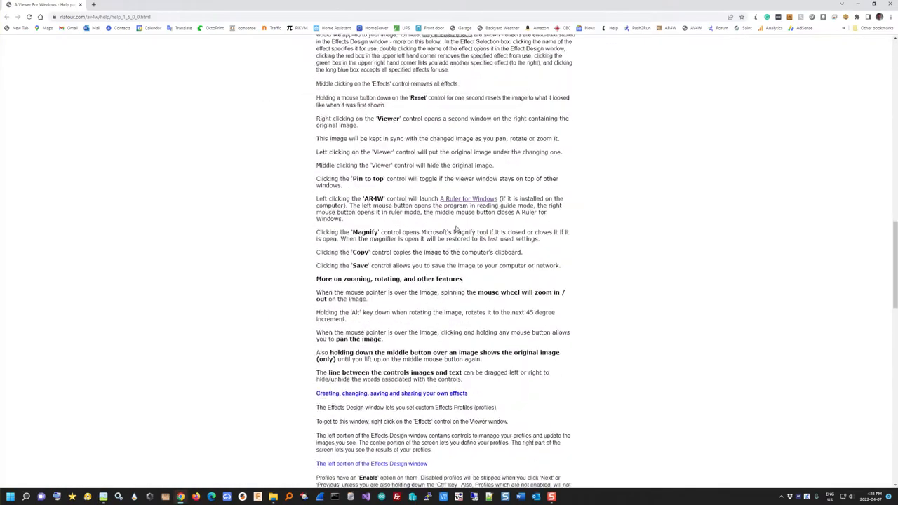
pyautogui.scroll(-15, 456, 228)
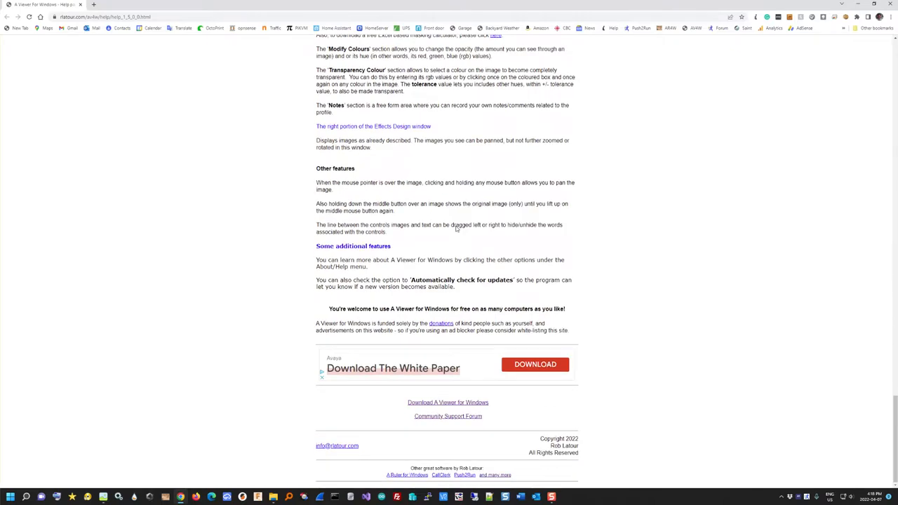
pyautogui.scroll(14, 456, 228)
pyautogui.scroll(20, 456, 228)
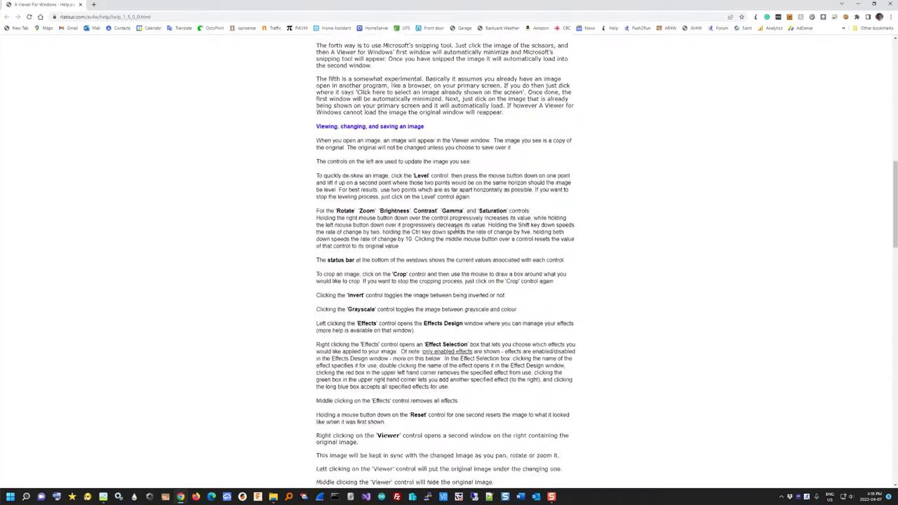
pyautogui.scroll(5, 456, 228)
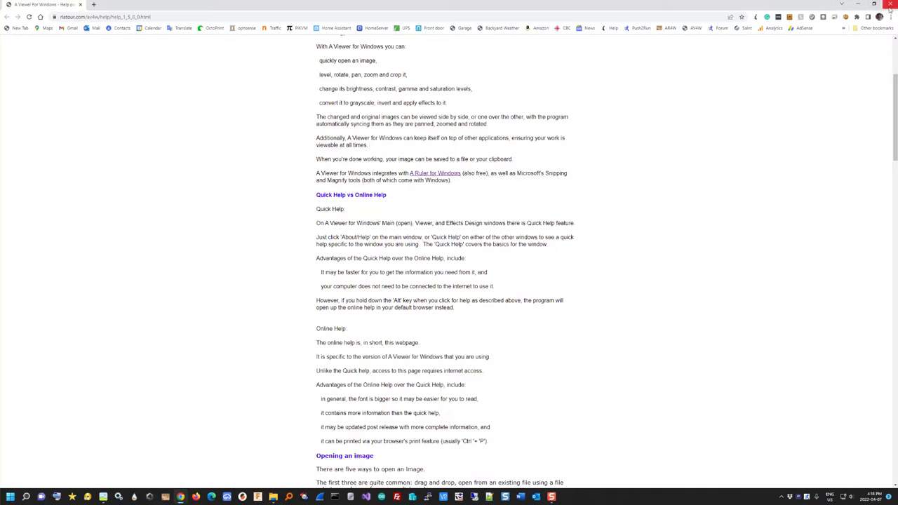
pyautogui.click(859, 4)
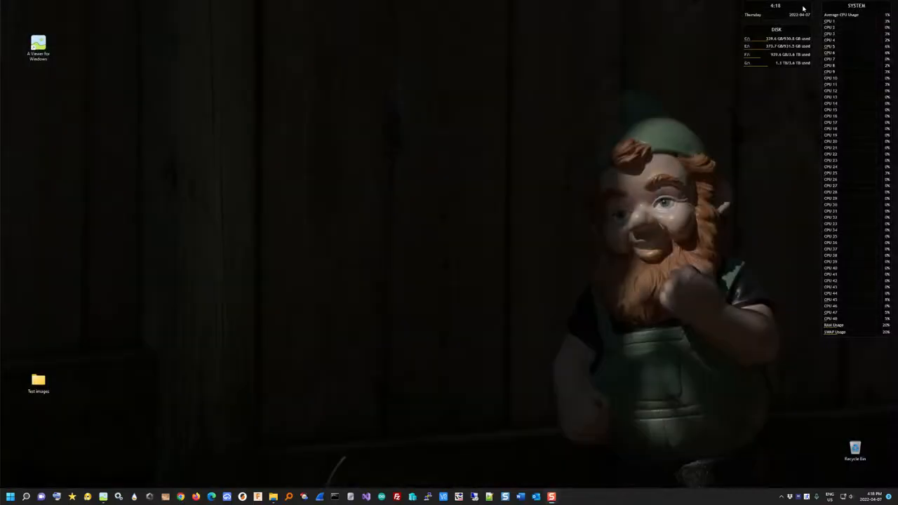
# Step: Restore the viewer and close the tp-link page, then open kitten.jpg from Test images and move its window toward the screen's center
pyautogui.click(103, 497)
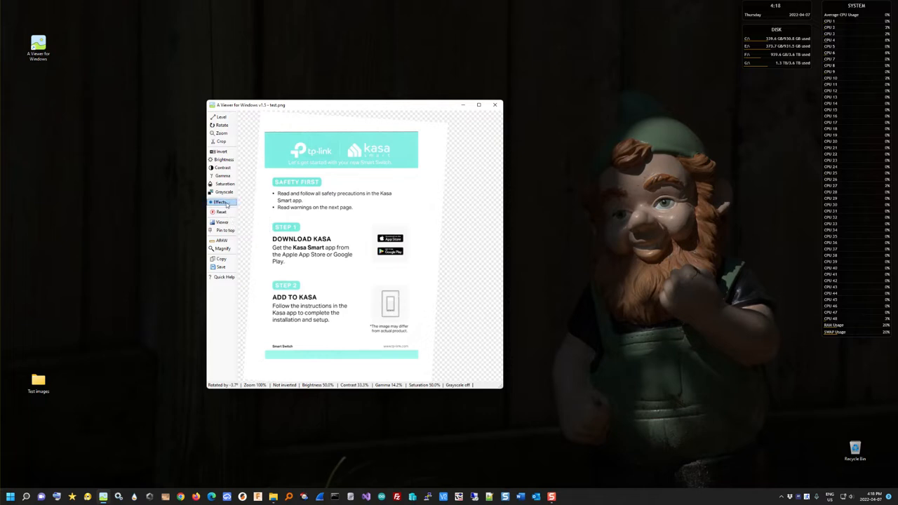
pyautogui.click(494, 107)
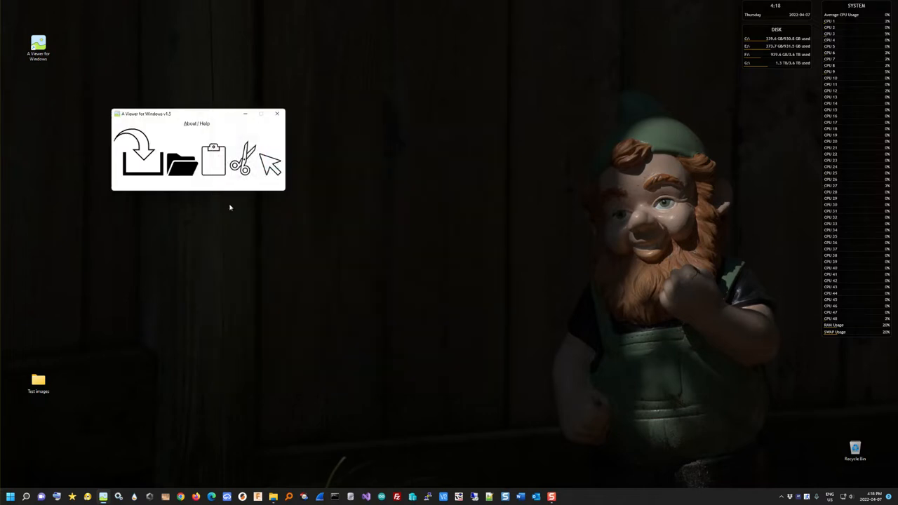
pyautogui.click(185, 163)
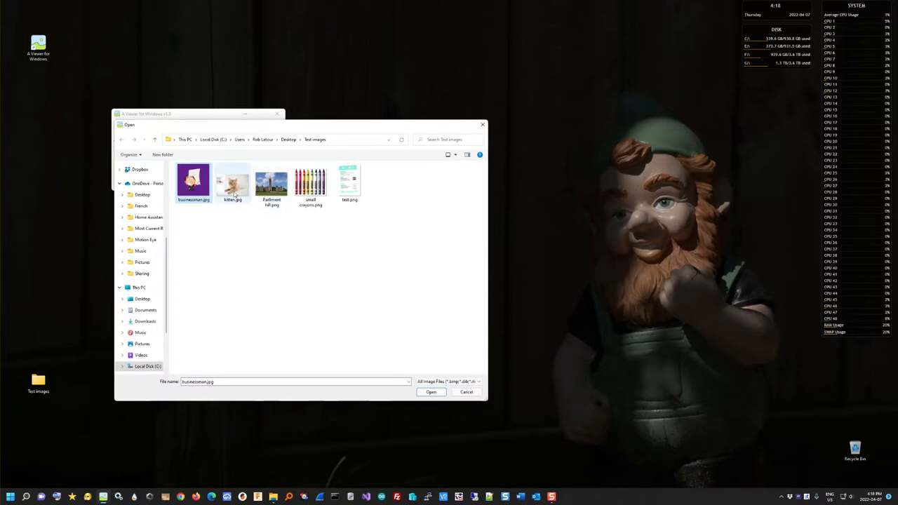
pyautogui.doubleClick(234, 188)
pyautogui.moveTo(289, 114); pyautogui.dragTo(372, 98)
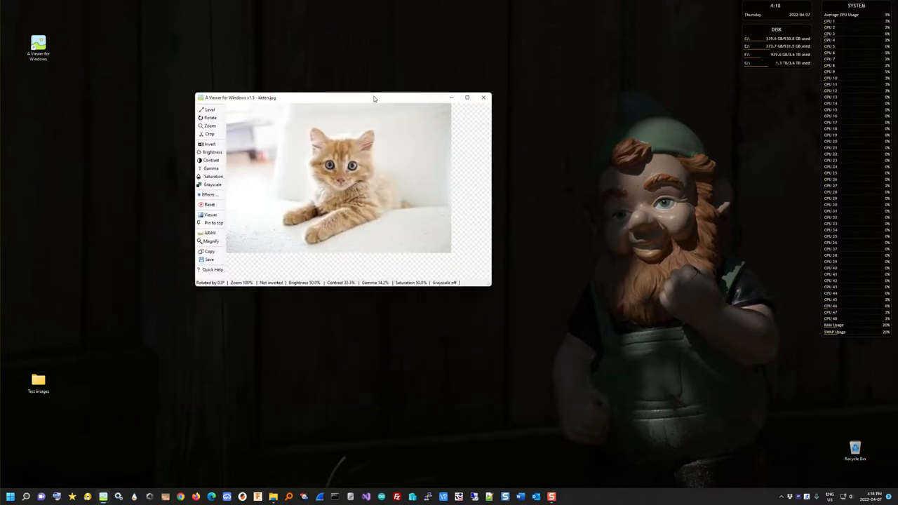
# Step: Apply the default Emboss effect to the kitten image, enlarging the viewer window and moving the picture clear of the effects list
pyautogui.moveTo(490, 284); pyautogui.dragTo(510, 305)
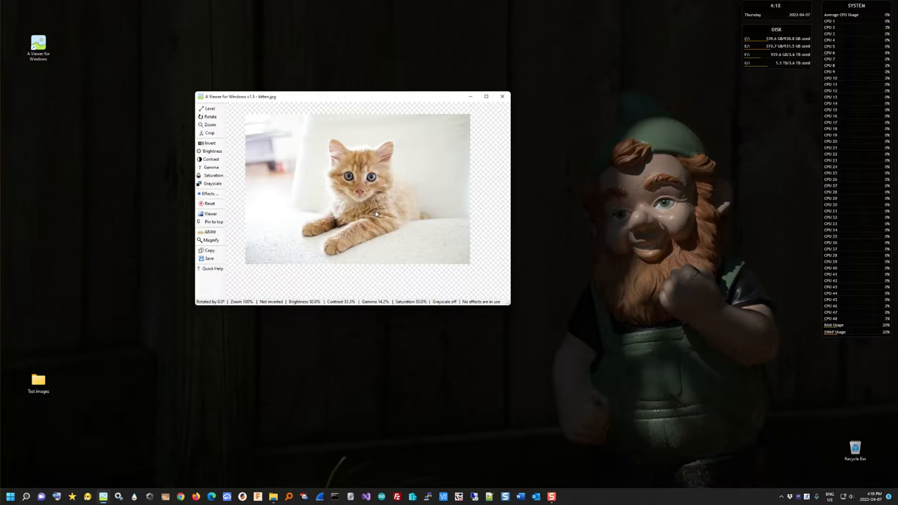
pyautogui.rightClick(212, 198)
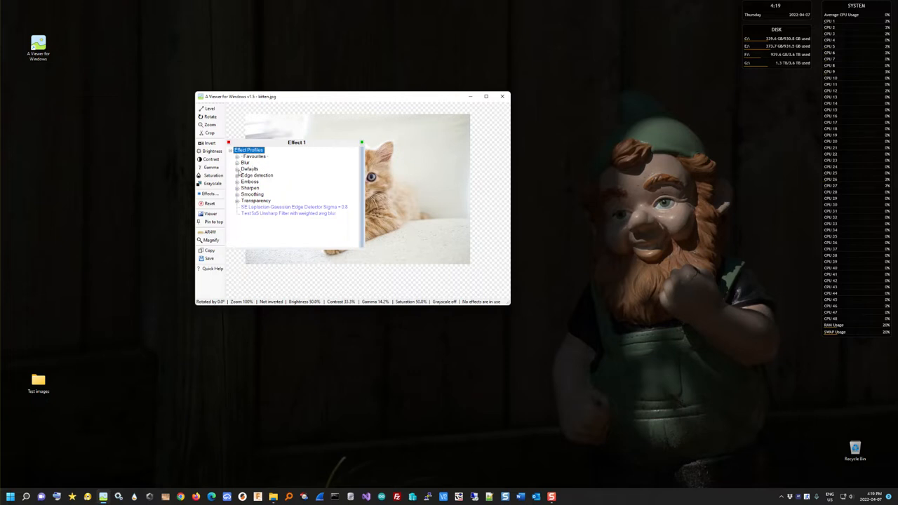
pyautogui.click(237, 169)
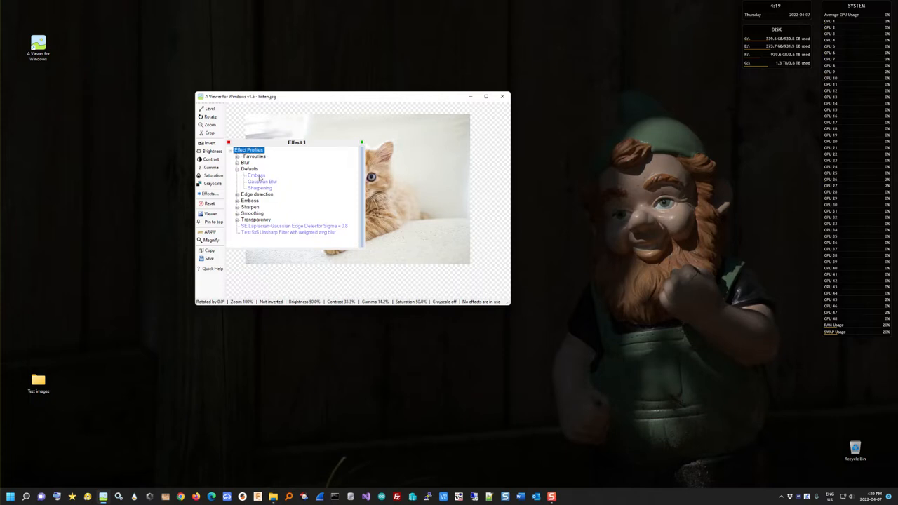
pyautogui.click(258, 176)
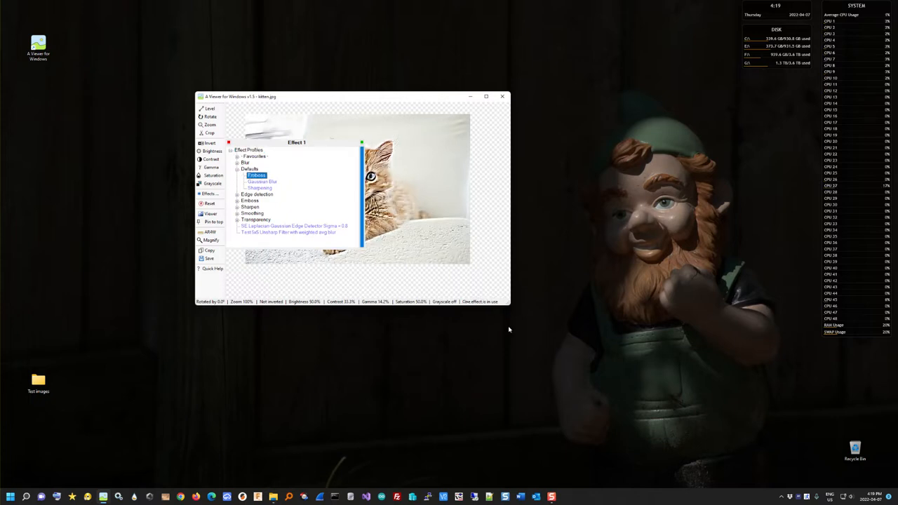
pyautogui.moveTo(510, 305); pyautogui.dragTo(736, 384)
pyautogui.moveTo(516, 300); pyautogui.dragTo(592, 326)
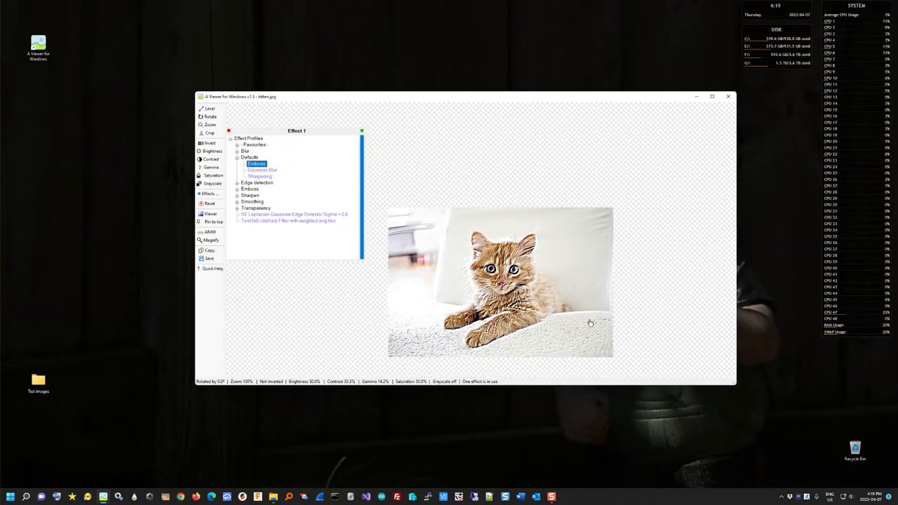
# Step: Try the default Gaussian Blur and Sharpening profiles as Effect 1, and return it to Emboss
pyautogui.click(250, 170)
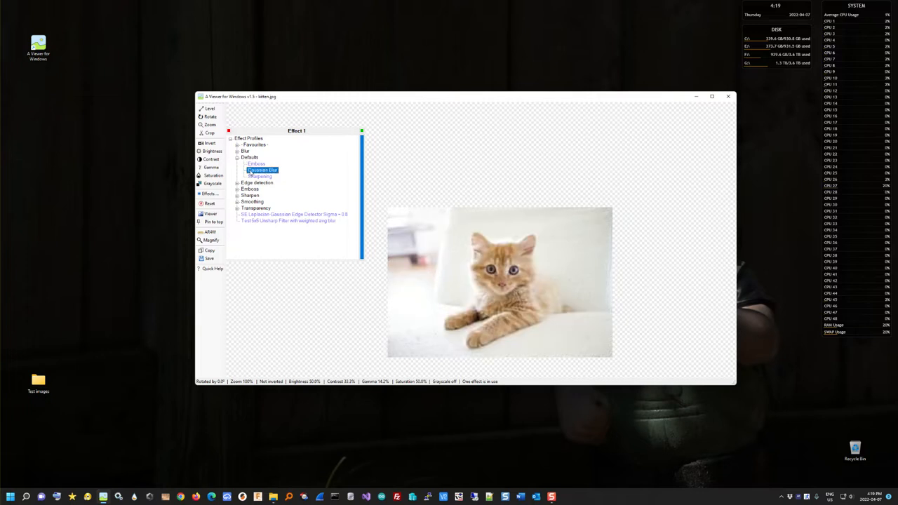
pyautogui.click(250, 177)
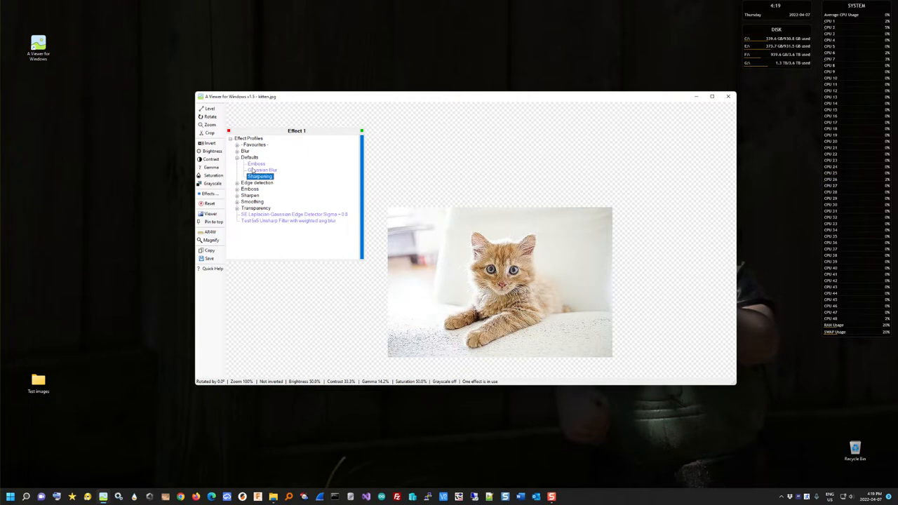
pyautogui.click(254, 164)
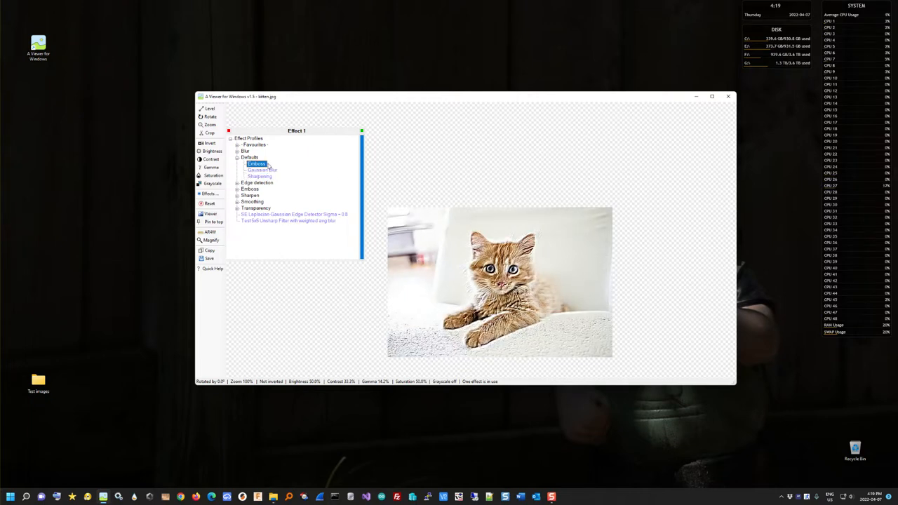
# Step: Stack three default effects on the kitten image: Gaussian Blur first, Sharpening second, and Emboss third
pyautogui.click(362, 131)
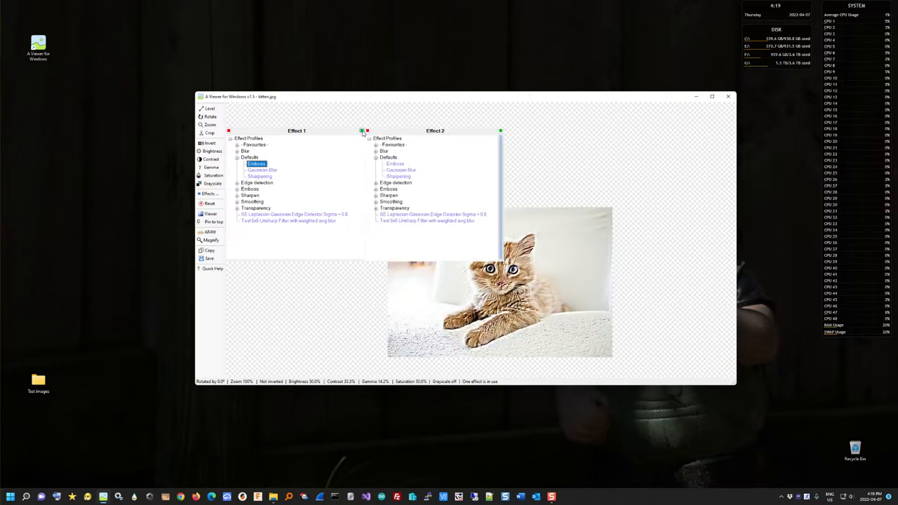
pyautogui.click(264, 171)
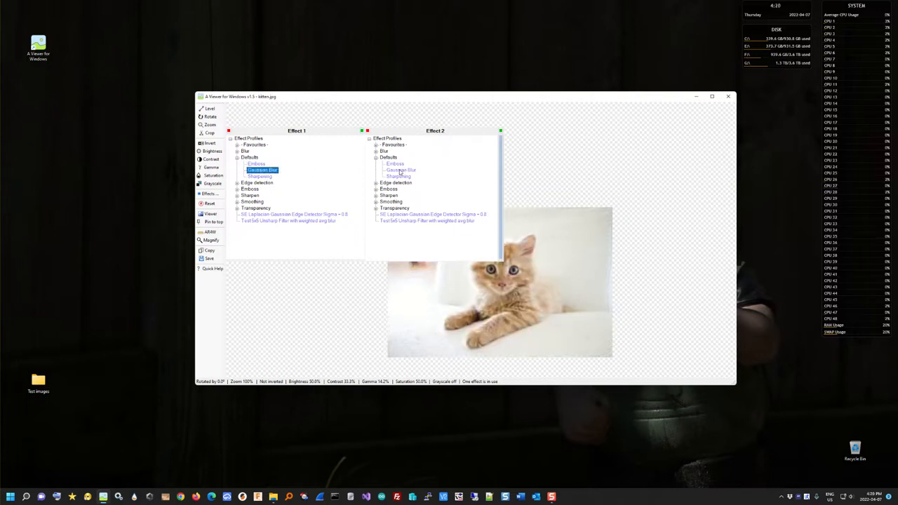
pyautogui.click(398, 176)
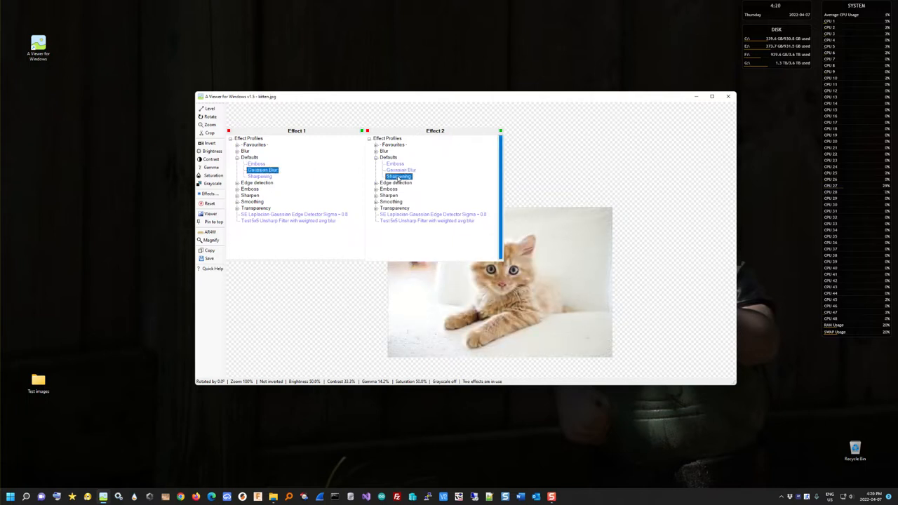
pyautogui.click(501, 132)
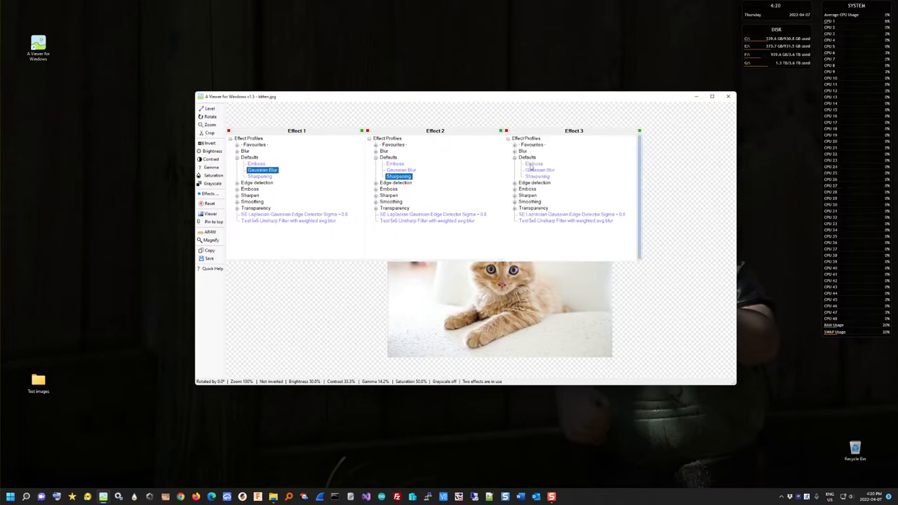
pyautogui.click(533, 164)
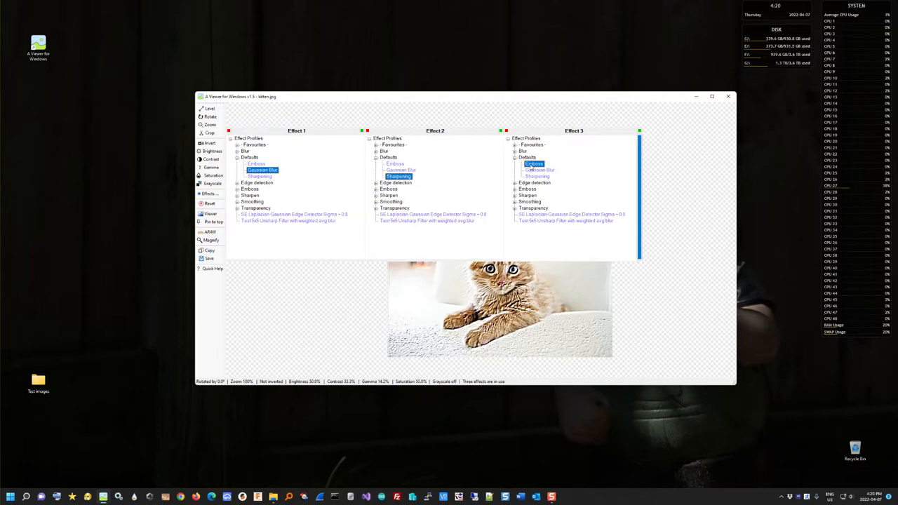
# Step: Insert an empty effect after Gaussian Blur, remove it again, and remove the Sharpening effect from the stack
pyautogui.click(361, 131)
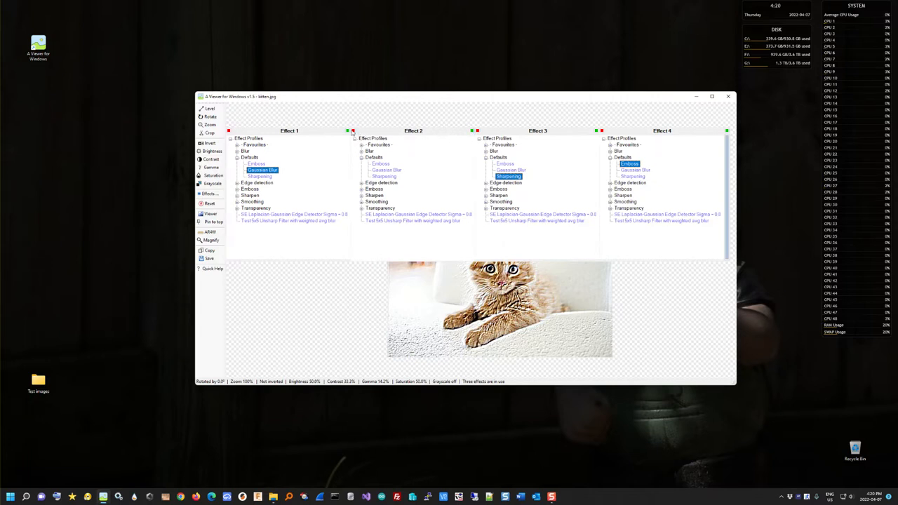
pyautogui.click(352, 131)
pyautogui.click(366, 131)
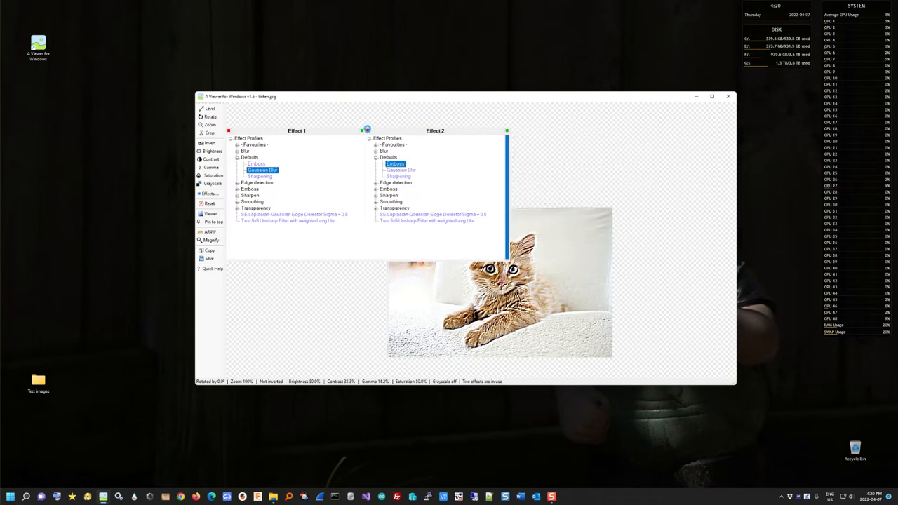
# Step: Close the effects list, reposition the kitten picture, and reset all image adjustments
pyautogui.click(508, 165)
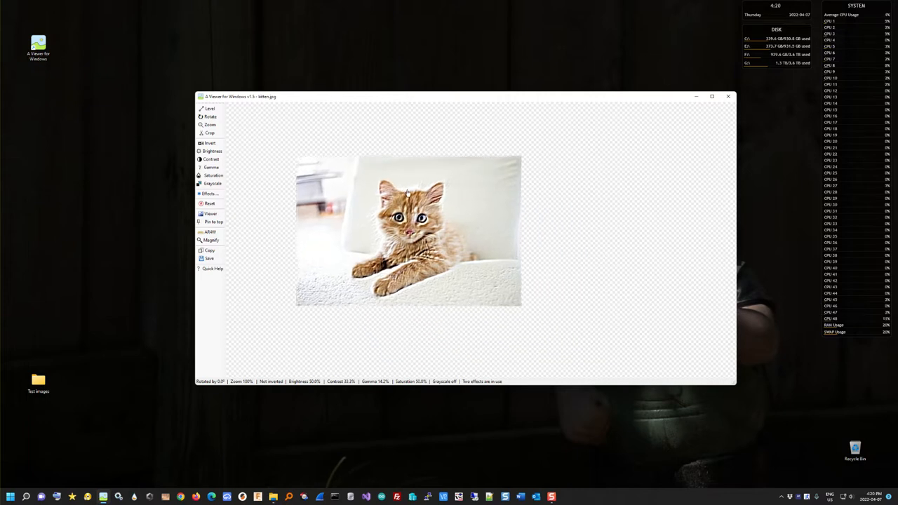
pyautogui.moveTo(407, 196); pyautogui.dragTo(400, 172)
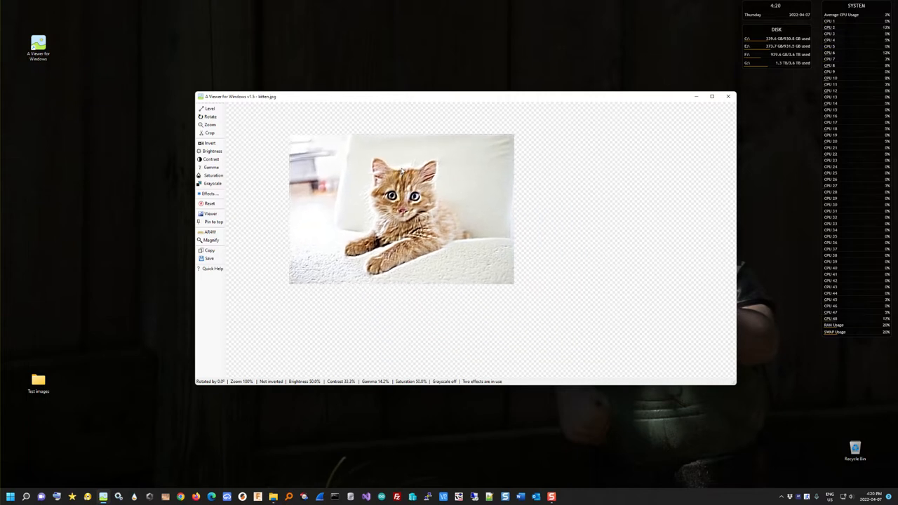
pyautogui.click(212, 207)
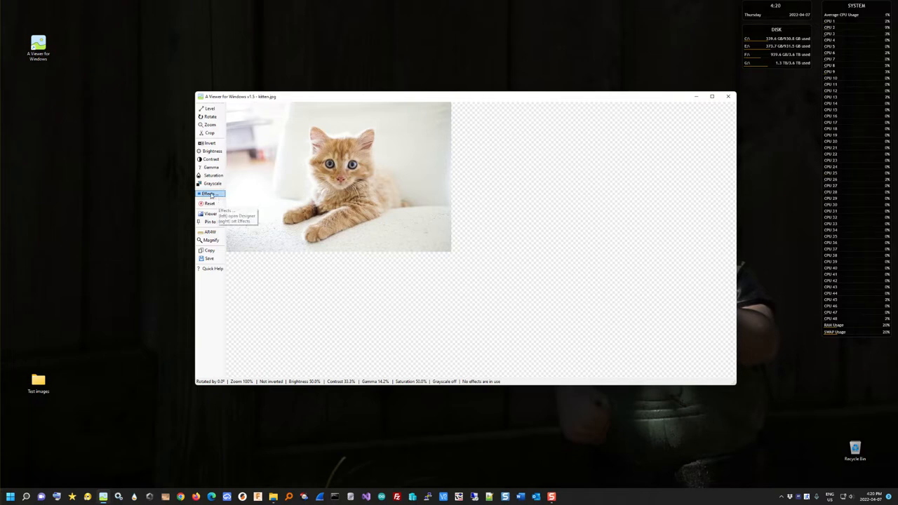
# Step: Open the Effects designer, select the Neutral profile under Defaults, and widen the window to fit the whole preview
pyautogui.click(210, 195)
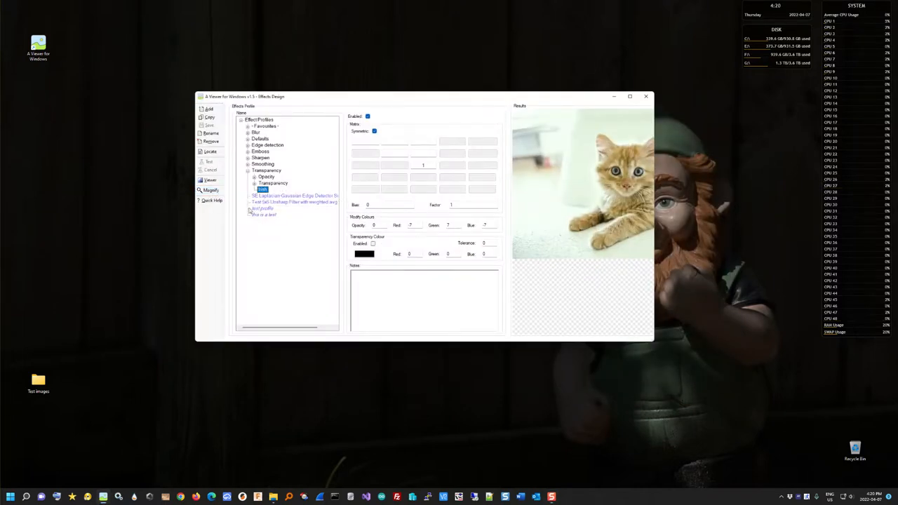
pyautogui.click(248, 139)
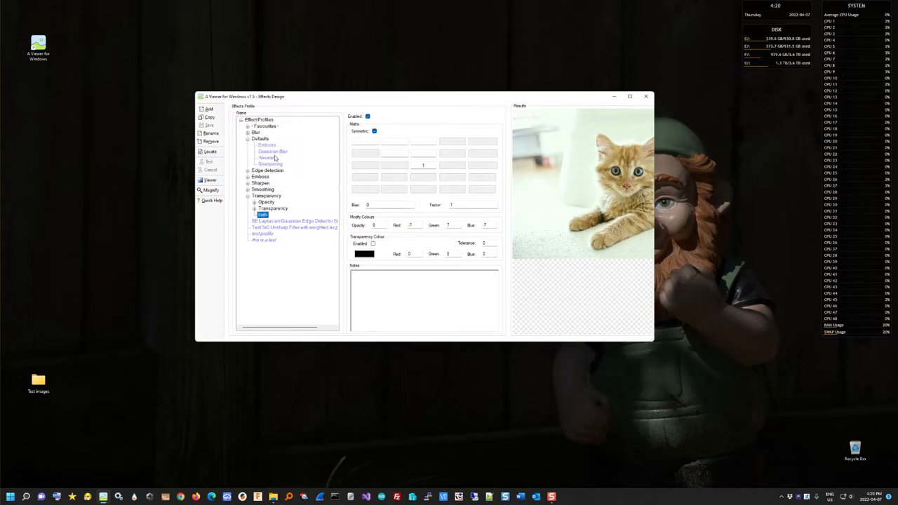
pyautogui.click(273, 159)
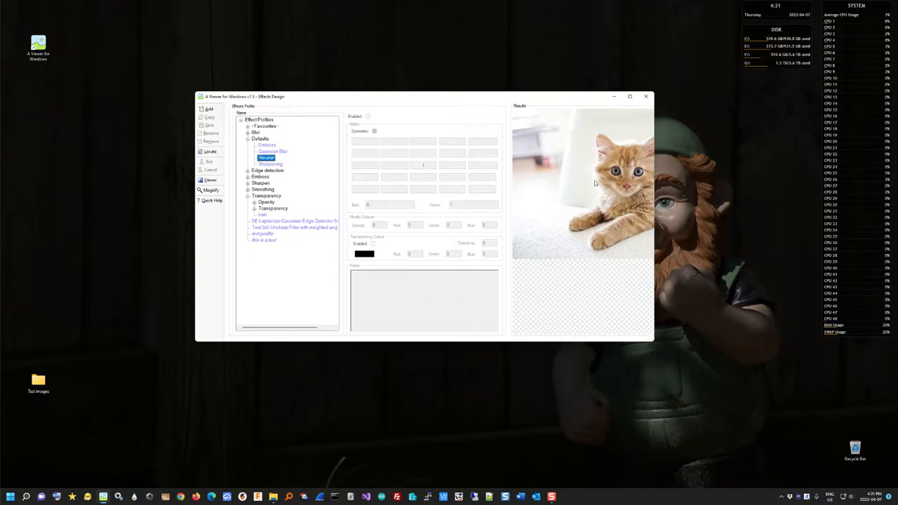
pyautogui.moveTo(653, 341); pyautogui.dragTo(759, 349)
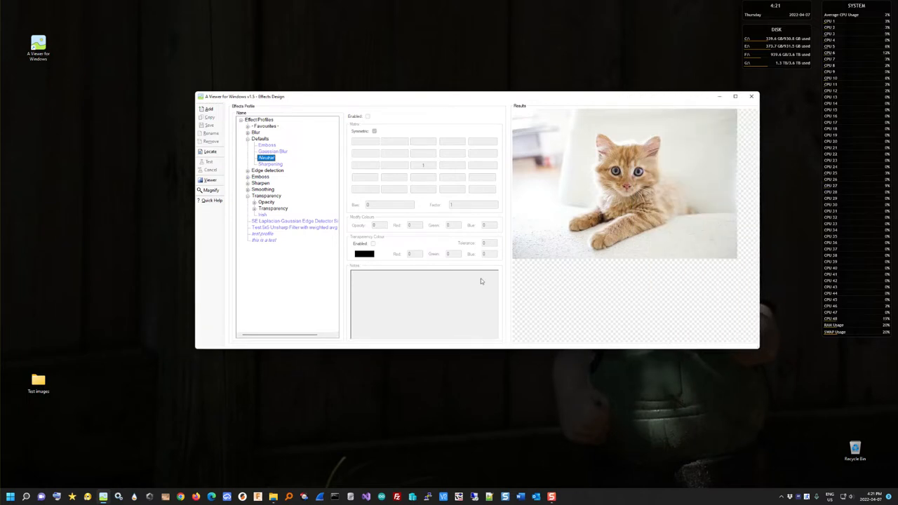
# Step: Examine the matrix settings and previews of the default Emboss, Gaussian Blur, and Sharpening profiles
pyautogui.click(271, 146)
pyautogui.click(272, 151)
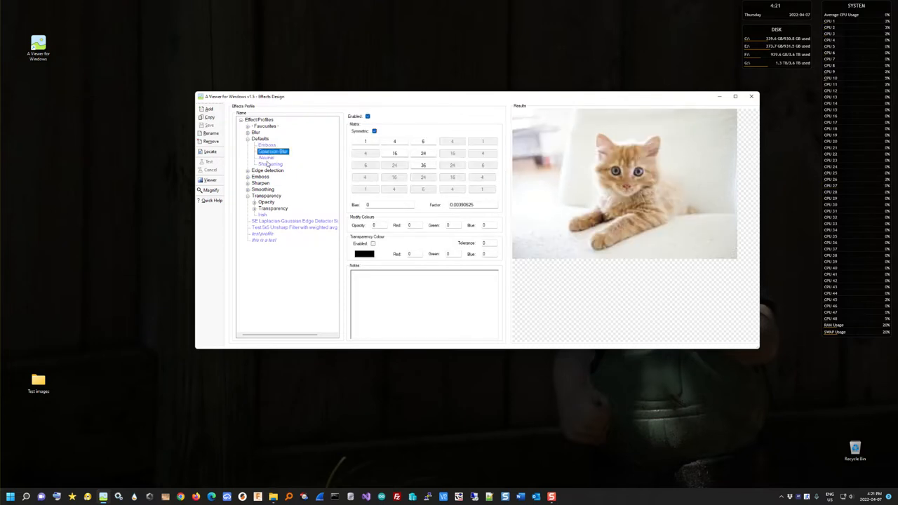
pyautogui.click(269, 163)
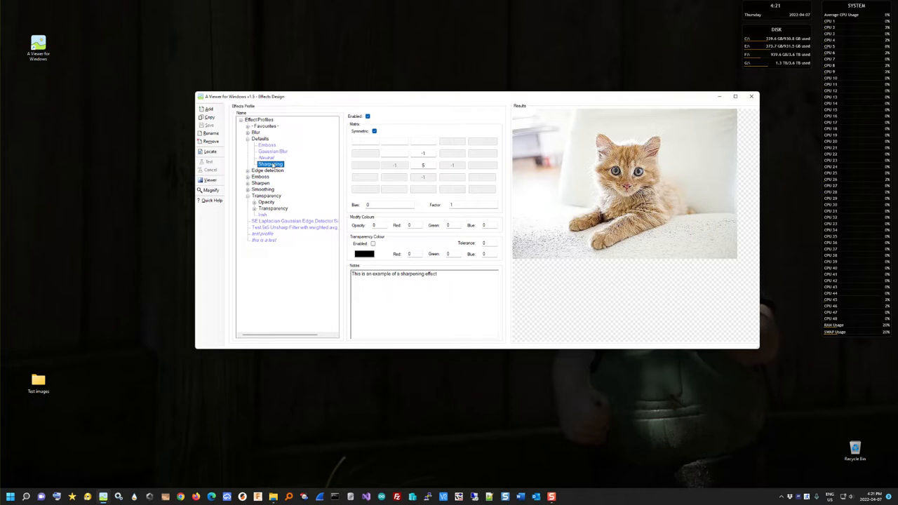
# Step: Disable the Sharpening profile and save it, re-enable and save it, and toggle its enabled setting off and on once more
pyautogui.click(368, 116)
pyautogui.click(209, 125)
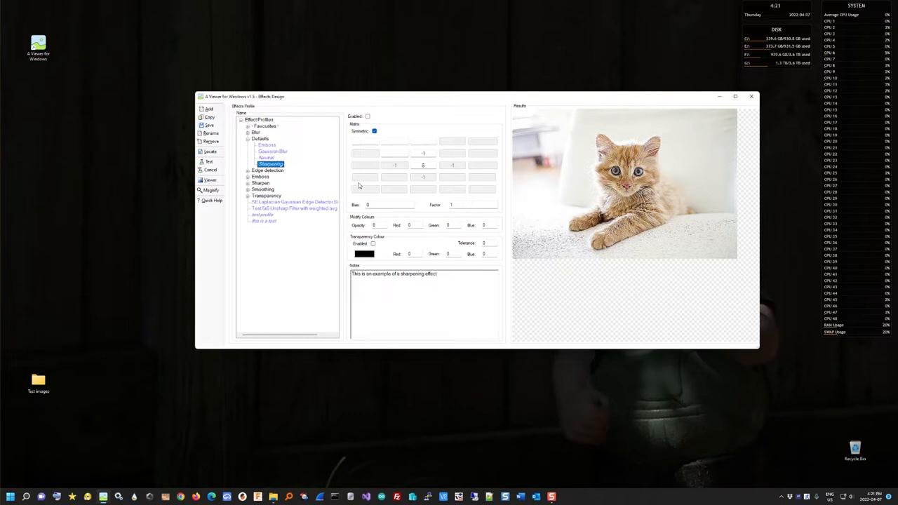
pyautogui.click(368, 116)
pyautogui.click(209, 125)
pyautogui.doubleClick(368, 116)
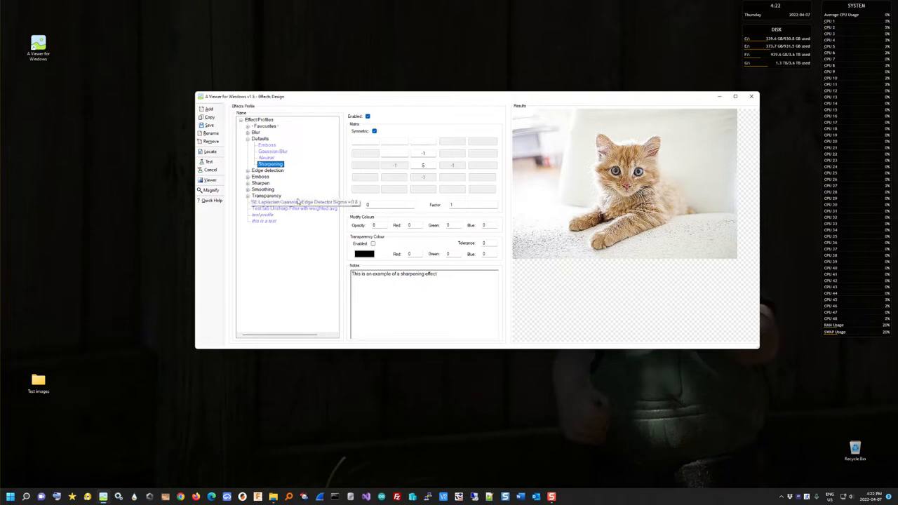
# Step: Switch to the Irish profile under Transparency and choose to save the pending Sharpening changes
pyautogui.click(248, 196)
pyautogui.click(263, 214)
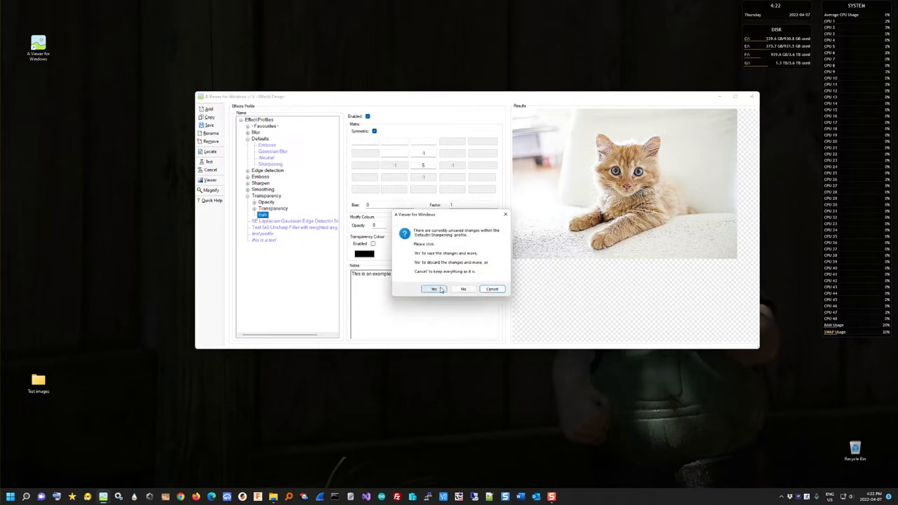
pyautogui.click(434, 289)
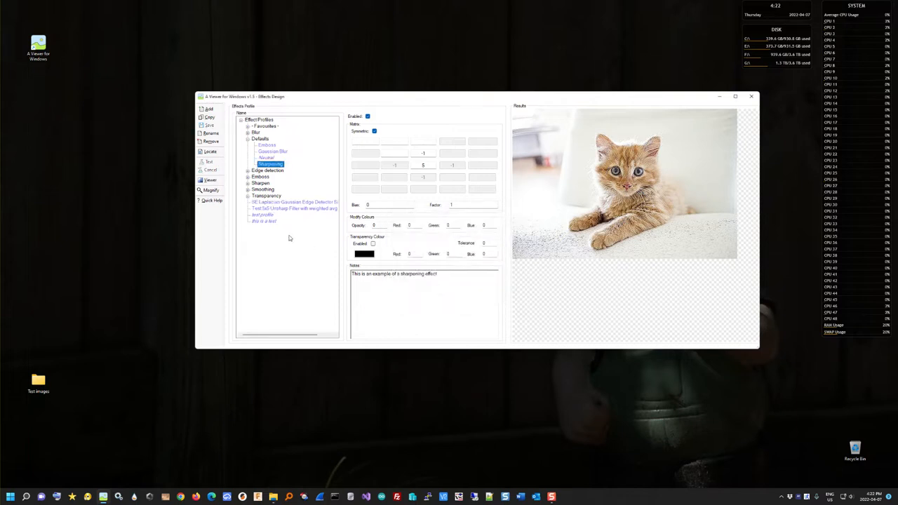
# Step: Return to the Sharpening profile, switch to Irish again, and discard the unsaved Sharpening changes
pyautogui.click(282, 167)
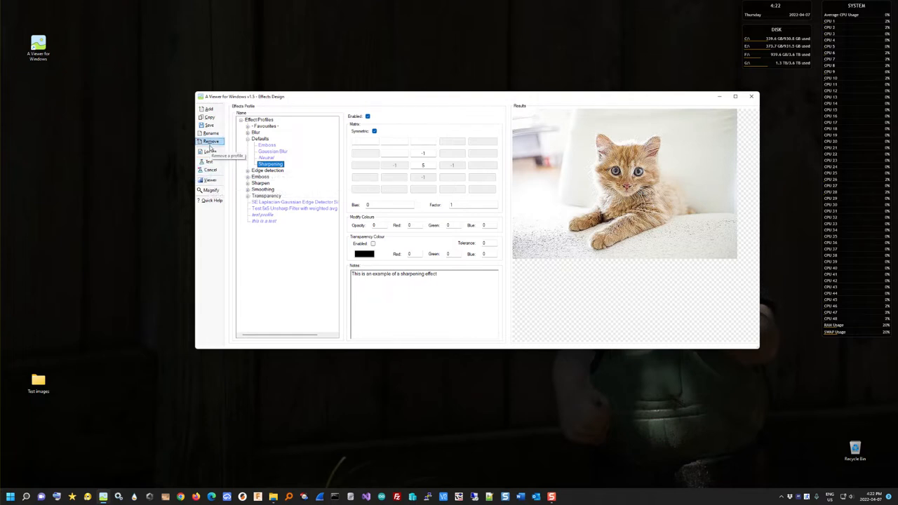
pyautogui.click(247, 196)
pyautogui.click(264, 216)
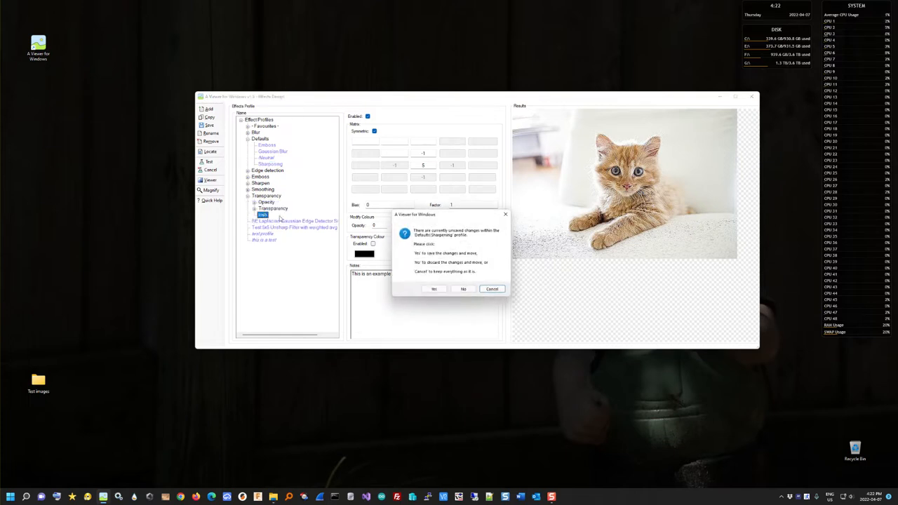
pyautogui.click(457, 288)
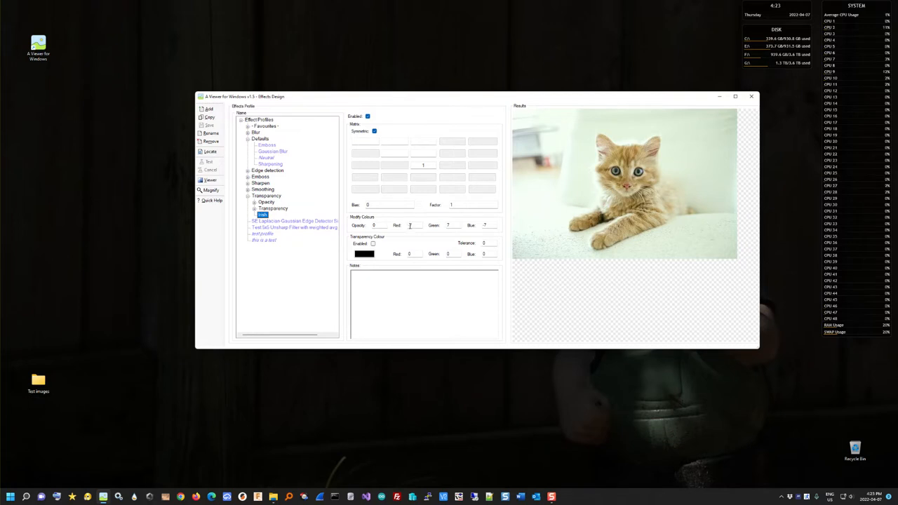
# Step: Examine the Irish profile's colour values, then the Transparency 1 and Opacity -128 profiles, and shift the picture slightly in the preview
pyautogui.click(455, 225)
pyautogui.doubleClick(274, 209)
pyautogui.click(278, 215)
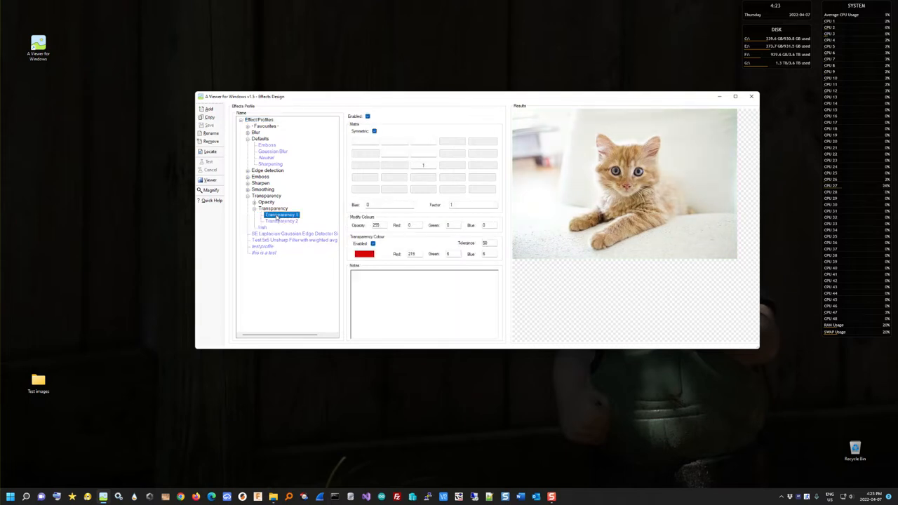
pyautogui.doubleClick(269, 204)
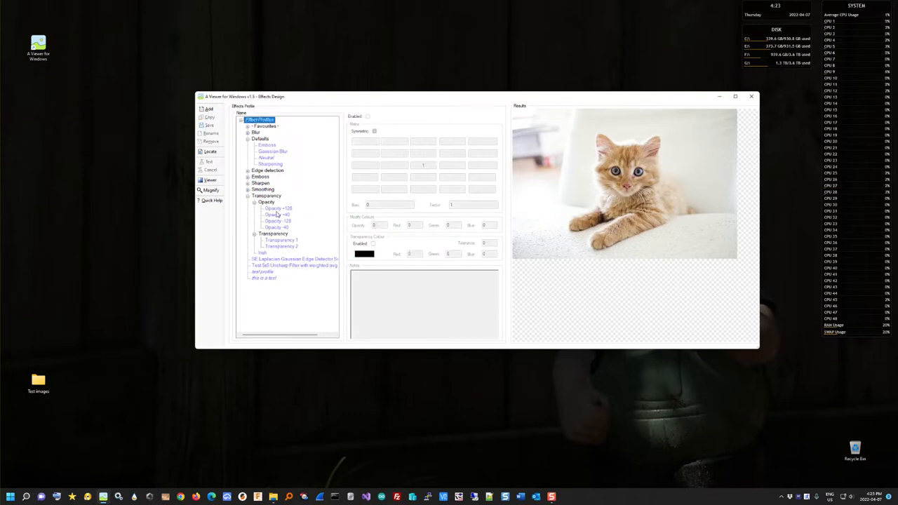
pyautogui.click(277, 221)
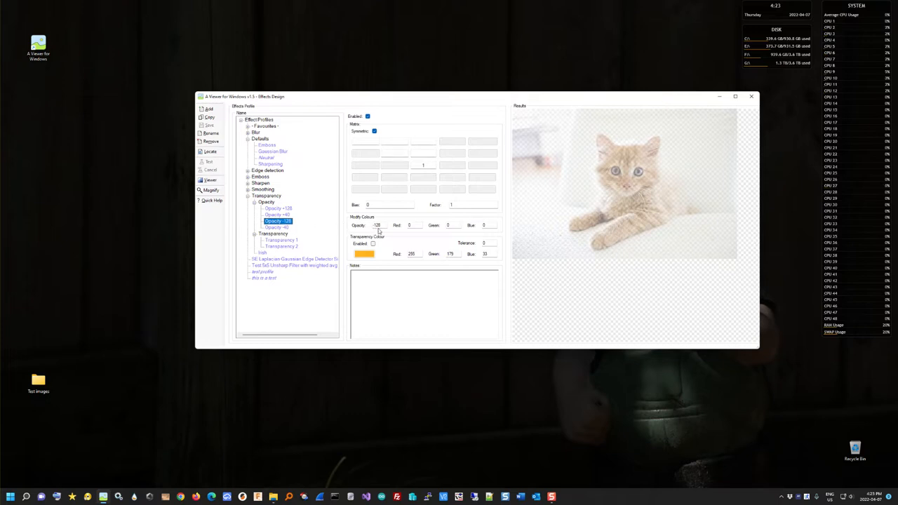
pyautogui.moveTo(377, 225)
pyautogui.moveTo(615, 199); pyautogui.dragTo(618, 204)
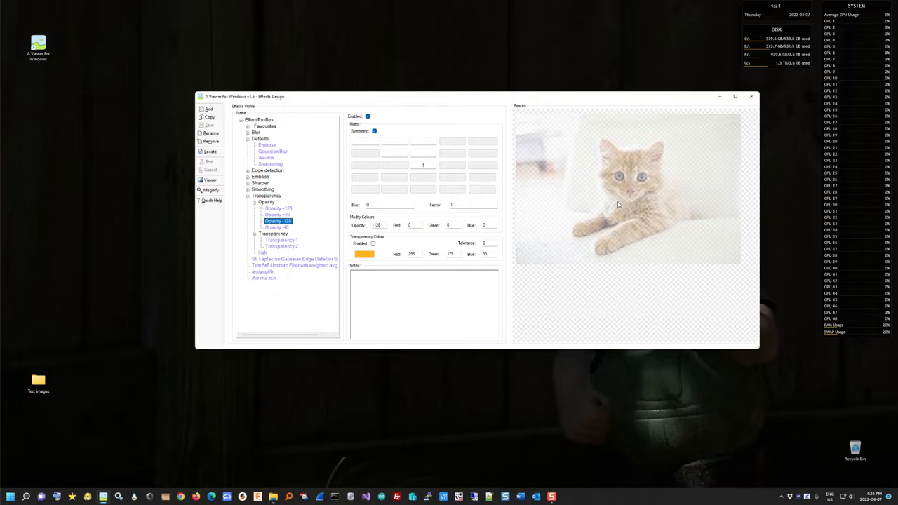
# Step: Test the Opacity -40 profile in the preview with its opacity set to -200
pyautogui.moveTo(618, 204)
pyautogui.mouseDown()
pyautogui.moveTo(647, 228)
pyautogui.moveTo(588, 204)
pyautogui.moveTo(627, 211)
pyautogui.moveTo(612, 202)
pyautogui.mouseUp()
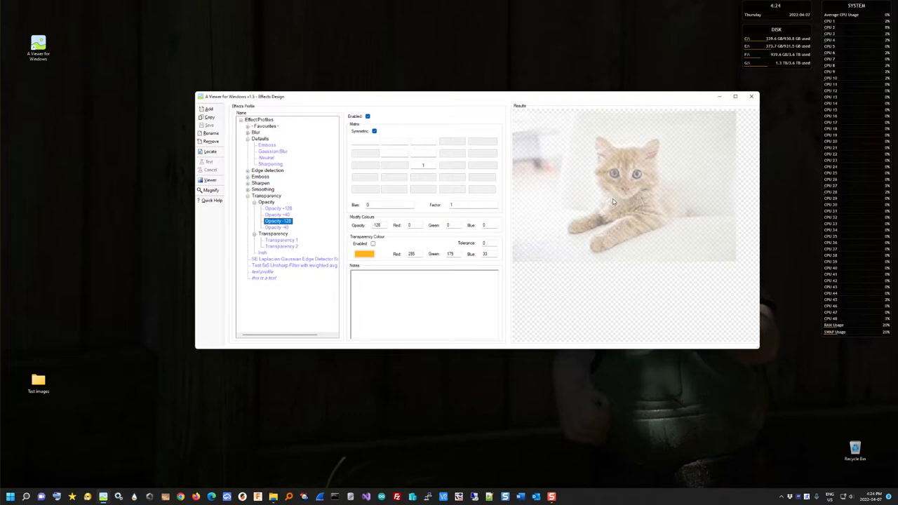
pyautogui.click(279, 228)
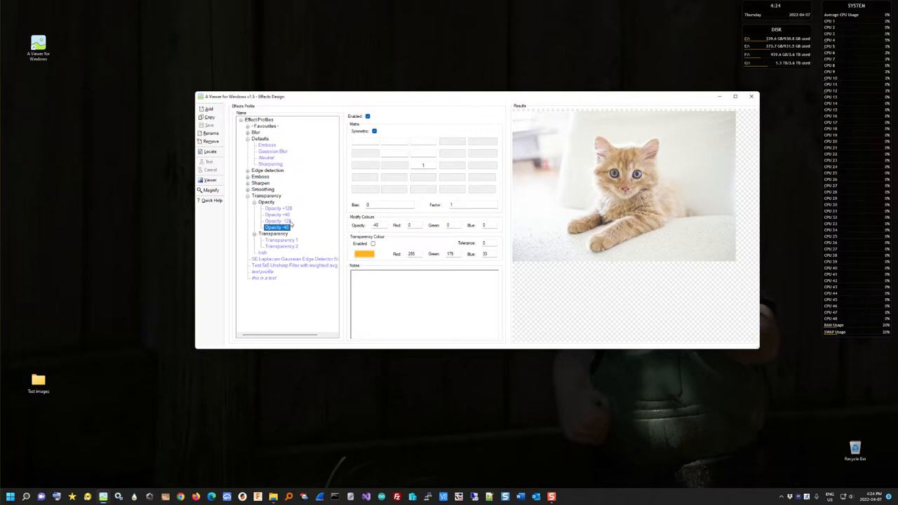
pyautogui.click(379, 225)
pyautogui.press('BackSpace')
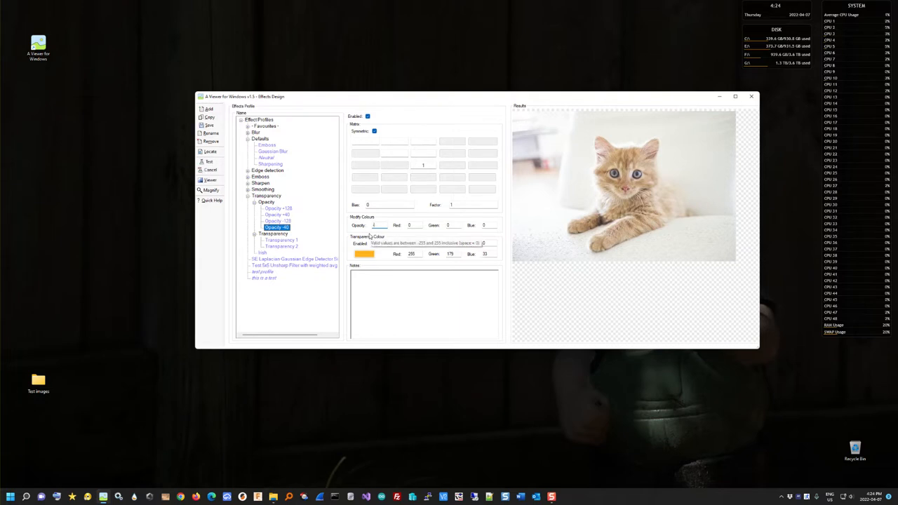
pyautogui.write('5')
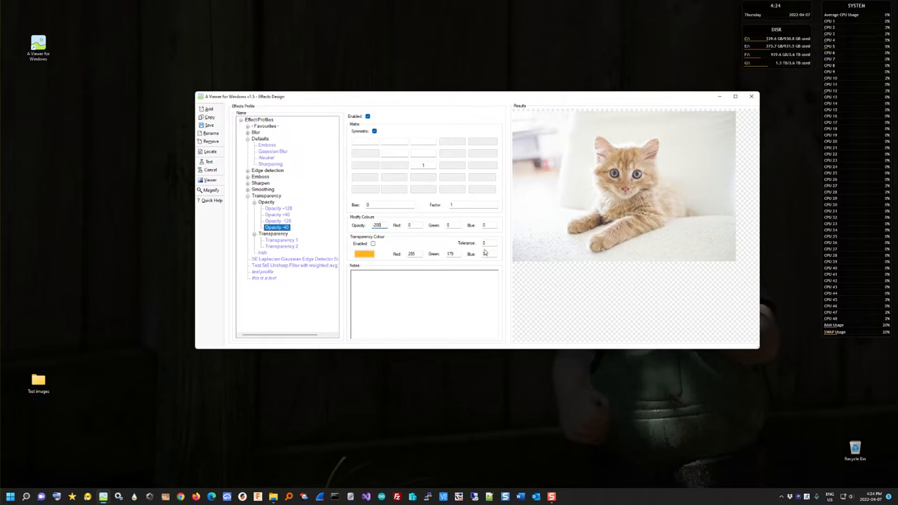
pyautogui.click(209, 163)
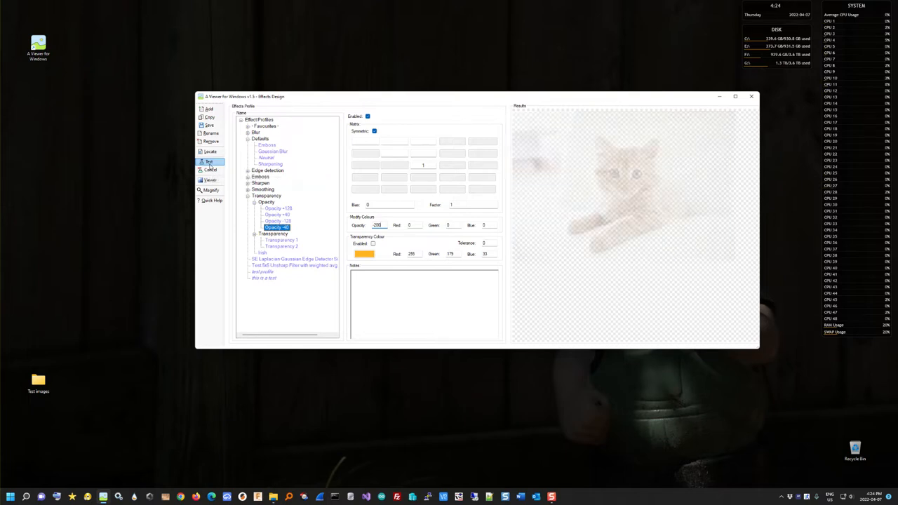
# Step: Set the Opacity -40 profile's opacity to -100, test it, and cancel the profile's pending changes
pyautogui.doubleClick(382, 224)
pyautogui.press('BackSpace')
pyautogui.write('-100')
pyautogui.click(216, 162)
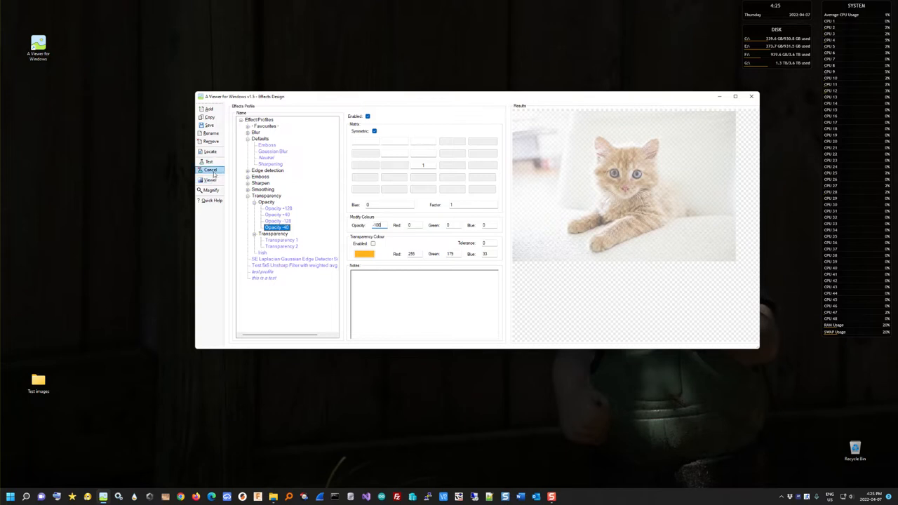
pyautogui.click(210, 170)
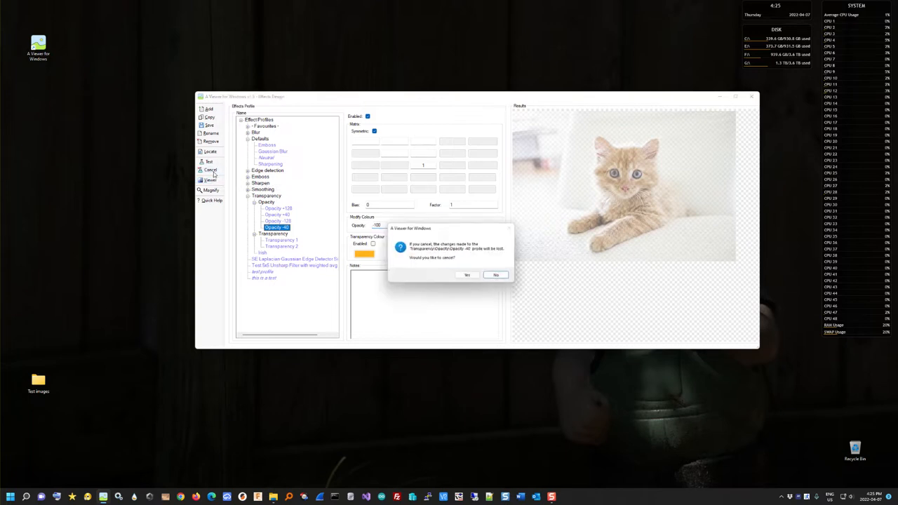
pyautogui.click(469, 276)
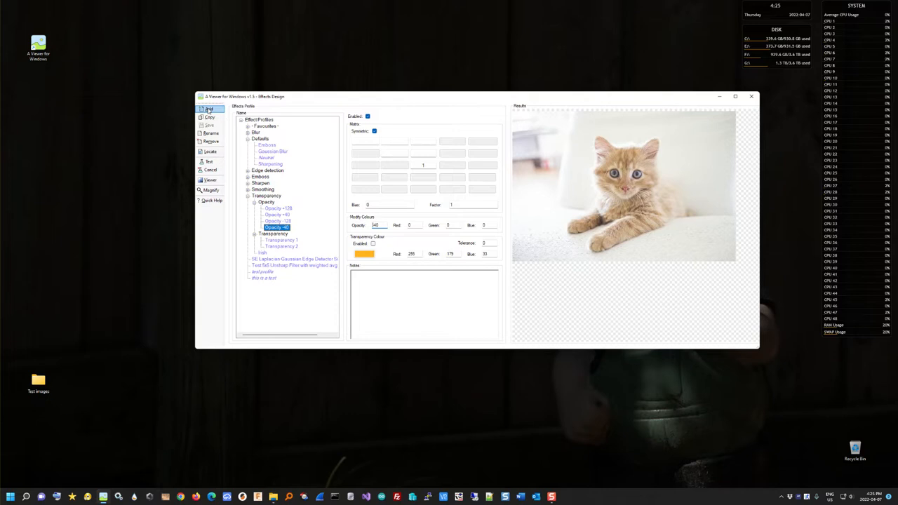
# Step: Add a new effect profile named "hello there", enable it and save it
pyautogui.click(209, 110)
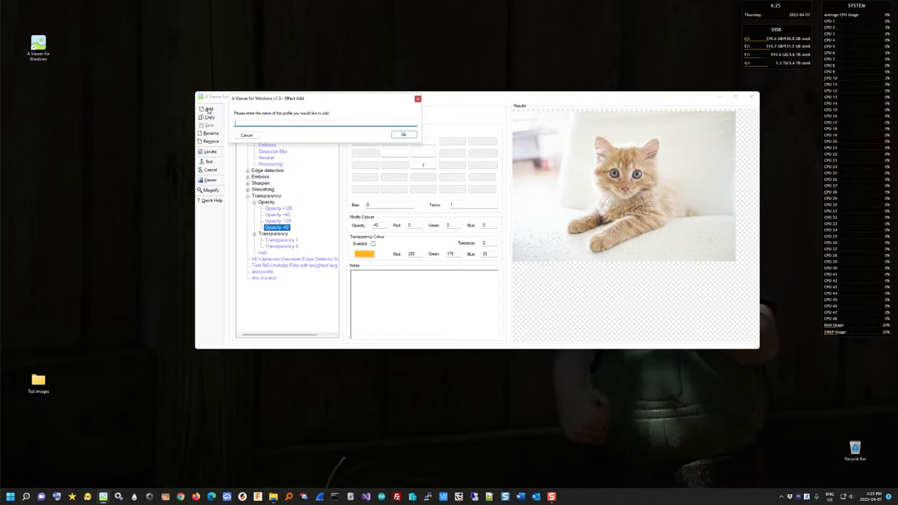
pyautogui.write('hello there')
pyautogui.click(412, 136)
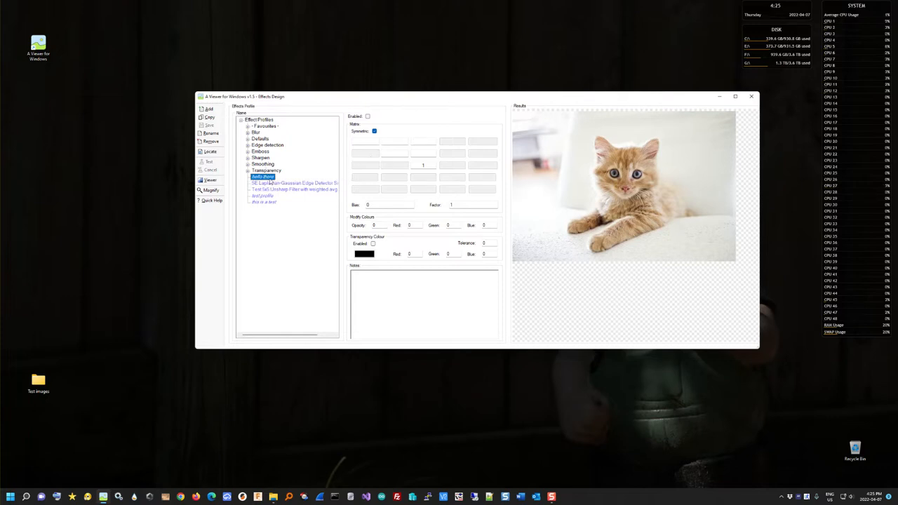
pyautogui.click(367, 116)
pyautogui.click(213, 125)
# Step: Copy the "hello there" profile under an altered name ending in "copy hhh"
pyautogui.click(209, 117)
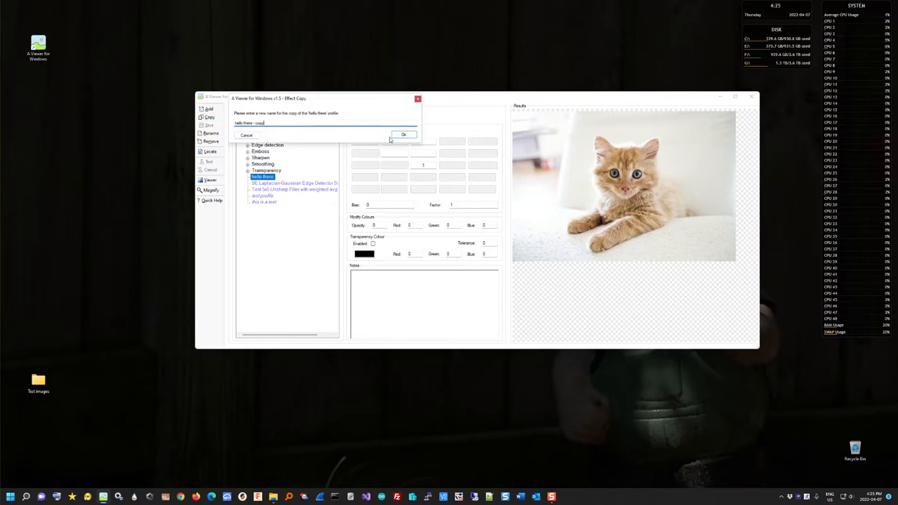
pyautogui.moveTo(265, 122); pyautogui.dragTo(254, 122)
pyautogui.click(253, 122)
pyautogui.write('hhh')
pyautogui.click(247, 122)
pyautogui.press('BackSpace')
pyautogui.press('BackSpace')
pyautogui.press('BackSpace')
pyautogui.press('BackSpace')
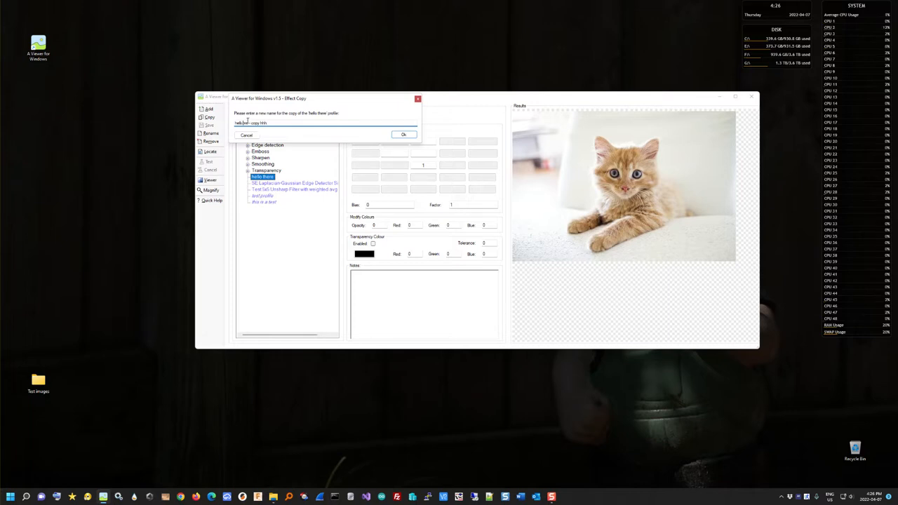
pyautogui.click(407, 137)
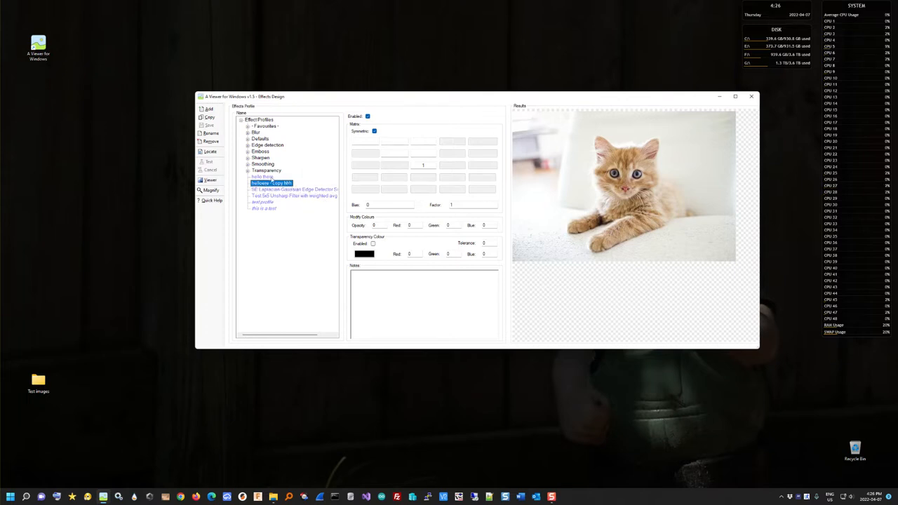
# Step: Remove the copied profile ending in "copy hhh" and select the "hello there" profile again
pyautogui.click(210, 141)
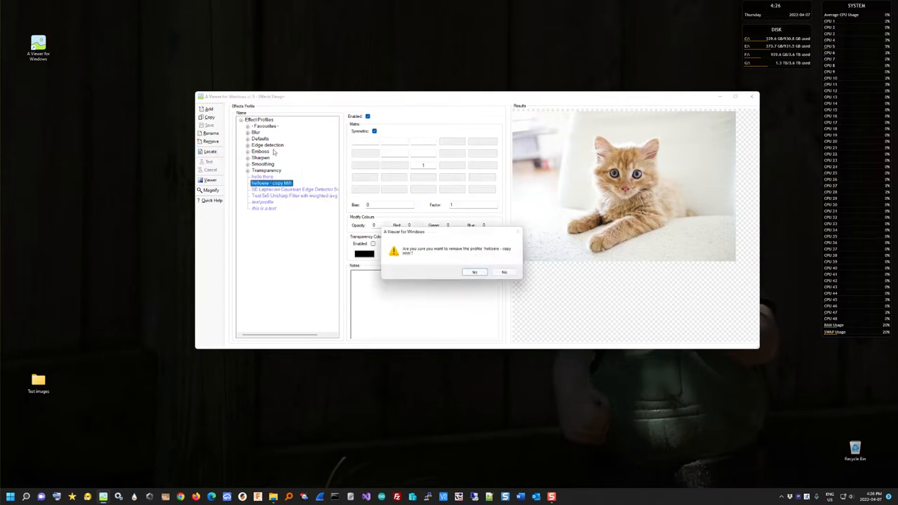
pyautogui.click(475, 272)
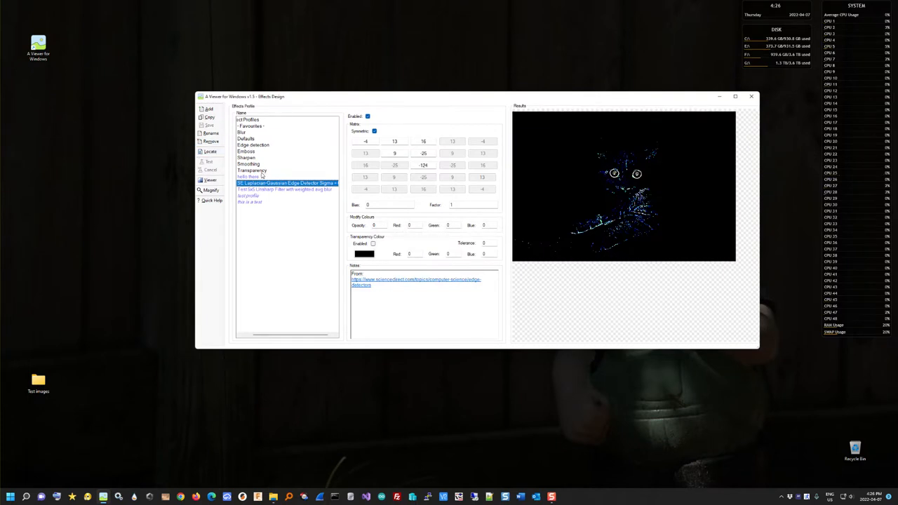
pyautogui.click(254, 177)
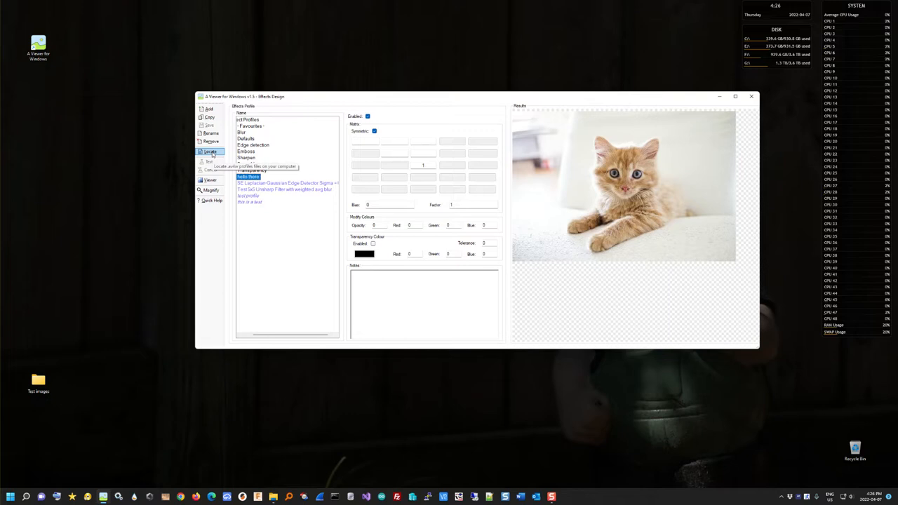
# Step: Compare the effect preview with the initial image placed below and beside it, and hide the initial image again
pyautogui.click(212, 181)
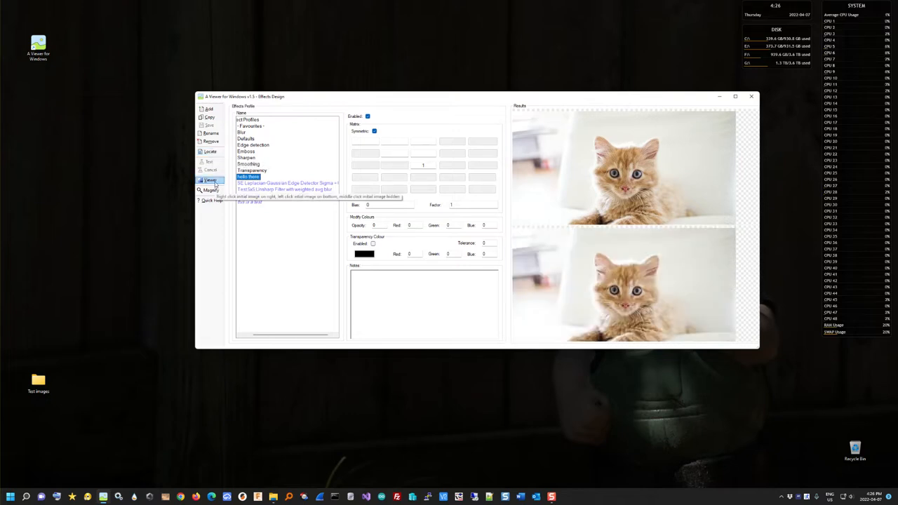
pyautogui.rightClick(216, 182)
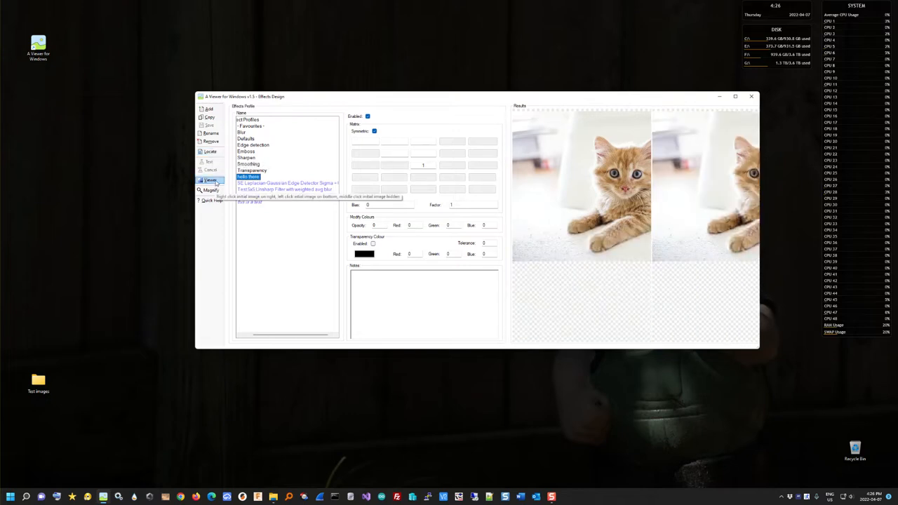
pyautogui.click(216, 182)
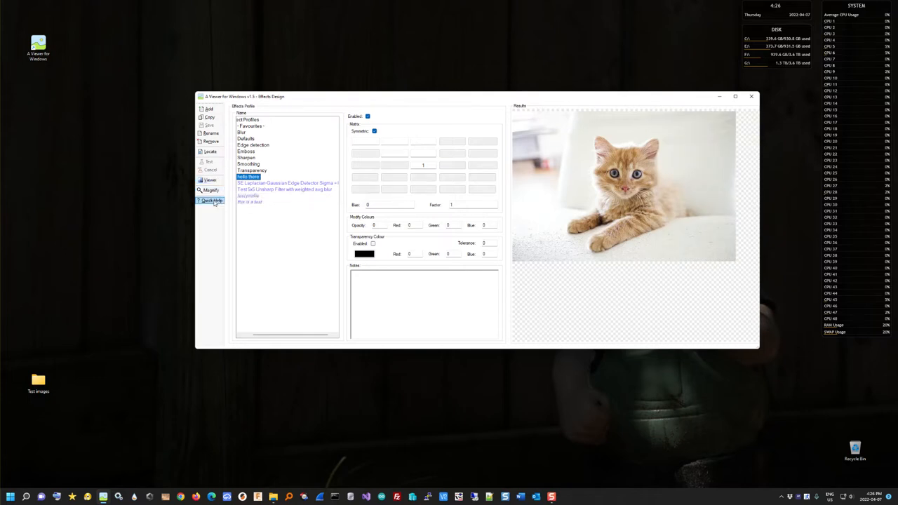
# Step: Locate the profile files on the computer, minimize the Effects designer and move the AV4W folder window into clear view
pyautogui.click(213, 153)
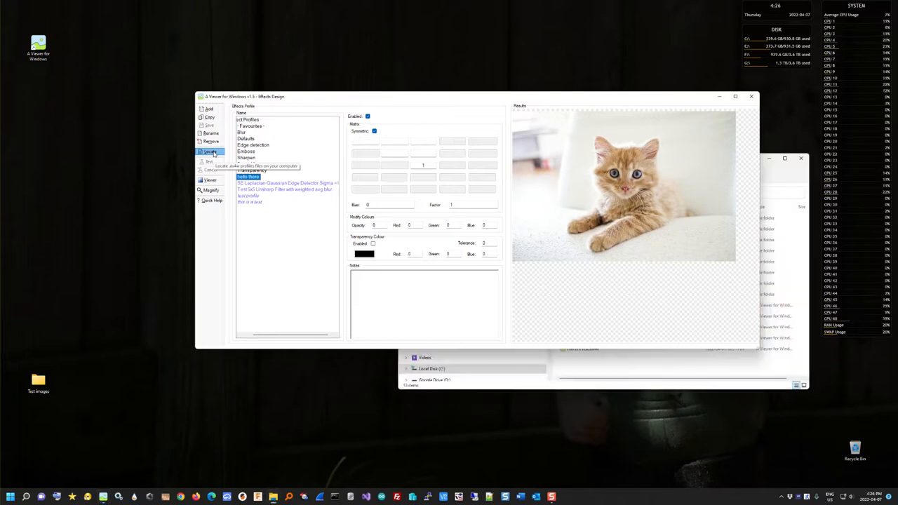
pyautogui.click(715, 96)
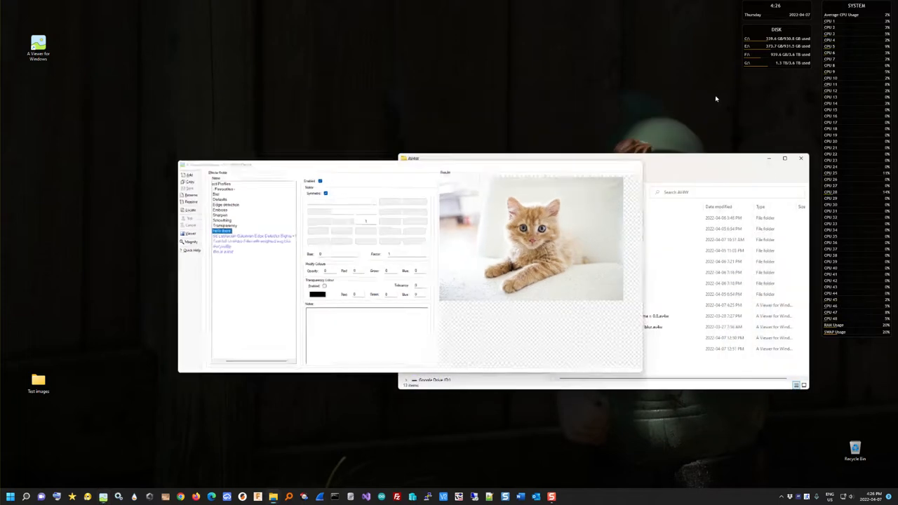
pyautogui.moveTo(611, 160); pyautogui.dragTo(488, 68)
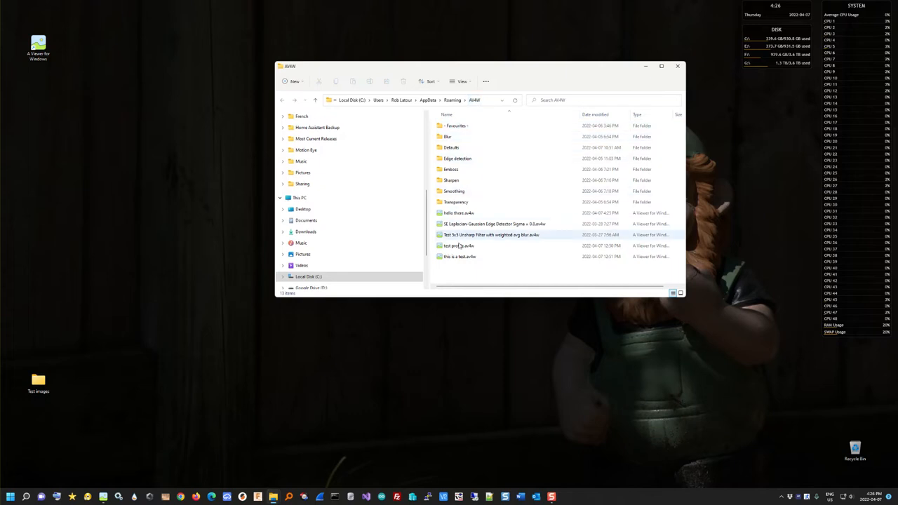
# Step: Examine the profile files in the Defaults and Smoothing folders and return to the AV4W folder
pyautogui.doubleClick(452, 148)
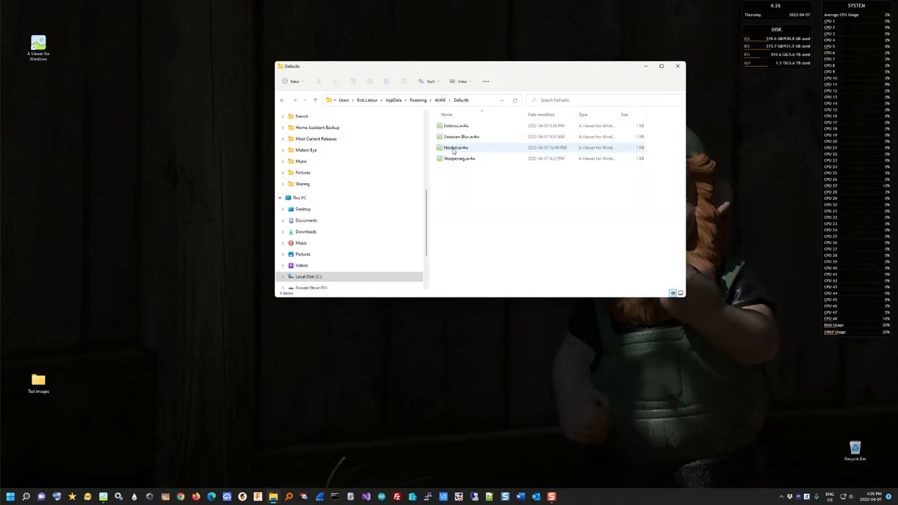
pyautogui.click(441, 101)
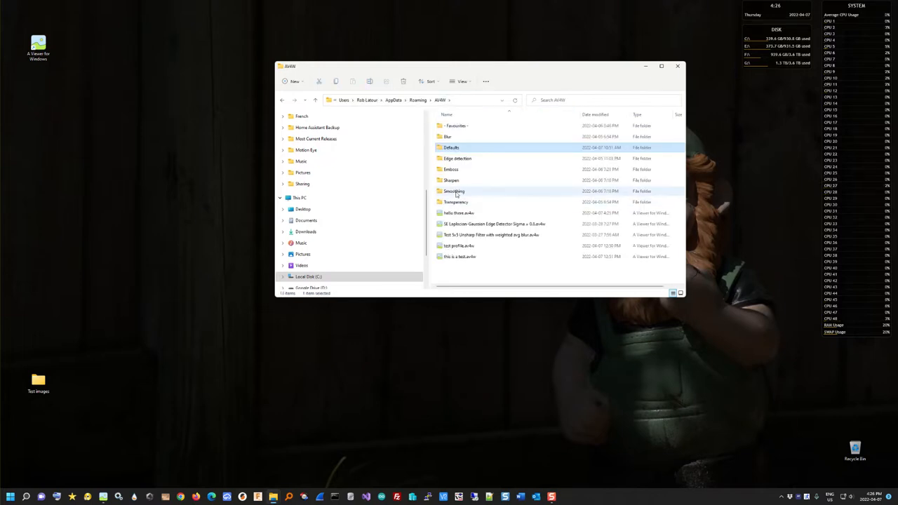
pyautogui.doubleClick(456, 191)
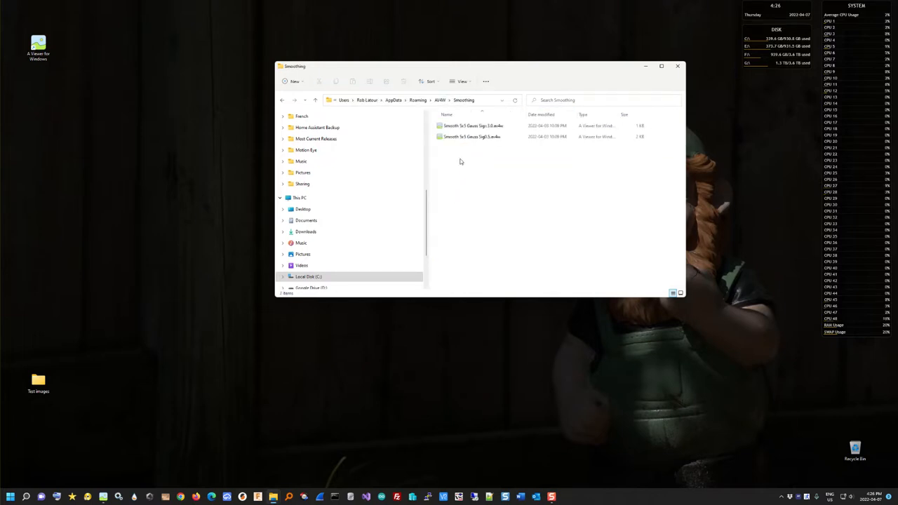
pyautogui.click(455, 137)
pyautogui.rightClick(456, 139)
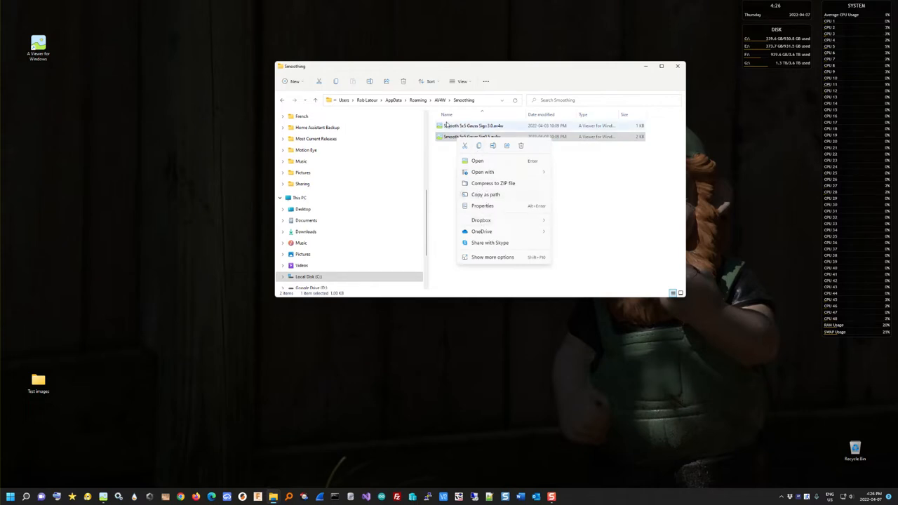
pyautogui.click(441, 102)
pyautogui.click(441, 102)
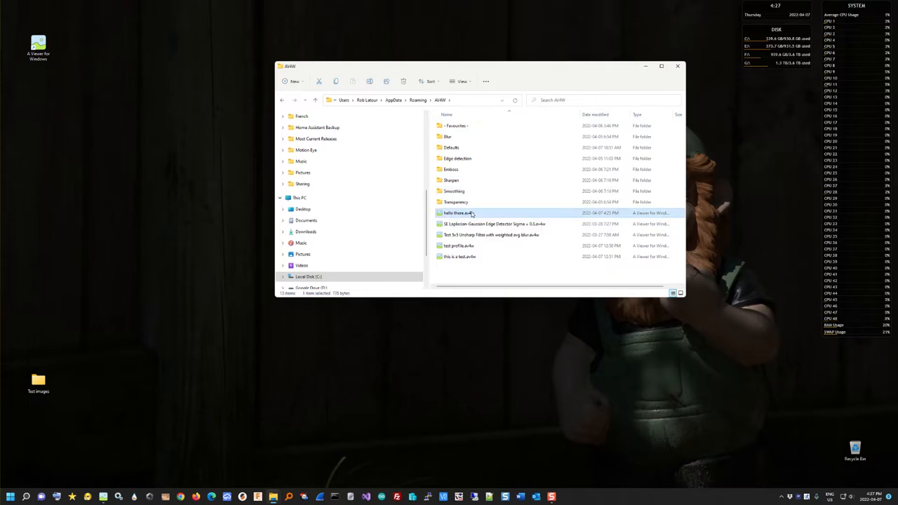
# Step: Copy the file hello there.av4w to the desktop and place its icon below the A Viewer for Windows shortcut
pyautogui.rightClick(471, 213)
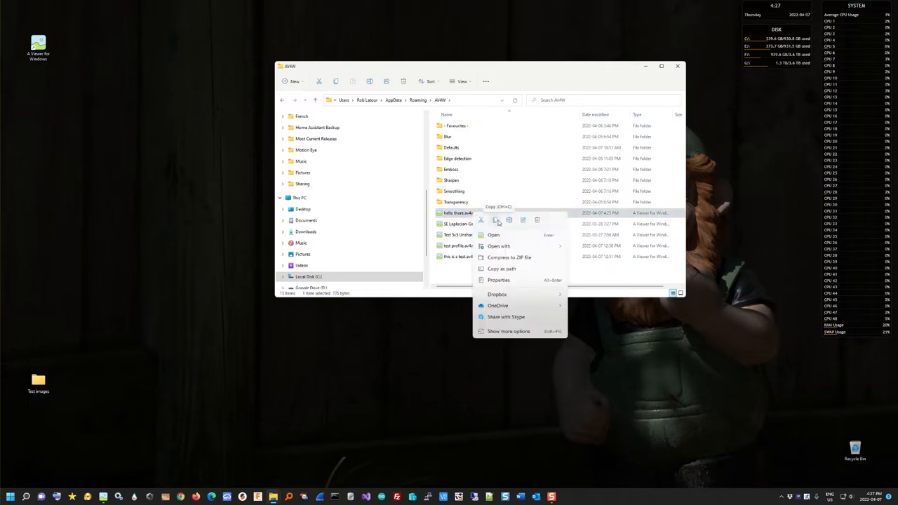
pyautogui.click(496, 221)
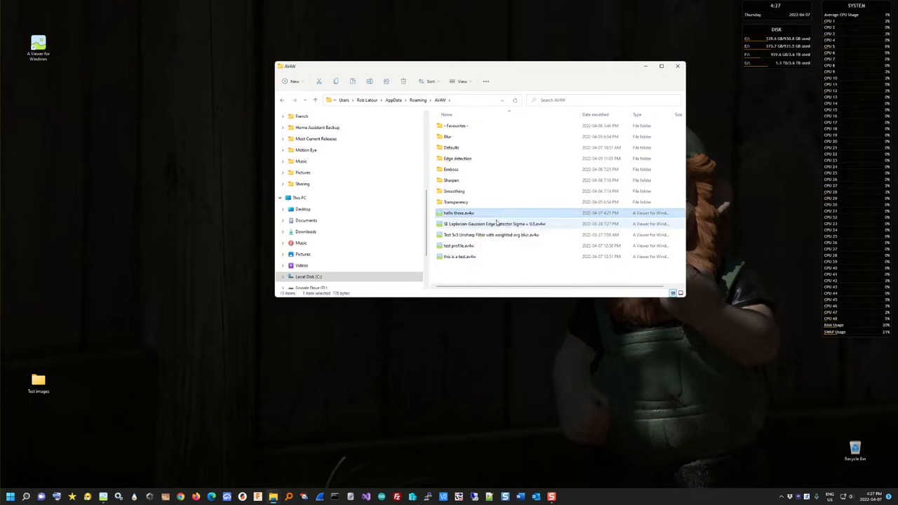
pyautogui.rightClick(101, 129)
pyautogui.click(110, 137)
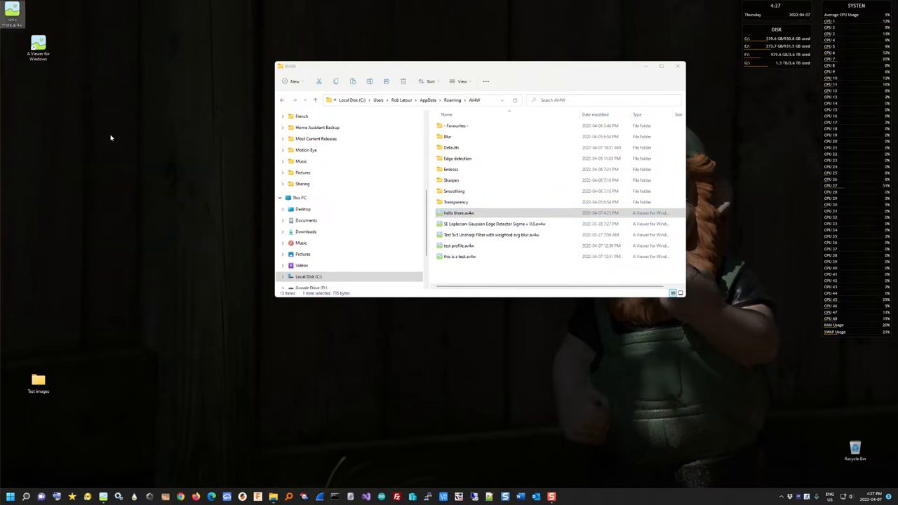
pyautogui.moveTo(18, 19); pyautogui.dragTo(95, 147)
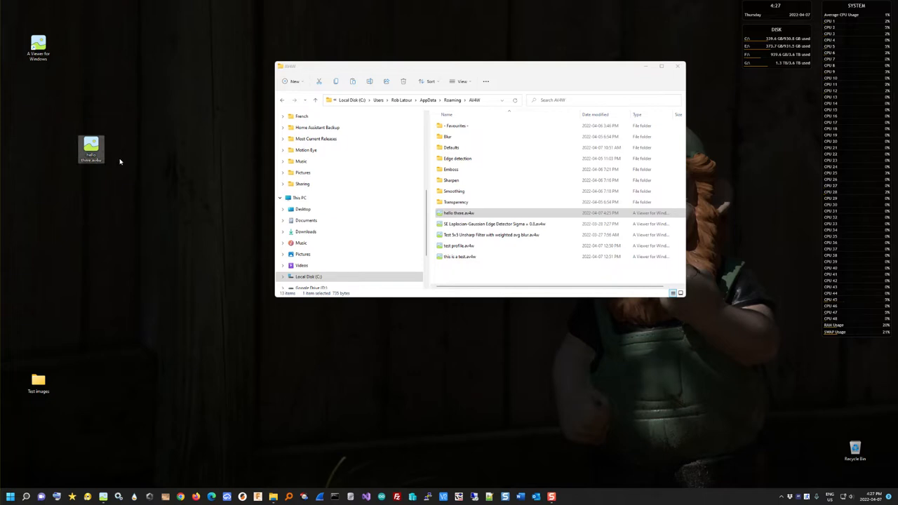
# Step: Close the AV4W folder, switch back to the Effects designer and remove the "hello there" profile
pyautogui.click(677, 66)
pyautogui.click(103, 497)
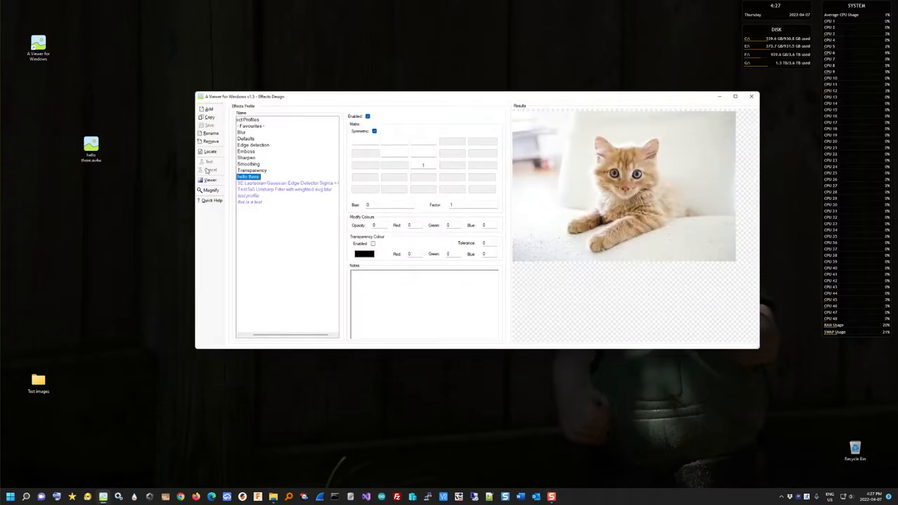
pyautogui.click(210, 141)
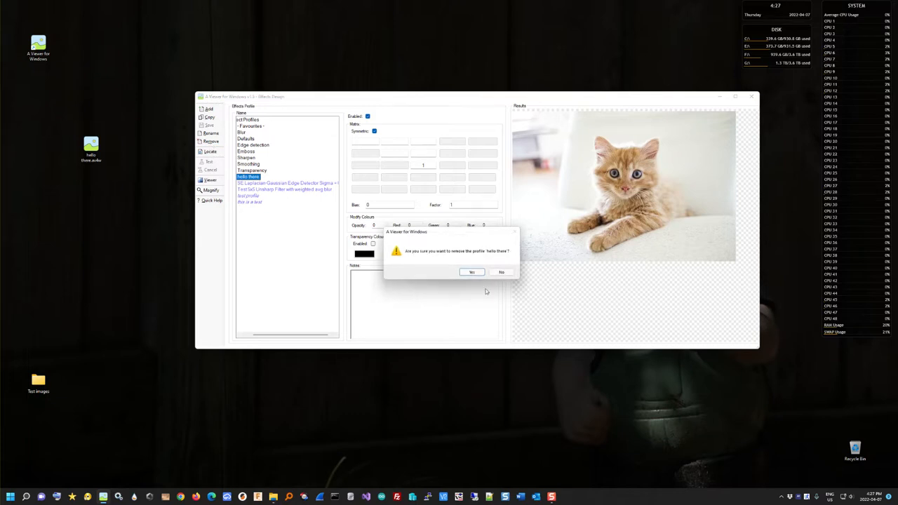
pyautogui.click(472, 272)
# Step: Display the "test profile" effect in the Effects designer and shift the designer window clear of the desktop icons
pyautogui.moveTo(342, 100)
pyautogui.mouseDown()
pyautogui.moveTo(391, 95)
pyautogui.moveTo(337, 97)
pyautogui.mouseUp()
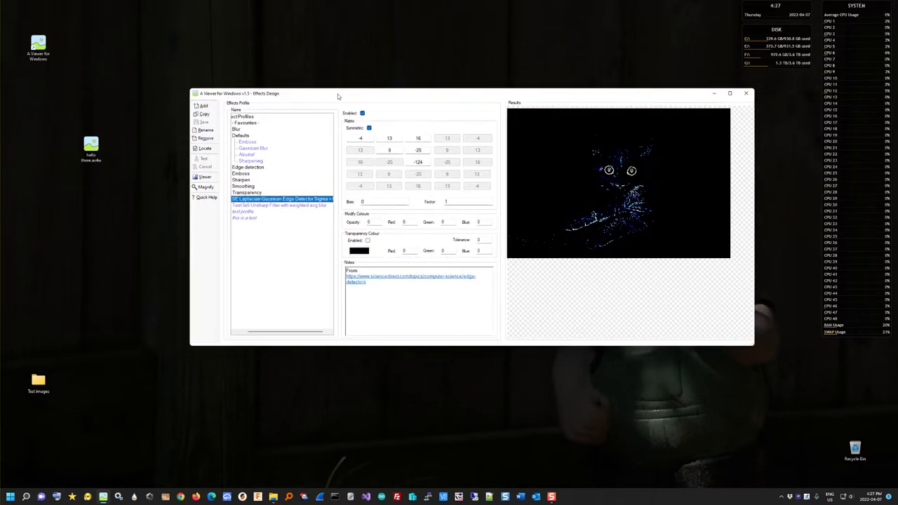
pyautogui.click(252, 211)
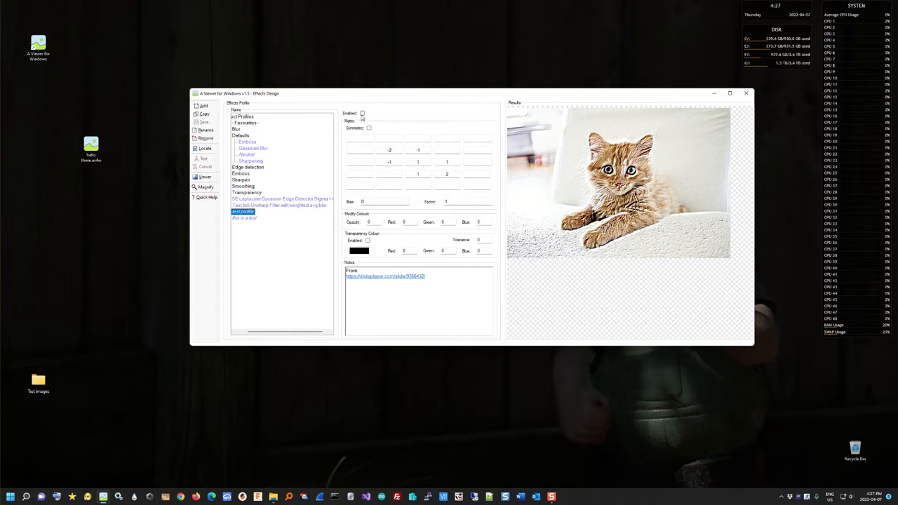
pyautogui.moveTo(365, 99); pyautogui.dragTo(379, 91)
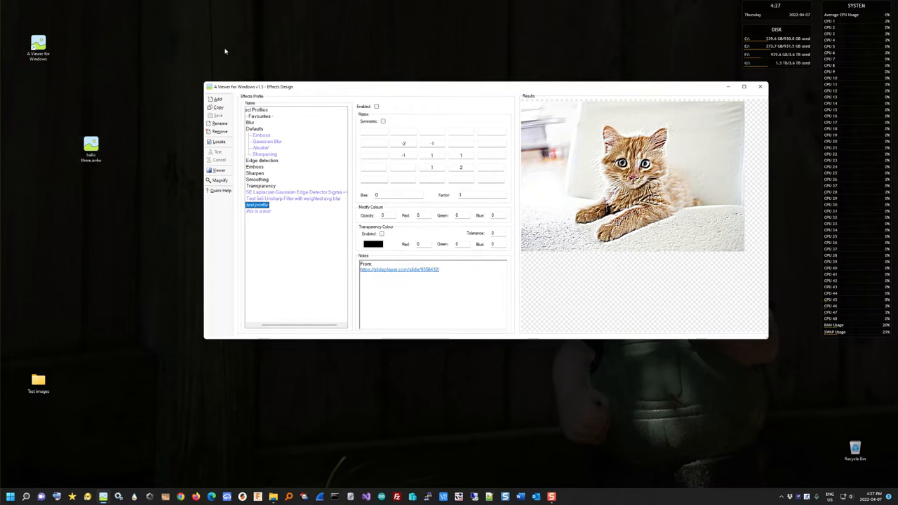
# Step: Open the desktop file hello there.av4w in Notepad++, examine its XML contents and close the editor
pyautogui.click(98, 128)
pyautogui.moveTo(96, 145)
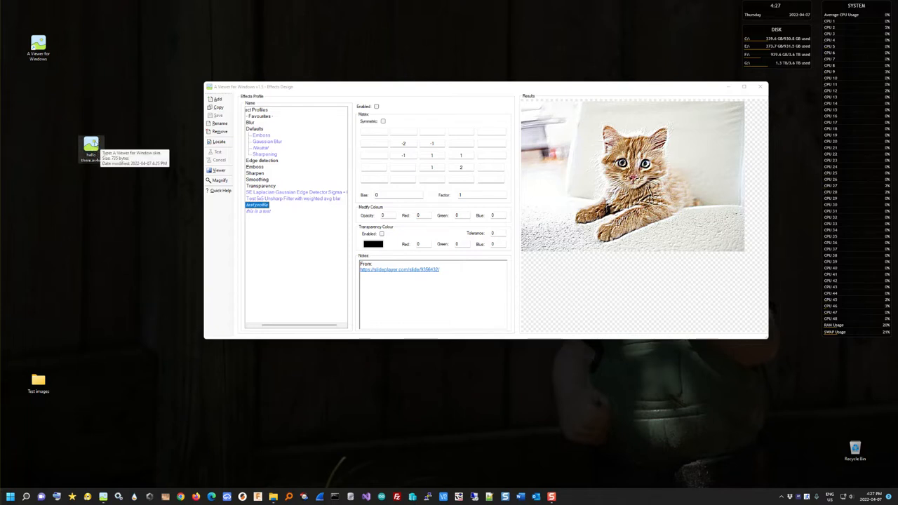
pyautogui.rightClick(87, 145)
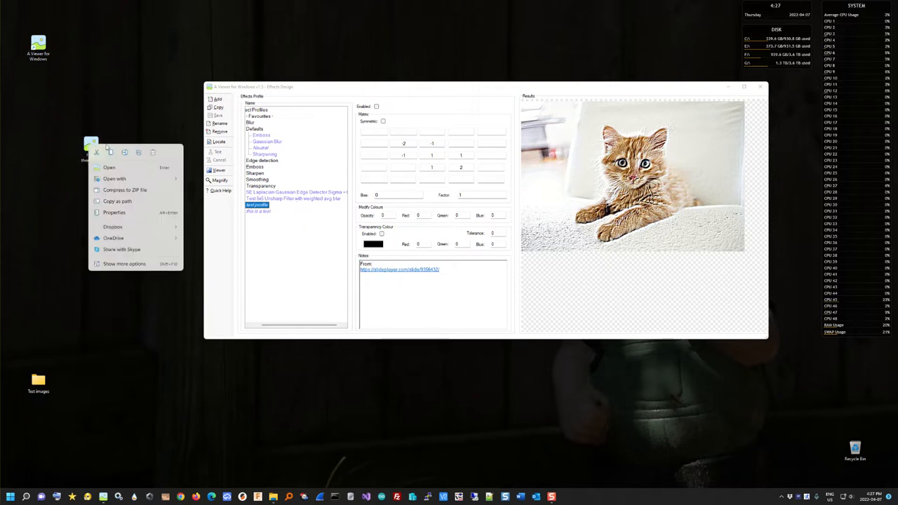
pyautogui.moveTo(110, 180)
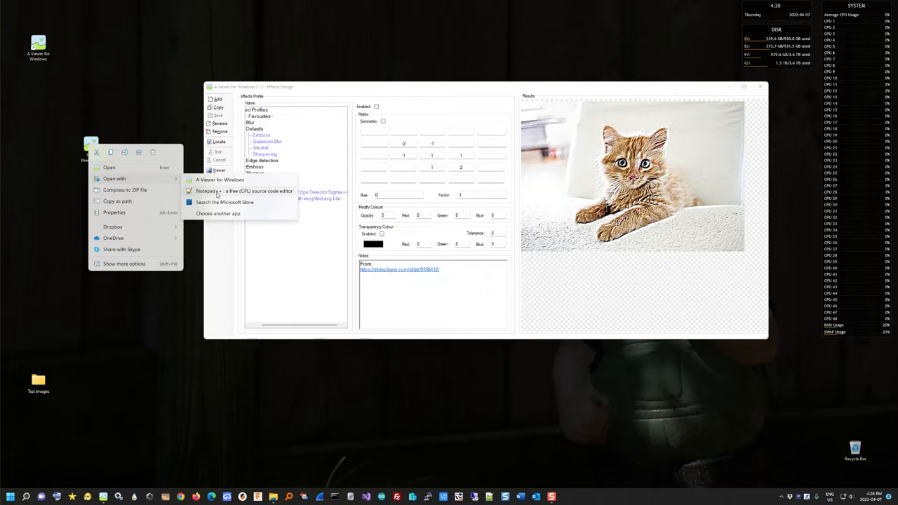
pyautogui.click(217, 192)
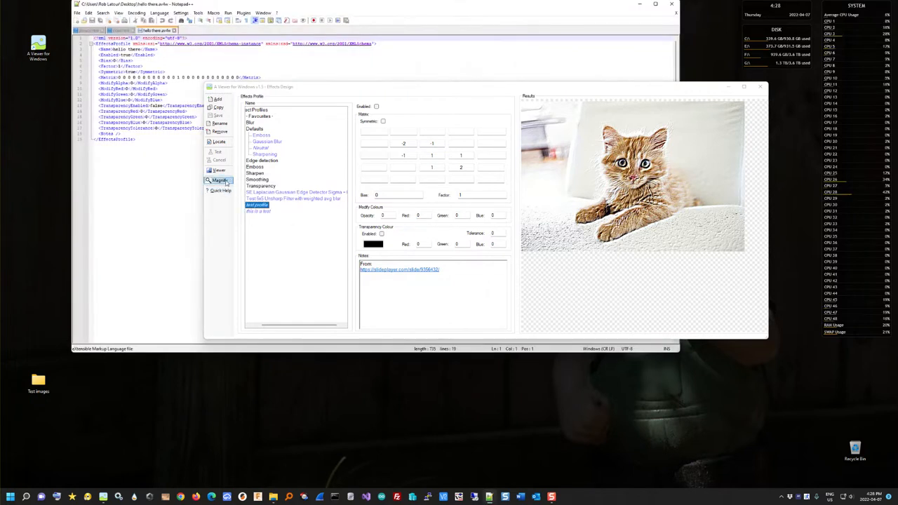
pyautogui.moveTo(337, 90); pyautogui.dragTo(270, 204)
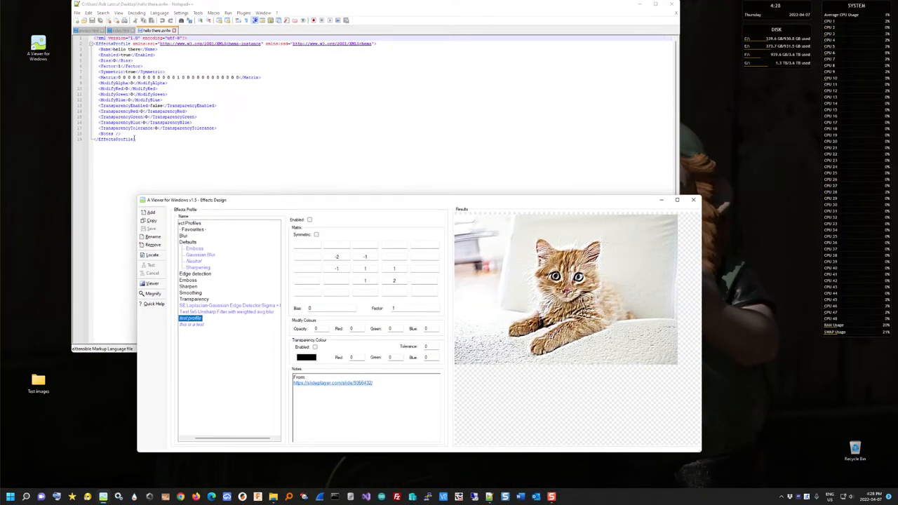
pyautogui.click(671, 5)
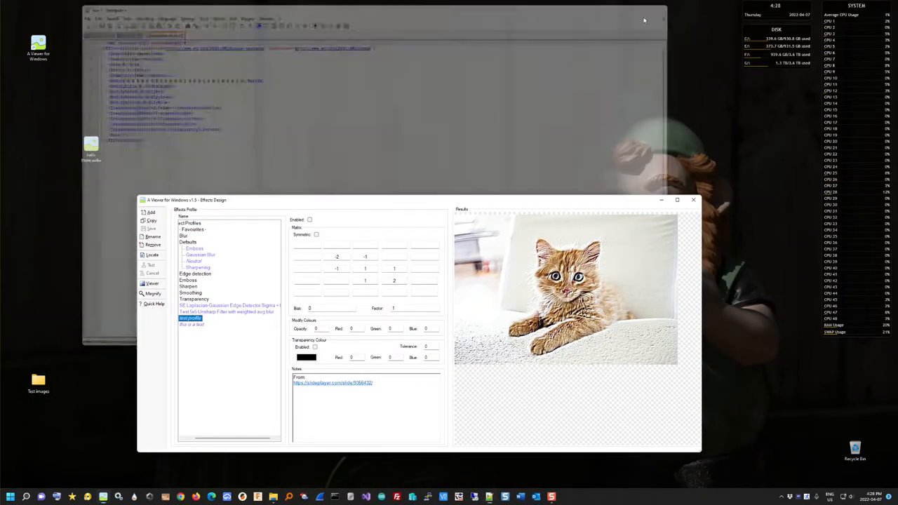
# Step: Reposition the Effects designer and import the "hello there" profile by opening hello there.av4w from the desktop
pyautogui.moveTo(416, 201); pyautogui.dragTo(460, 84)
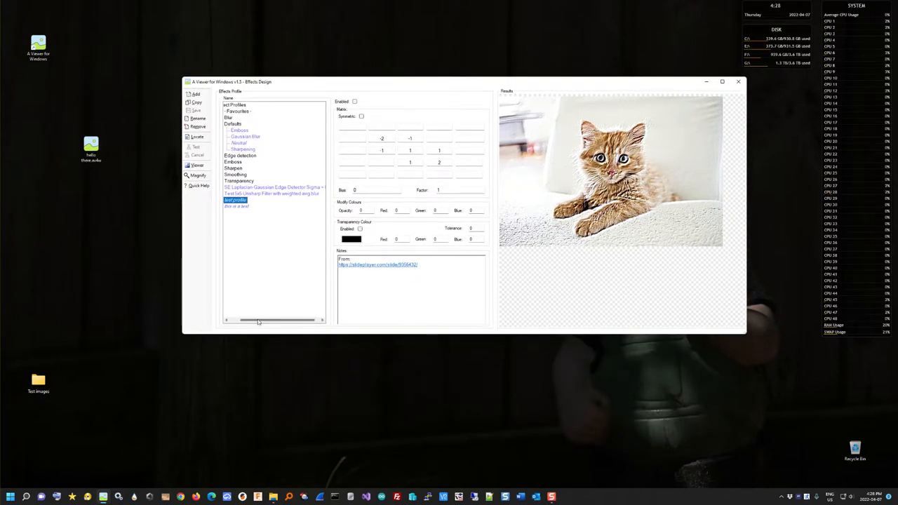
pyautogui.moveTo(258, 321); pyautogui.dragTo(242, 320)
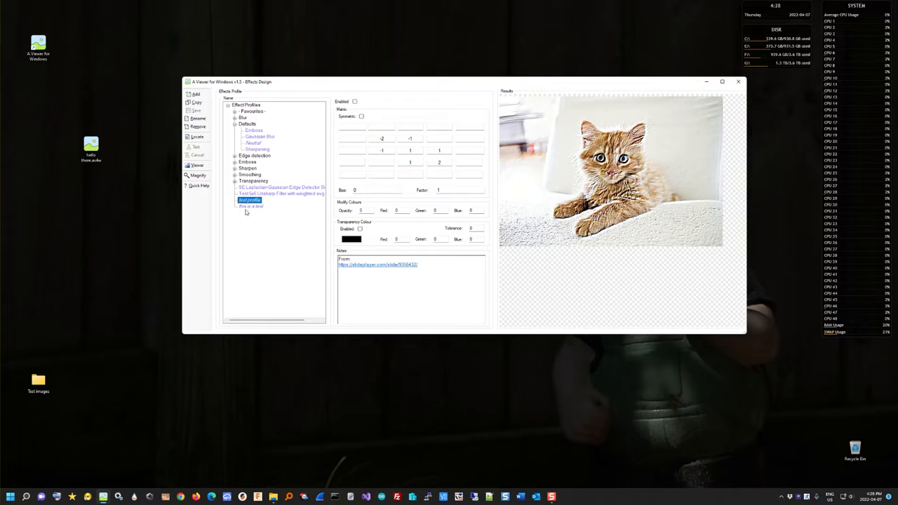
pyautogui.doubleClick(91, 145)
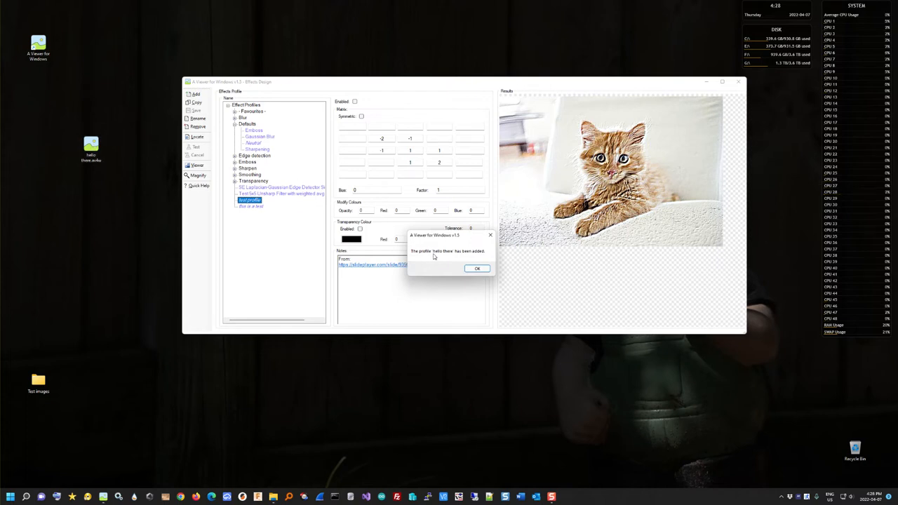
pyautogui.click(475, 268)
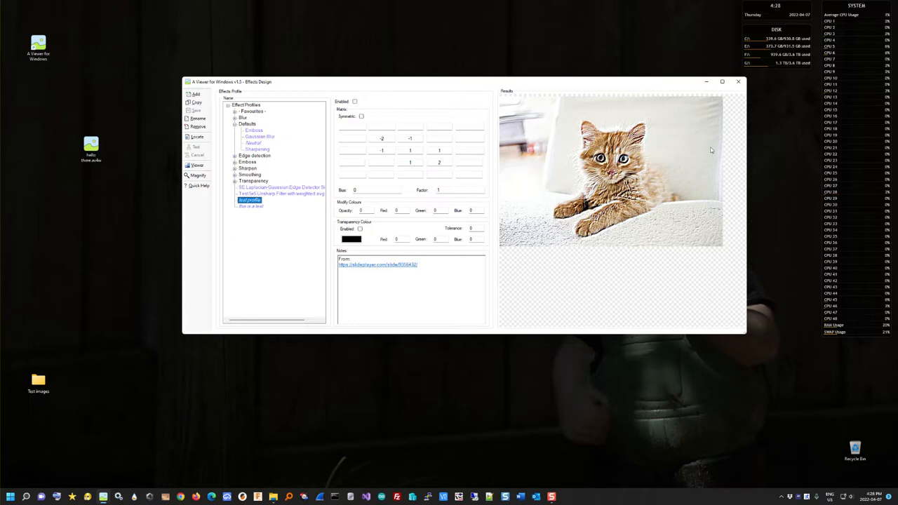
# Step: Close and reopen kitten.jpg in the viewer, and select the "hello there" profile in the Effects designer
pyautogui.click(739, 83)
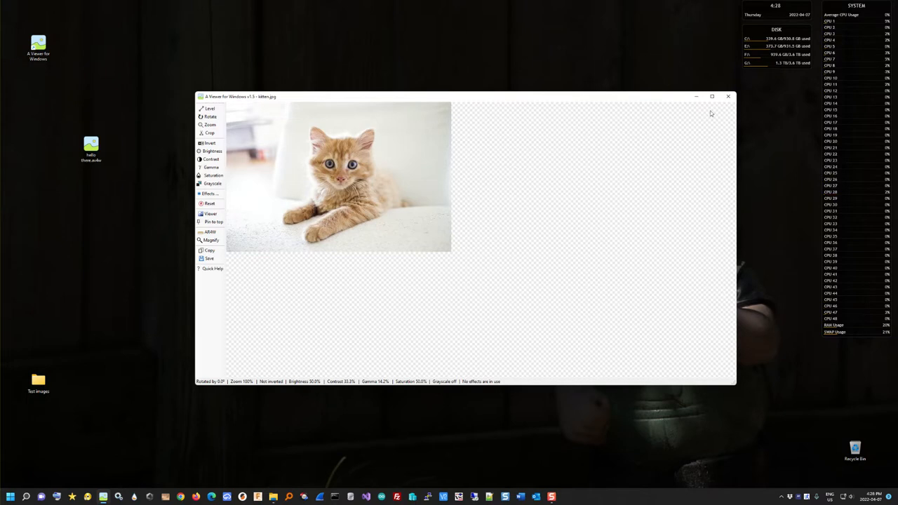
pyautogui.click(728, 96)
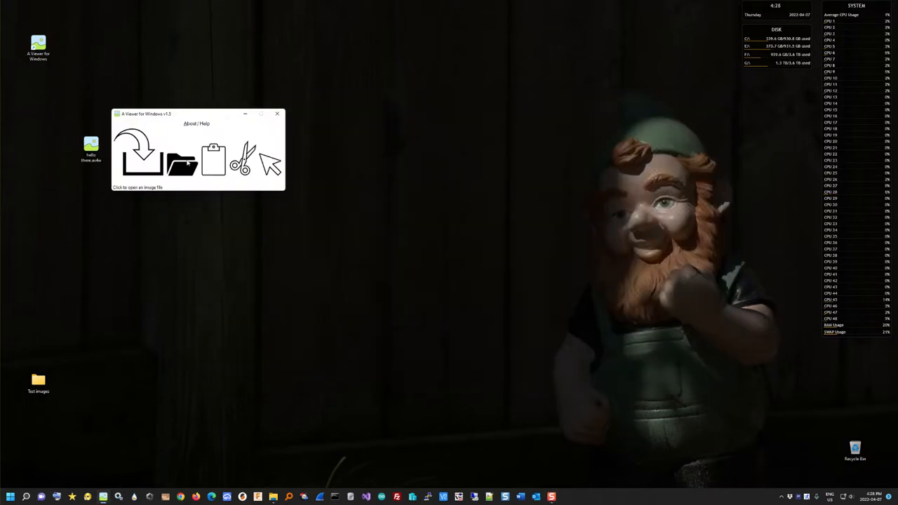
pyautogui.click(188, 162)
pyautogui.doubleClick(240, 187)
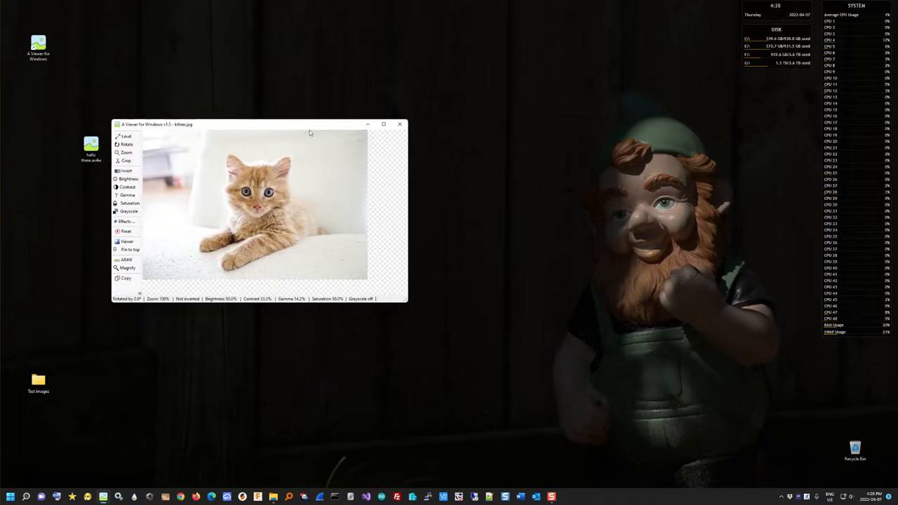
pyautogui.click(311, 193)
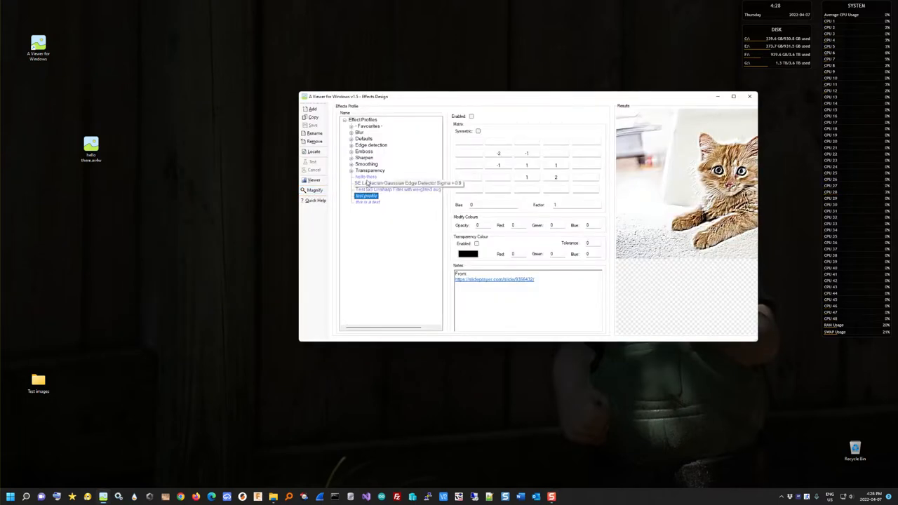
pyautogui.click(368, 178)
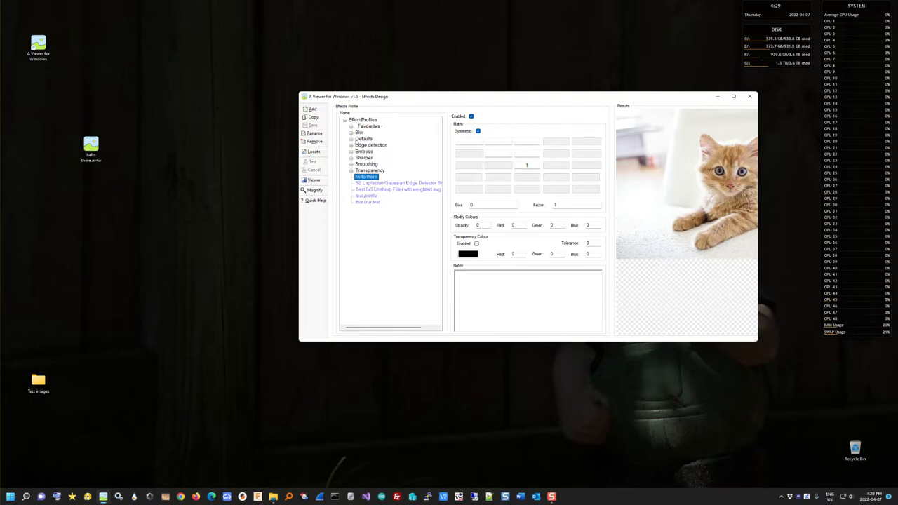
# Step: Examine the Favourites group in the profile list and its folder on the computer, and close the folder window
pyautogui.click(351, 127)
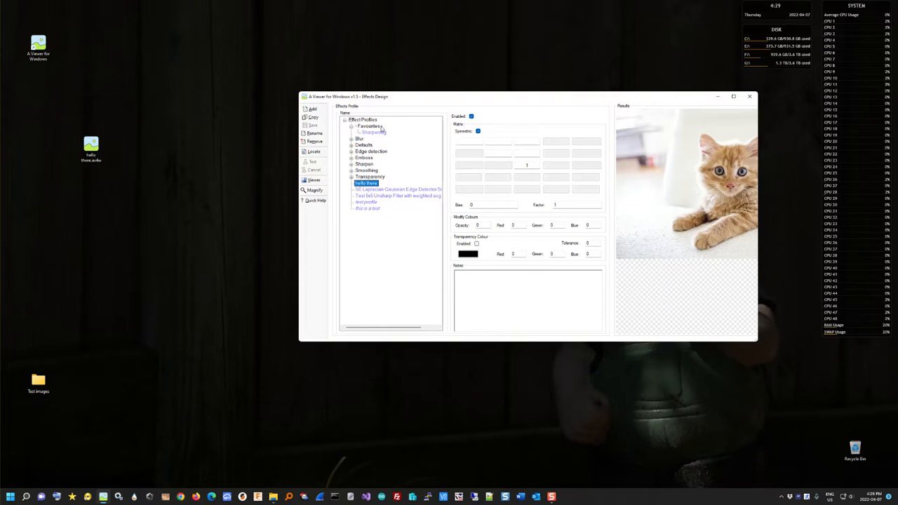
pyautogui.click(352, 128)
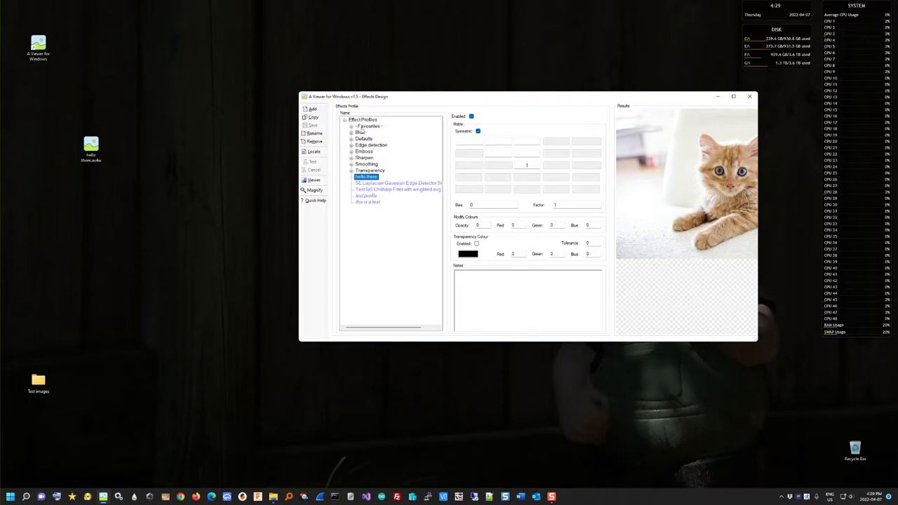
pyautogui.click(317, 152)
pyautogui.moveTo(342, 65); pyautogui.dragTo(106, 35)
pyautogui.doubleClick(218, 91)
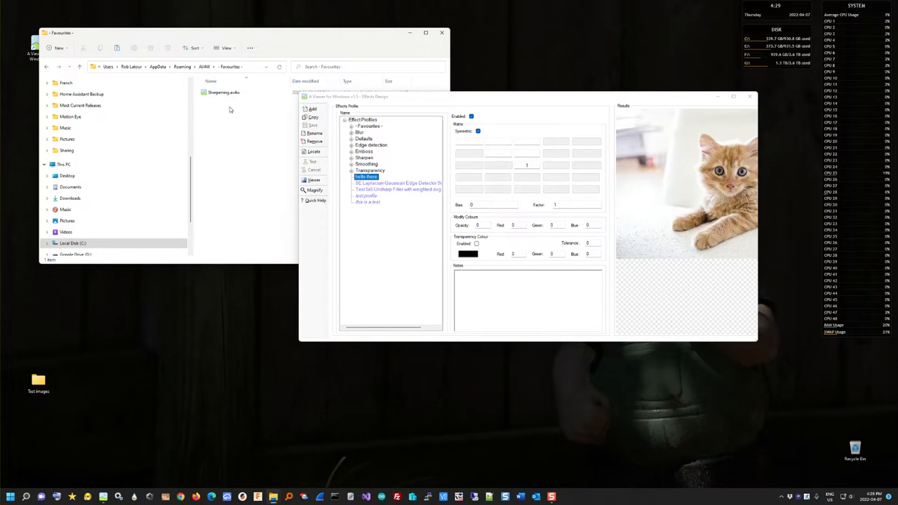
pyautogui.click(441, 32)
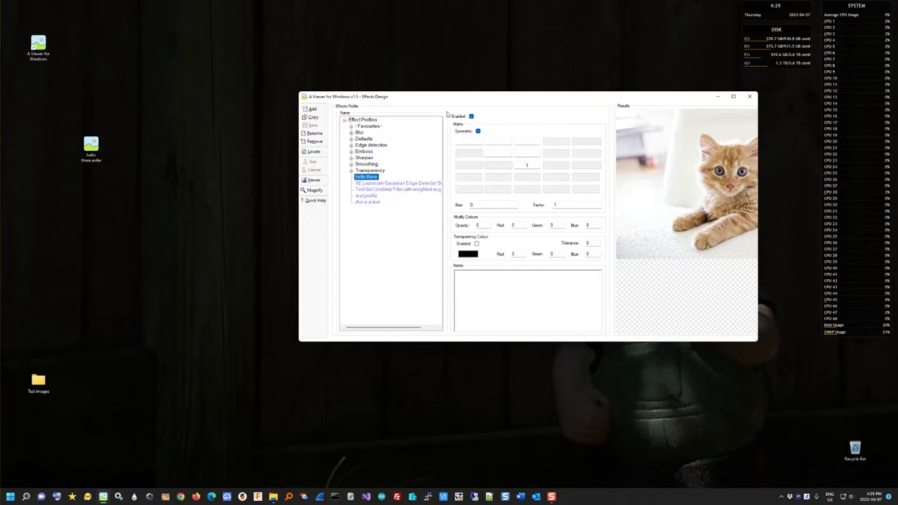
# Step: Close the Effects designer and kitten.jpg, open businessman.jpg and move its viewer window to the middle of the desktop
pyautogui.moveTo(449, 99); pyautogui.dragTo(360, 93)
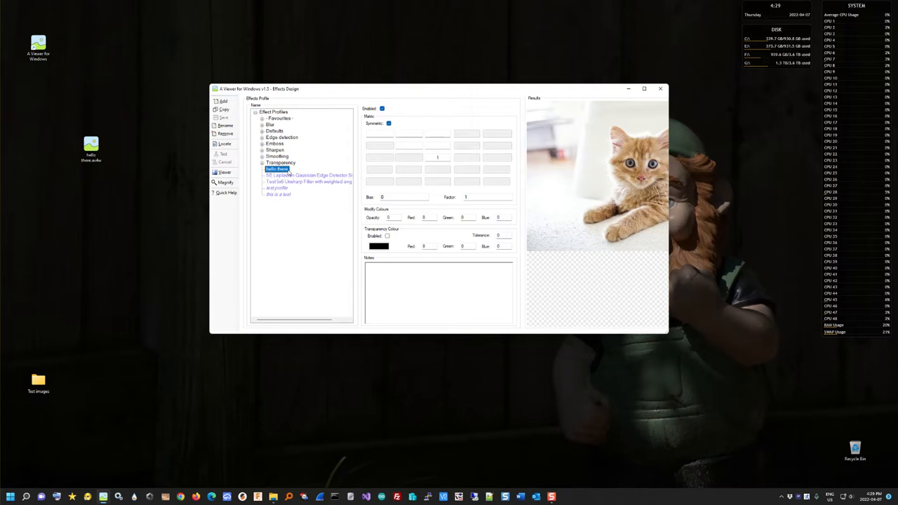
pyautogui.click(660, 88)
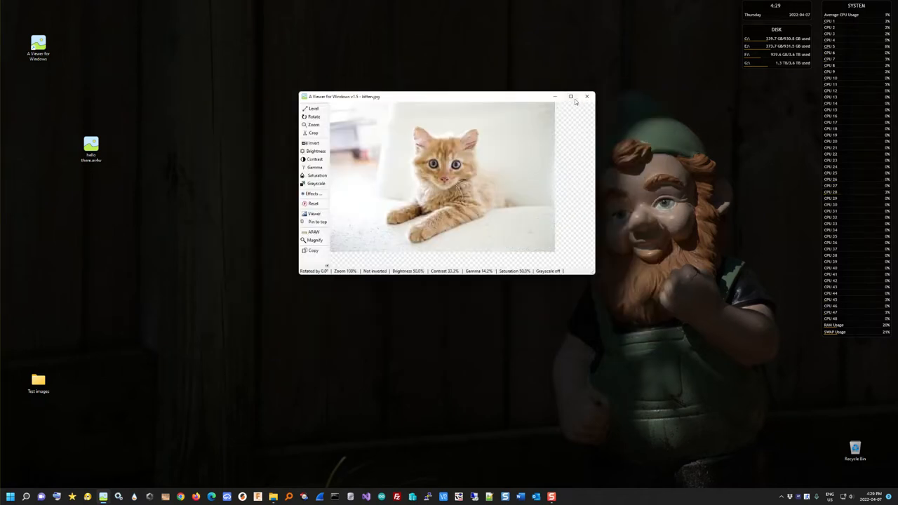
pyautogui.click(583, 99)
pyautogui.click(186, 166)
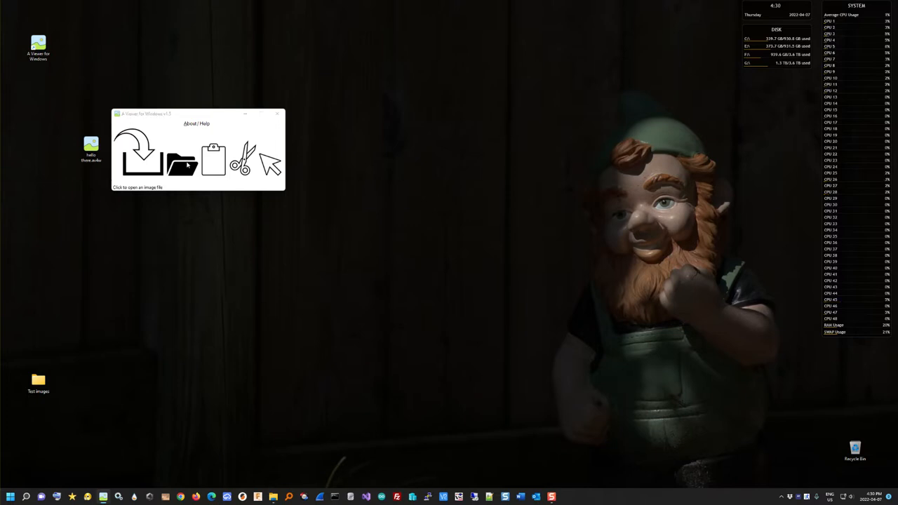
pyautogui.doubleClick(206, 186)
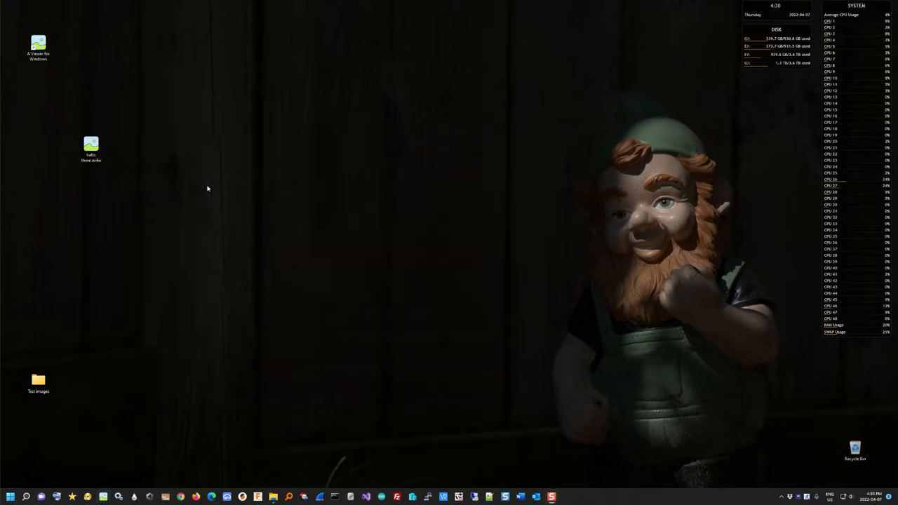
pyautogui.moveTo(320, 135); pyautogui.dragTo(486, 84)
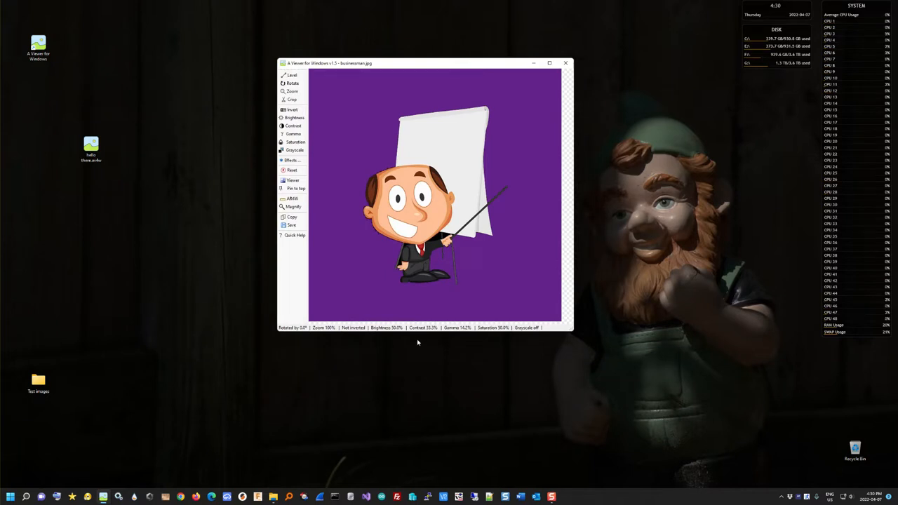
# Step: Open the Effects designer for businessman.jpg and add a new profile named "another test"
pyautogui.click(286, 160)
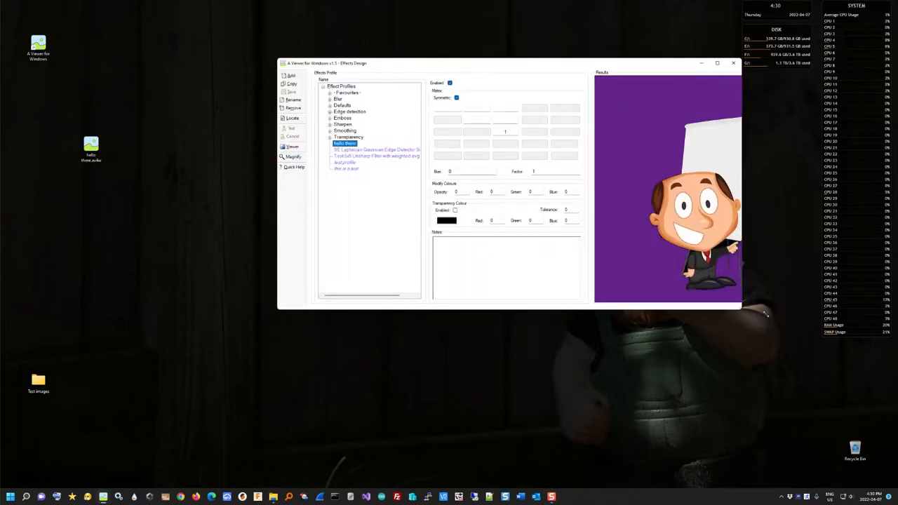
pyautogui.moveTo(516, 67); pyautogui.dragTo(447, 71)
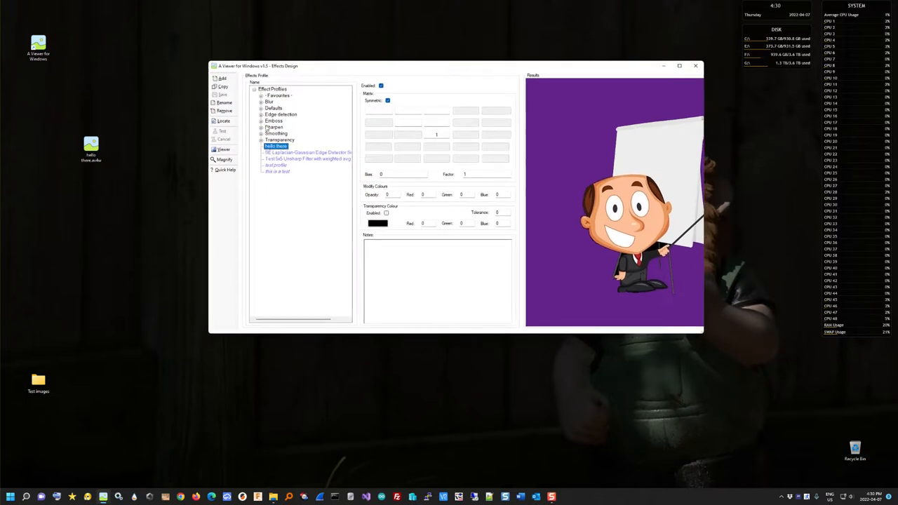
pyautogui.click(219, 78)
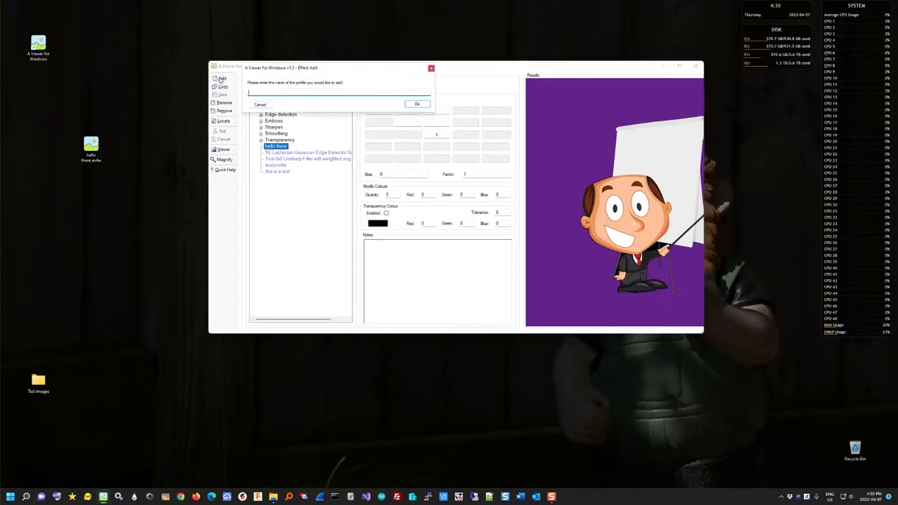
pyautogui.write('ans')
pyautogui.press('Return')
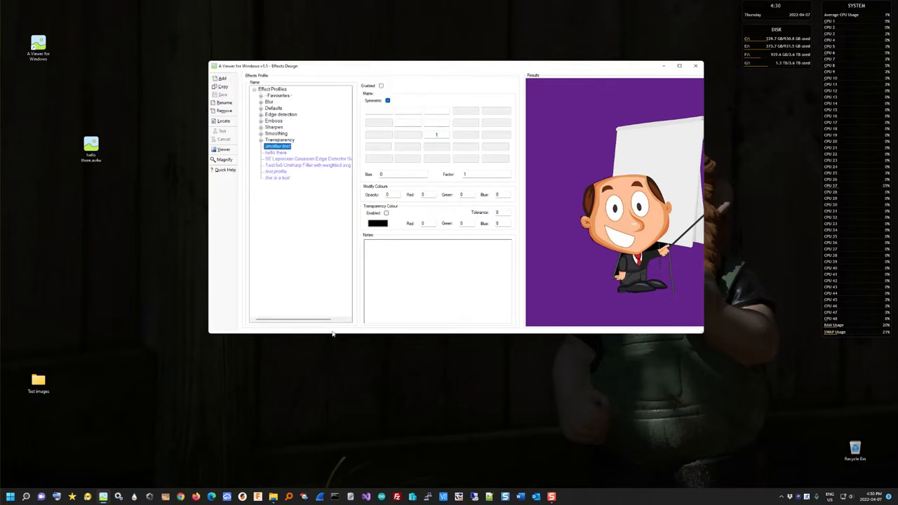
# Step: Enable the "another test" profile and enlarge the designer window so that the whole result image fits
pyautogui.click(382, 85)
pyautogui.moveTo(556, 68); pyautogui.dragTo(446, 53)
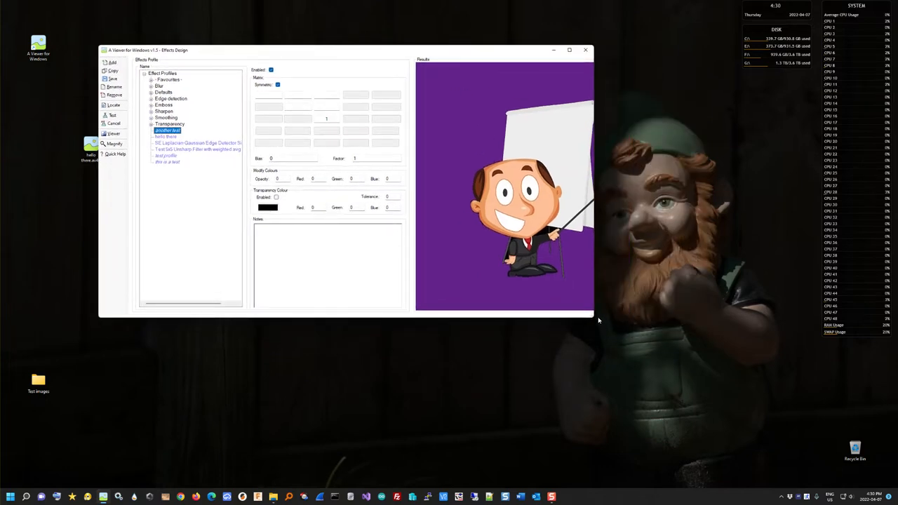
pyautogui.moveTo(598, 320); pyautogui.dragTo(727, 338)
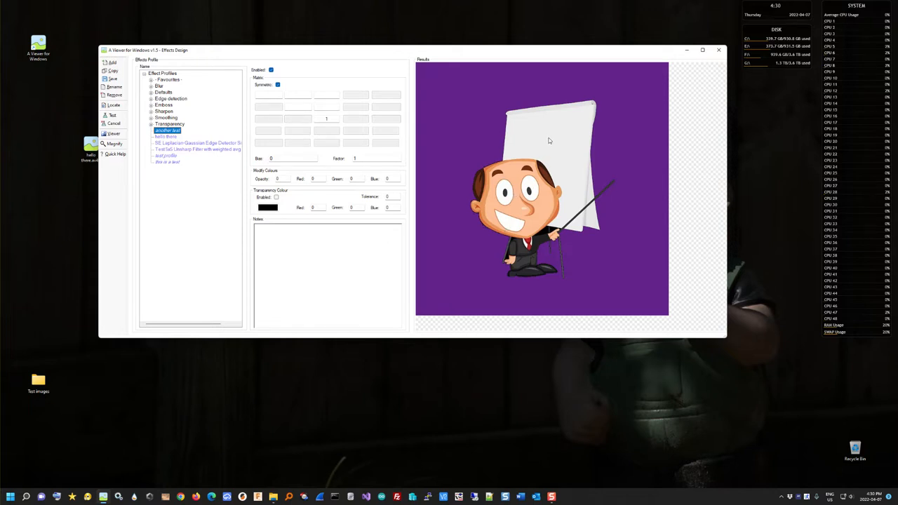
# Step: Enable the transparency colour and pick the flip chart's light grey (237, 237, 237) from the result image
pyautogui.click(276, 198)
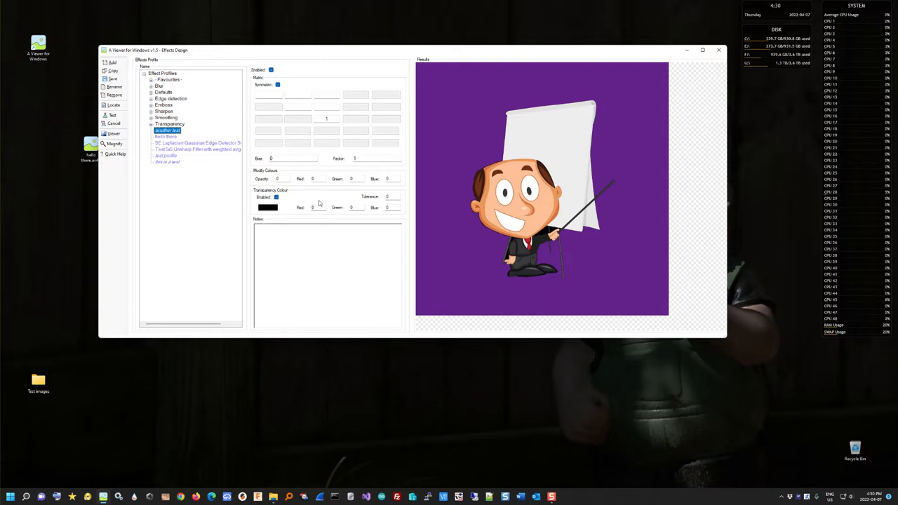
pyautogui.click(264, 208)
pyautogui.click(541, 142)
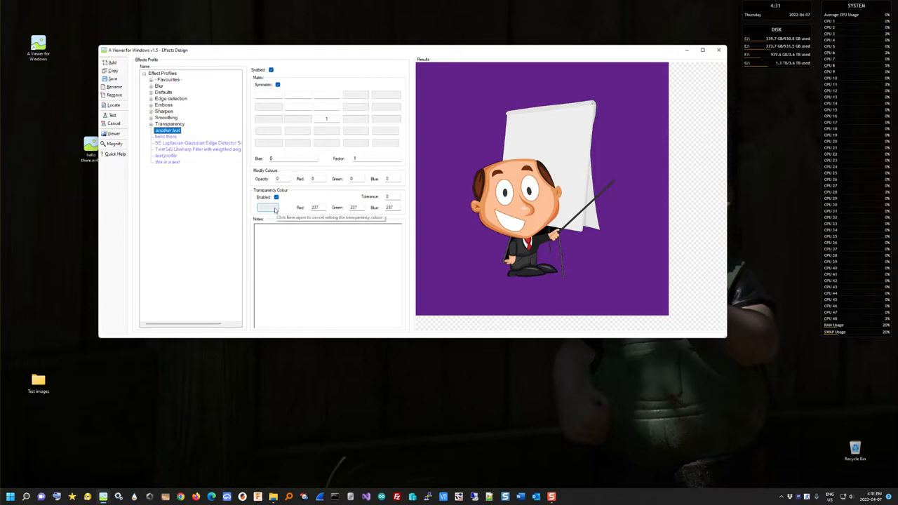
# Step: Set the transparency colour tolerance to 5 and test the profile on the result image
pyautogui.click(116, 116)
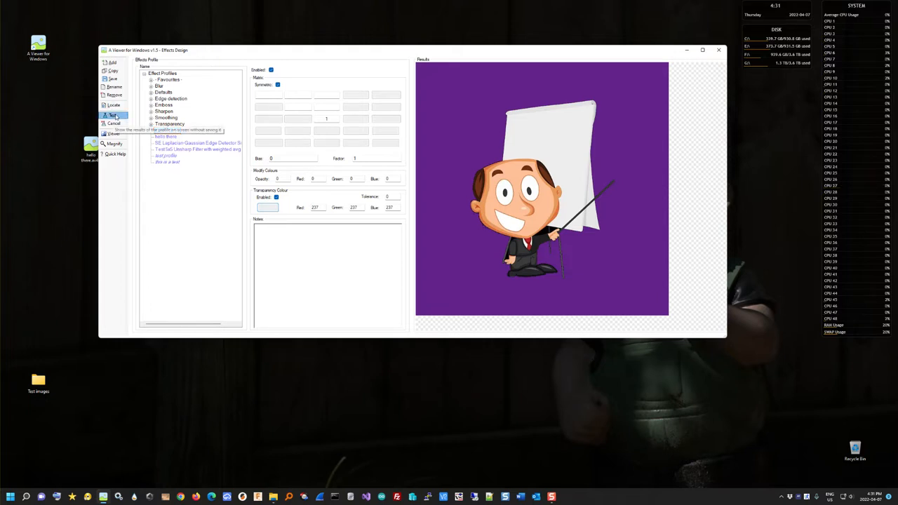
pyautogui.click(388, 196)
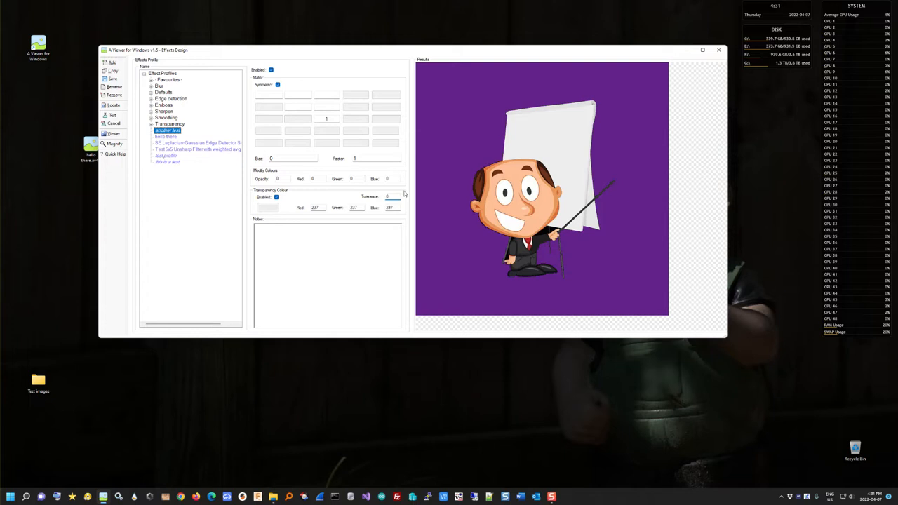
pyautogui.write('5')
pyautogui.click(112, 116)
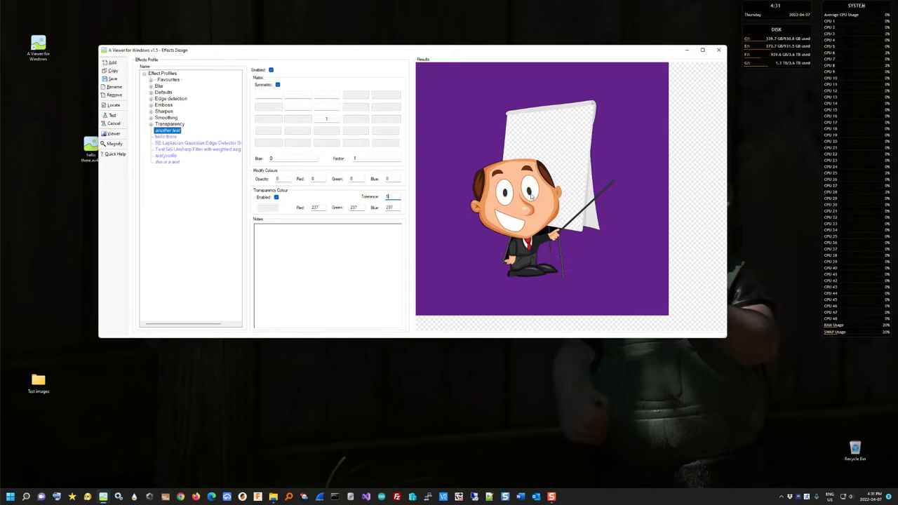
# Step: Try higher transparency colour tolerances on the result image, such as 50, and return the tolerance to 5
pyautogui.doubleClick(390, 198)
pyautogui.click(119, 116)
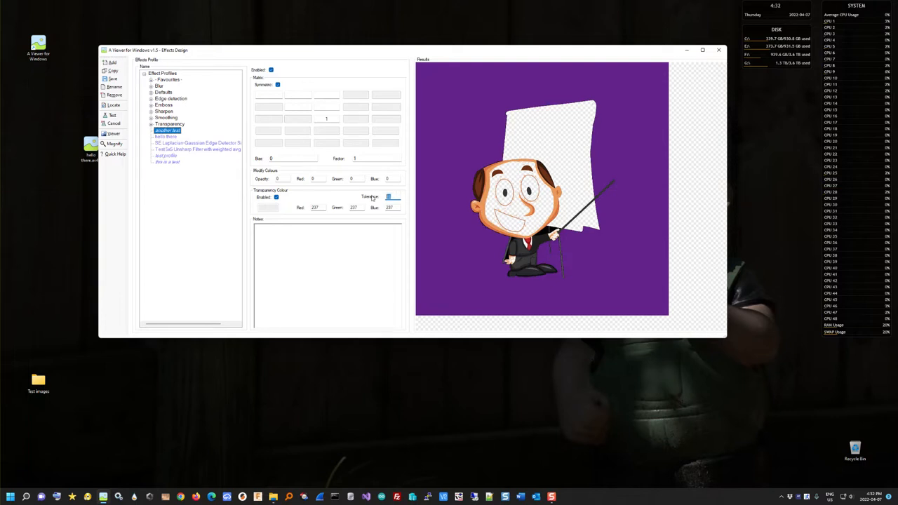
pyautogui.write('5')
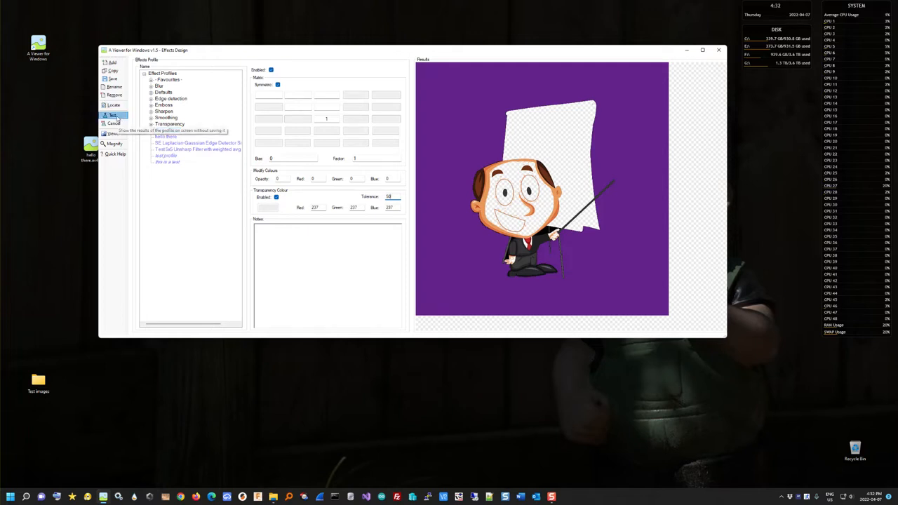
pyautogui.click(114, 115)
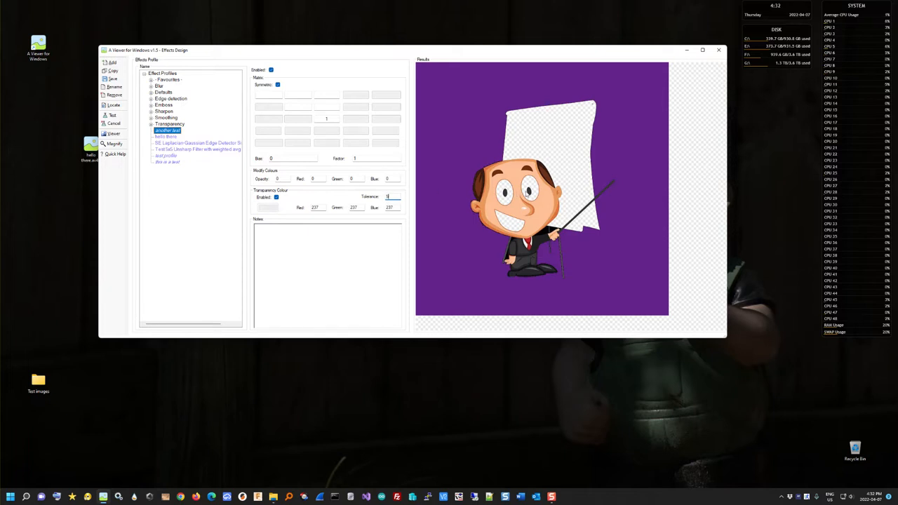
pyautogui.click(115, 115)
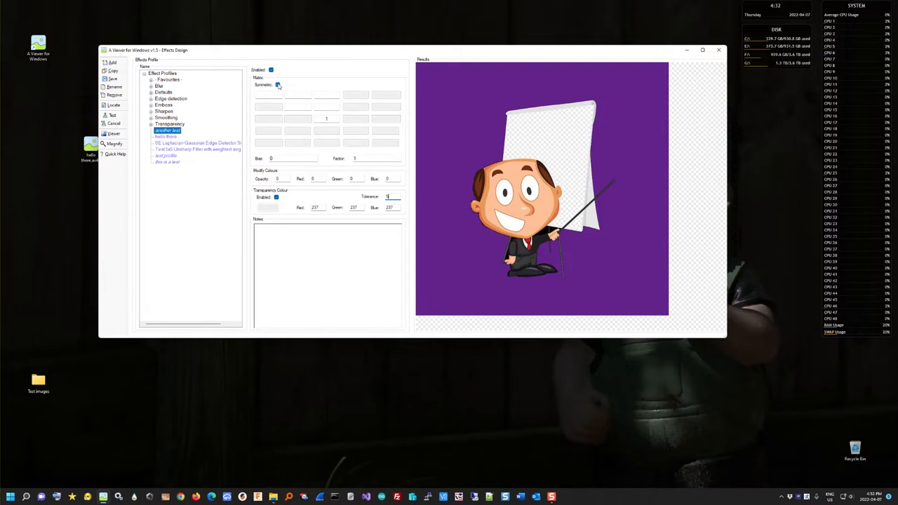
# Step: Enter the note "fksjs j" for the "another test" profile, save the profile and close the Effects designer
pyautogui.click(116, 79)
pyautogui.write('fksjs')
pyautogui.click(112, 79)
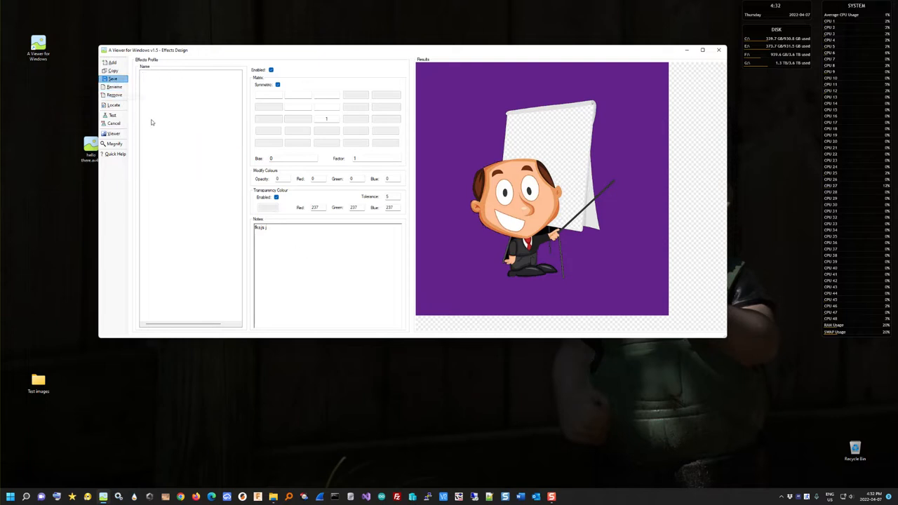
pyautogui.click(718, 50)
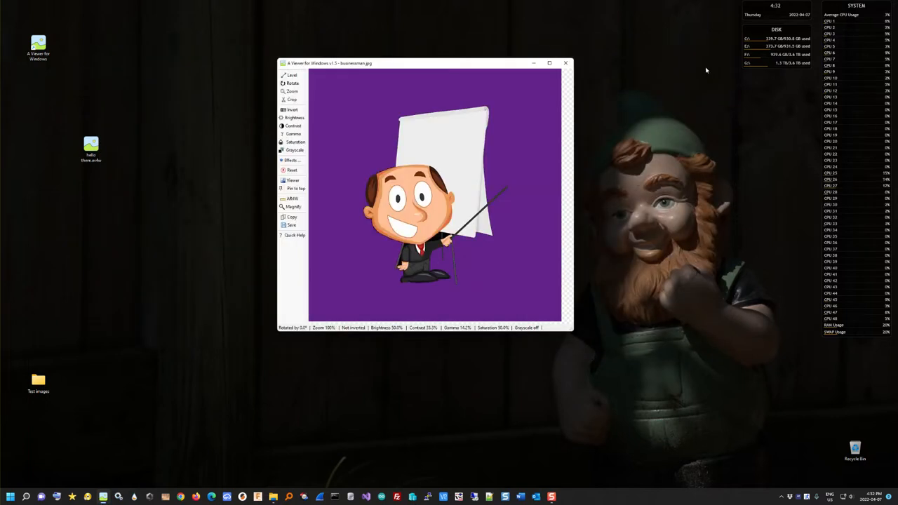
# Step: Enlarge the businessman.jpg viewer window and apply the "another test" profile as Effect 1
pyautogui.moveTo(572, 330); pyautogui.dragTo(709, 356)
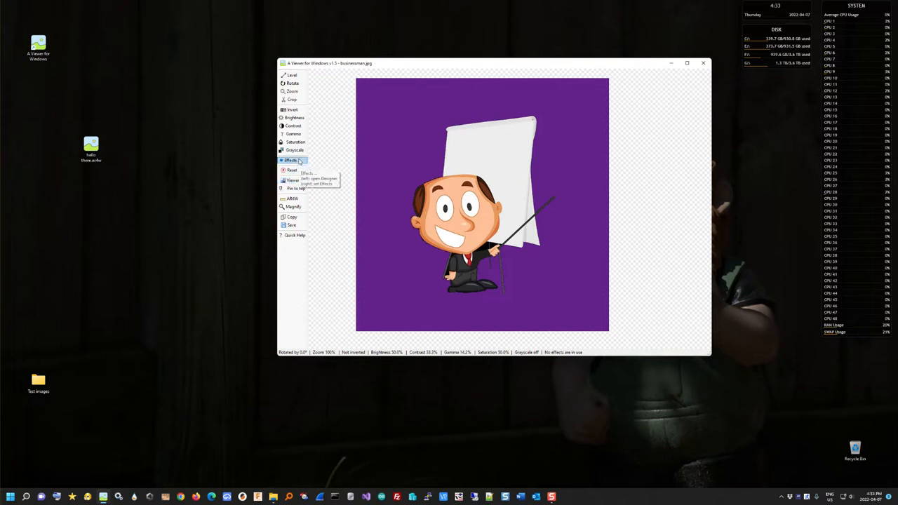
pyautogui.rightClick(300, 161)
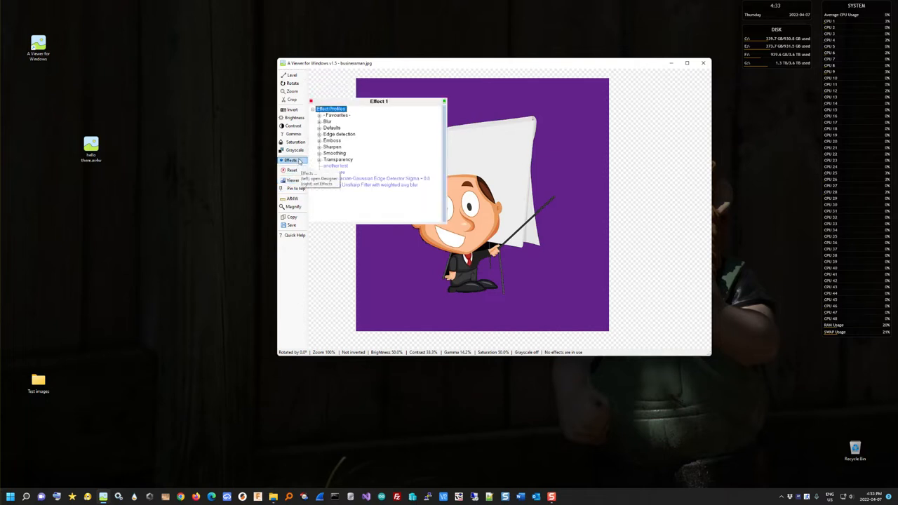
pyautogui.click(335, 166)
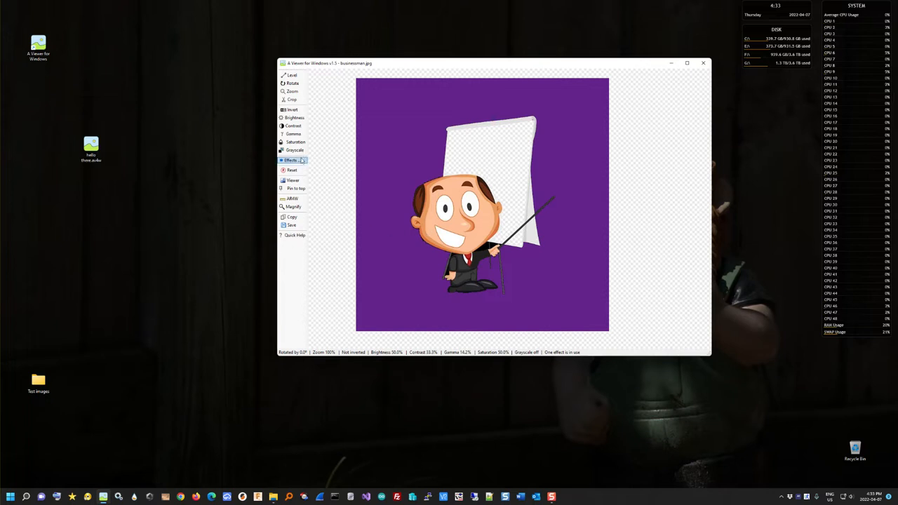
# Step: Replace Effect 1 with the Opacity -128 profile from the Transparency group's Opacity category
pyautogui.click(302, 160)
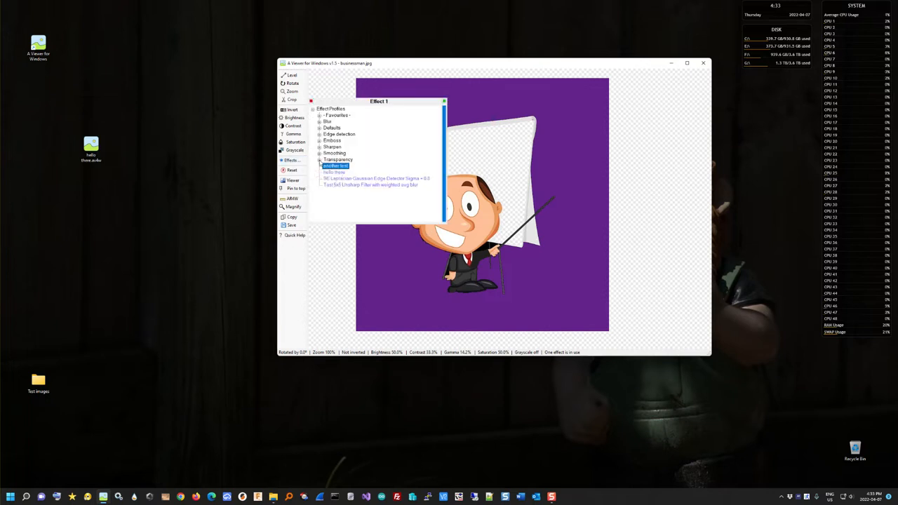
pyautogui.click(319, 160)
pyautogui.click(326, 172)
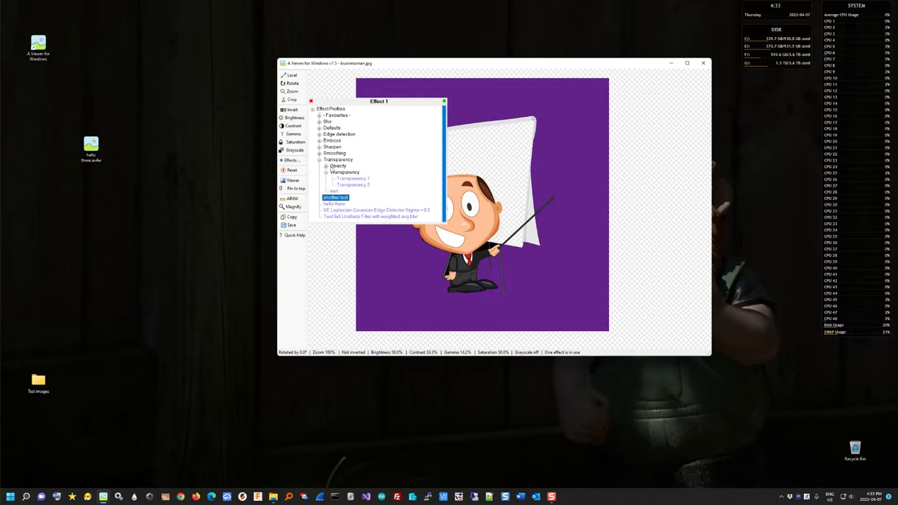
pyautogui.click(326, 167)
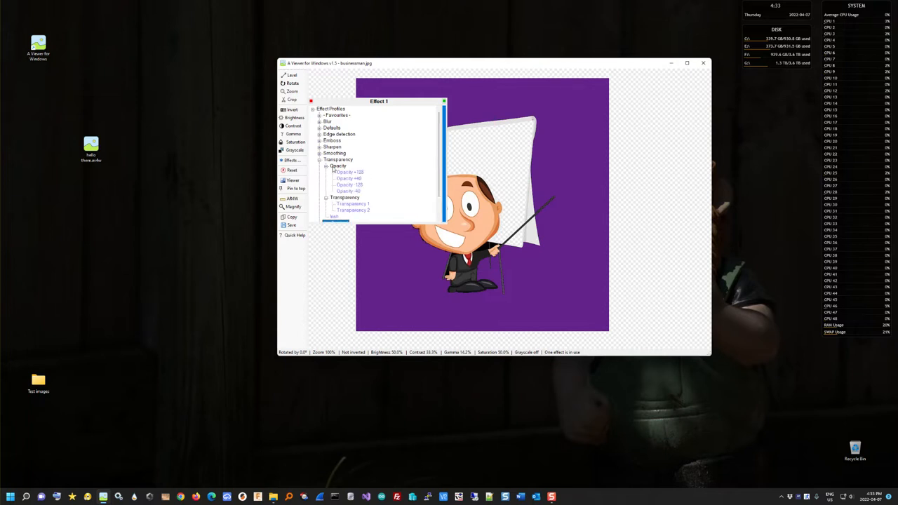
pyautogui.click(358, 186)
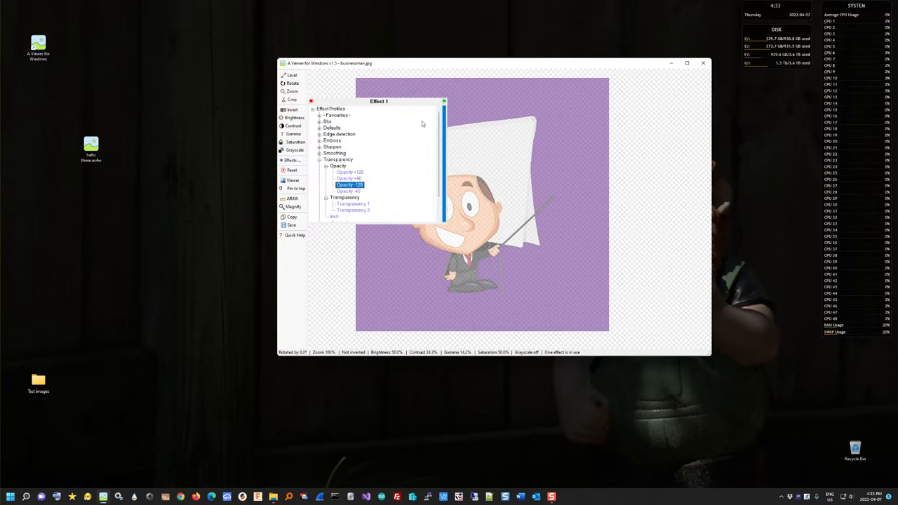
# Step: Add a second effect using the "another test" profile, widening the viewer window and placing the image beside the effect lists
pyautogui.click(443, 102)
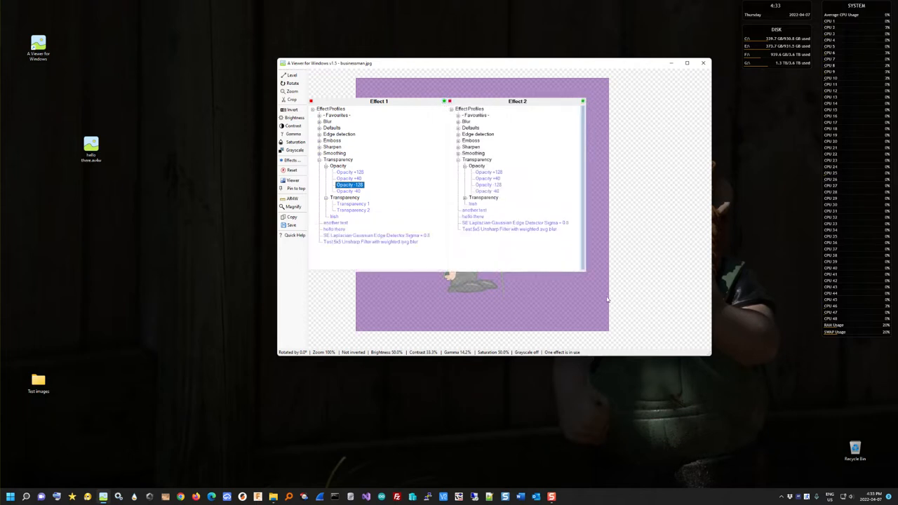
pyautogui.moveTo(476, 66); pyautogui.dragTo(299, 66)
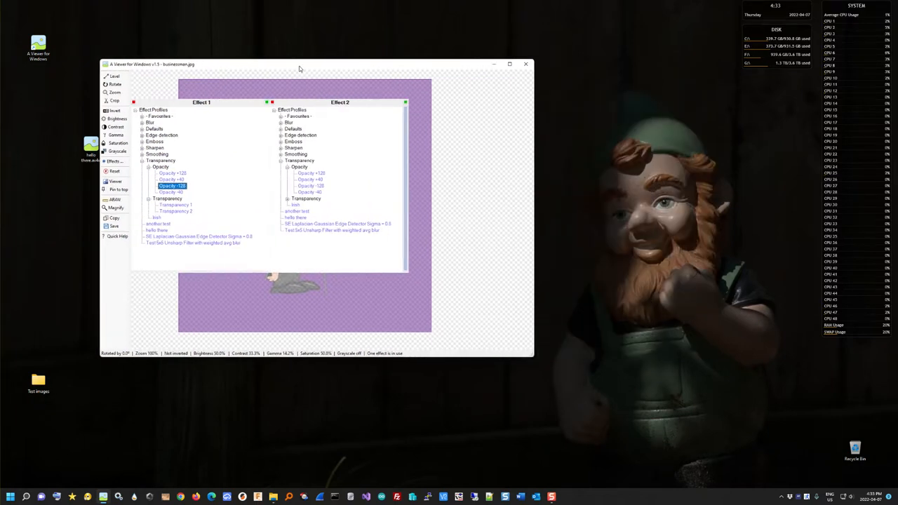
pyautogui.moveTo(680, 388); pyautogui.dragTo(786, 408)
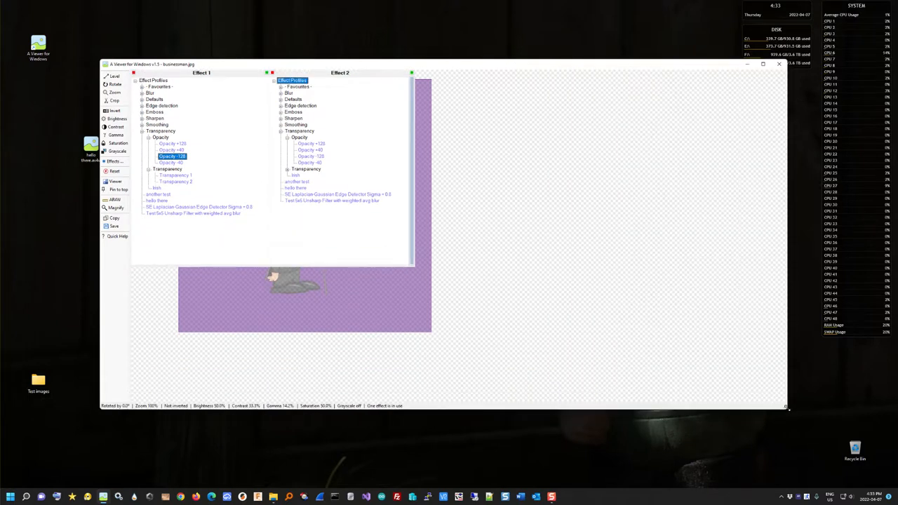
pyautogui.moveTo(410, 325); pyautogui.dragTo(683, 334)
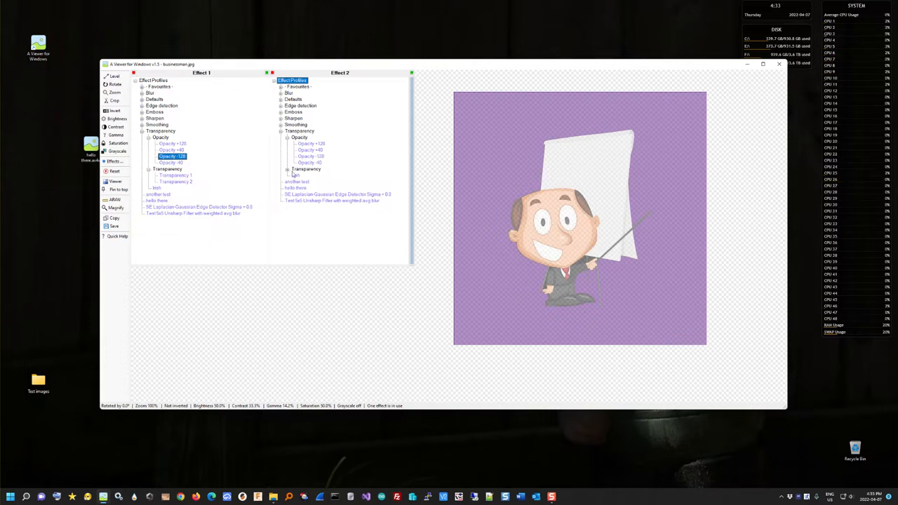
pyautogui.click(288, 169)
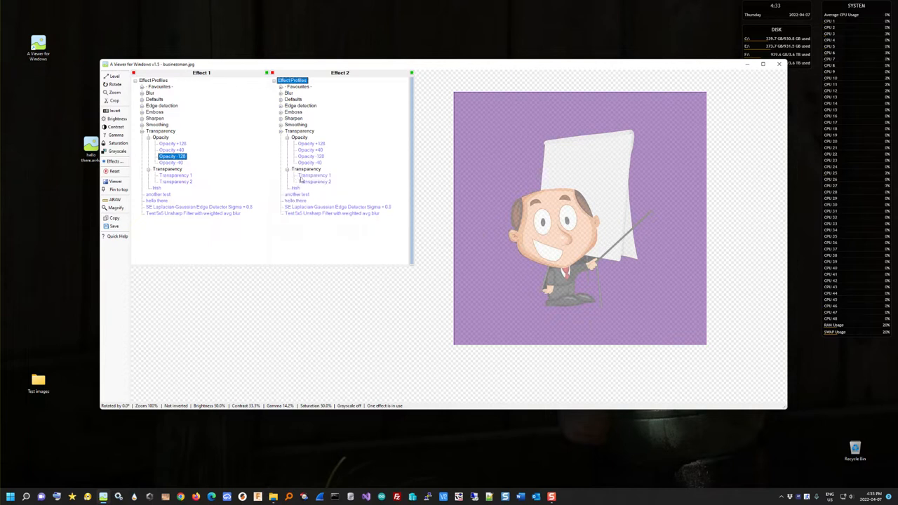
pyautogui.click(297, 195)
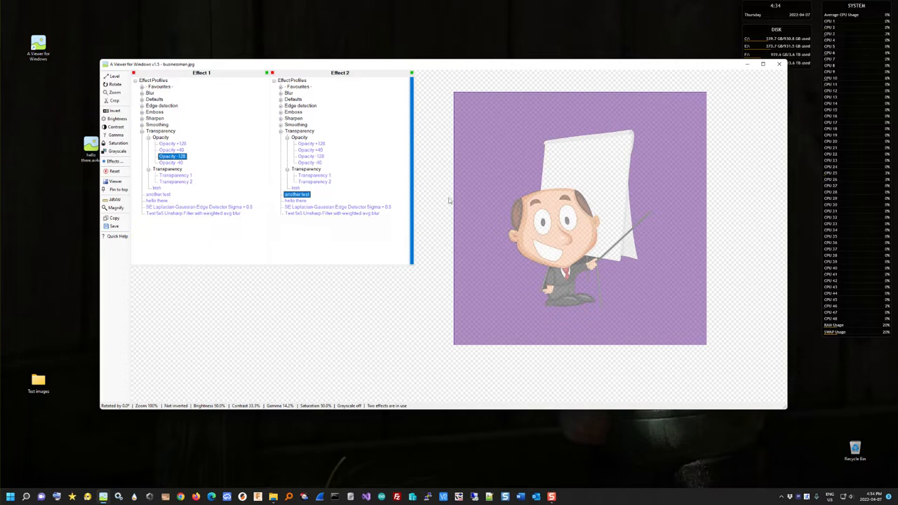
pyautogui.click(412, 175)
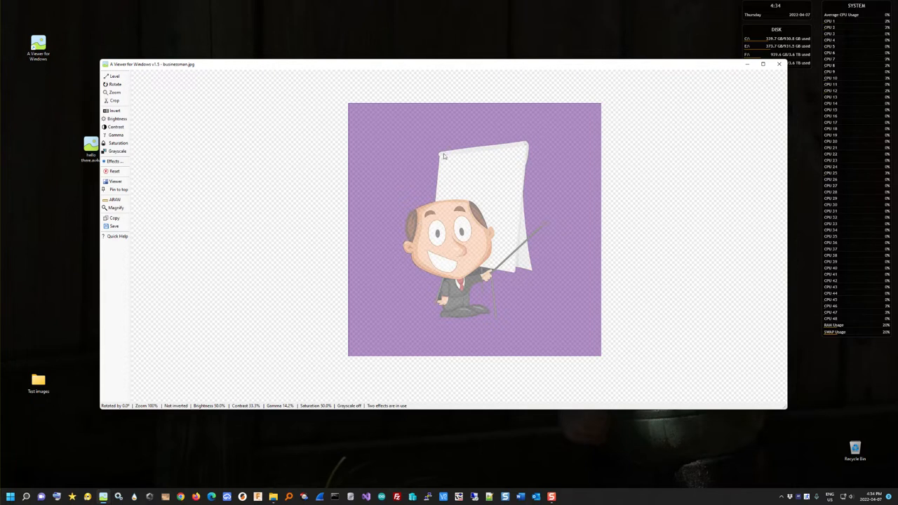
# Step: Save the adjusted image in Test images as "businessman adjusted by Viewer for Windows", accepting the PNG file type instead of JPG
pyautogui.moveTo(426, 71); pyautogui.dragTo(411, 40)
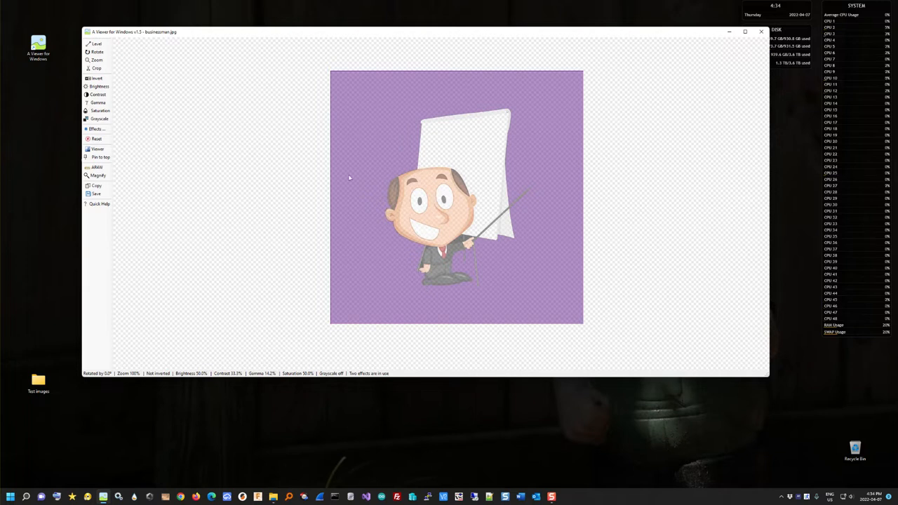
pyautogui.click(96, 194)
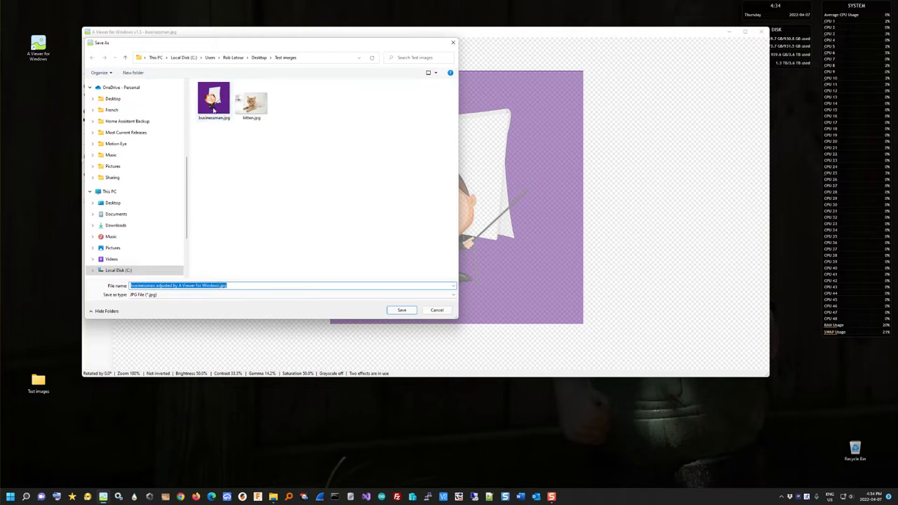
pyautogui.click(183, 285)
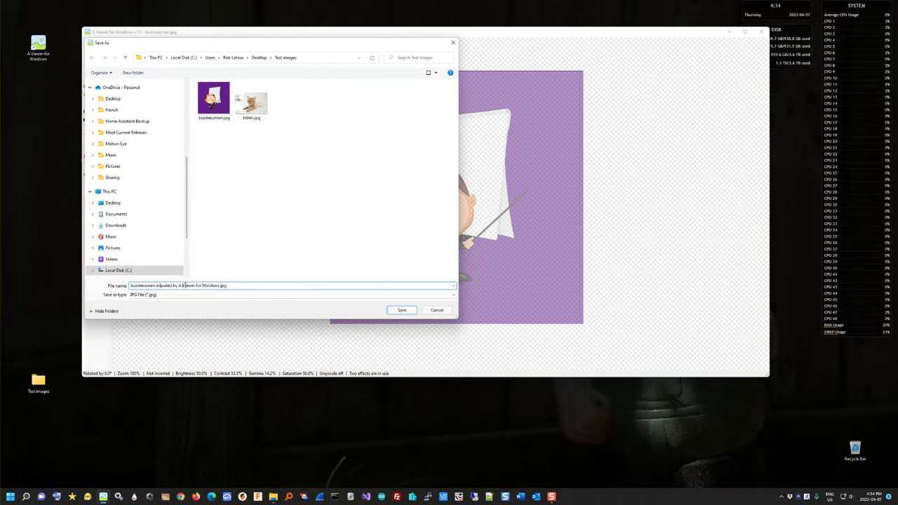
pyautogui.press('BackSpace')
pyautogui.press('BackSpace')
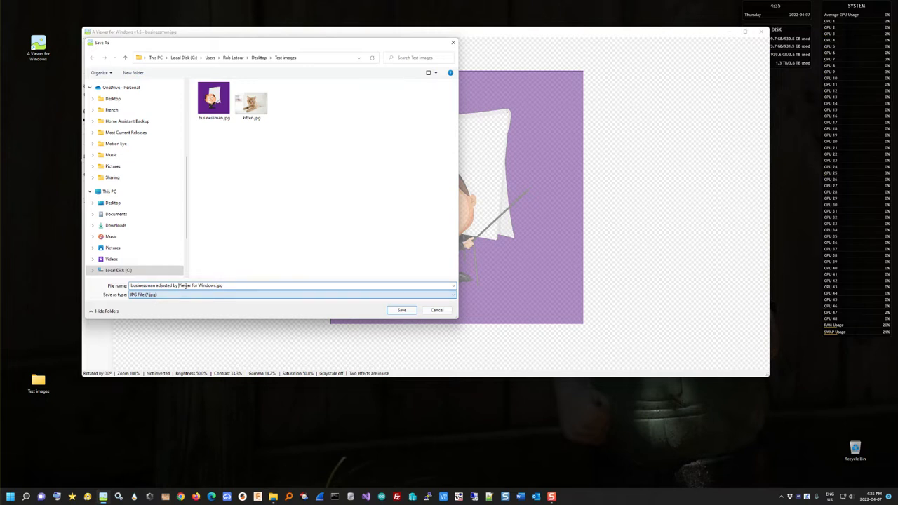
pyautogui.click(401, 310)
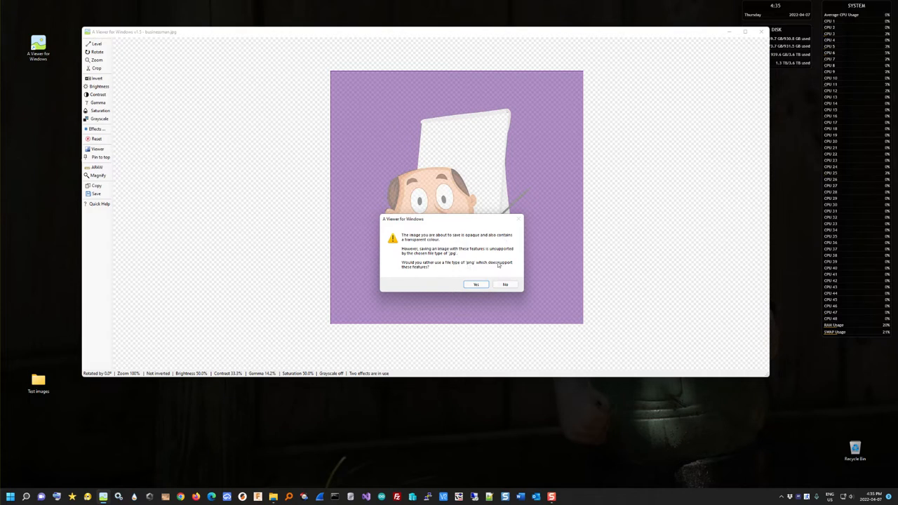
pyautogui.click(472, 285)
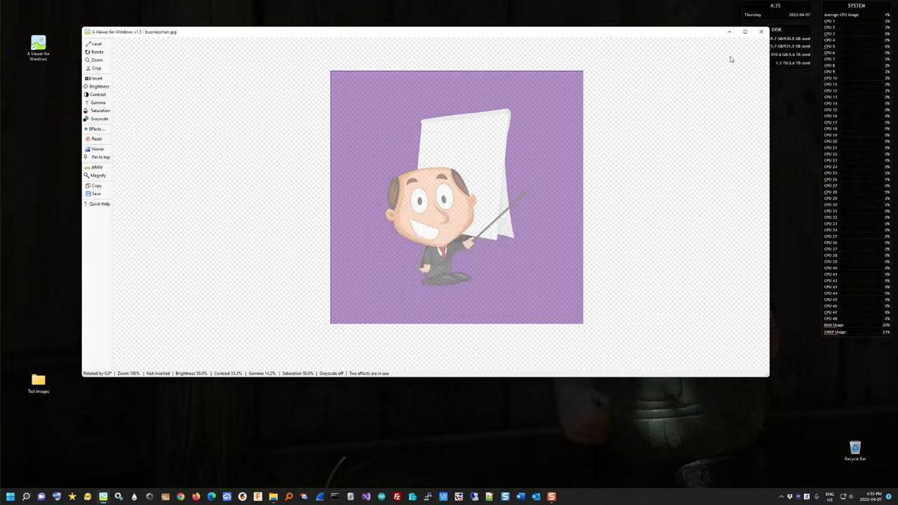
# Step: Close the businessman.jpg viewer and compare the saved PNG with the original in the Test images folder without opening either
pyautogui.click(760, 32)
pyautogui.click(182, 161)
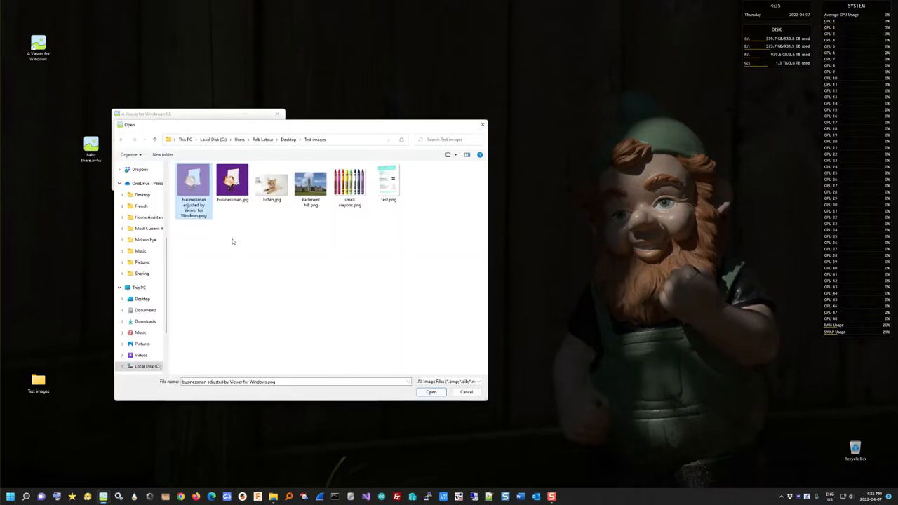
pyautogui.click(232, 182)
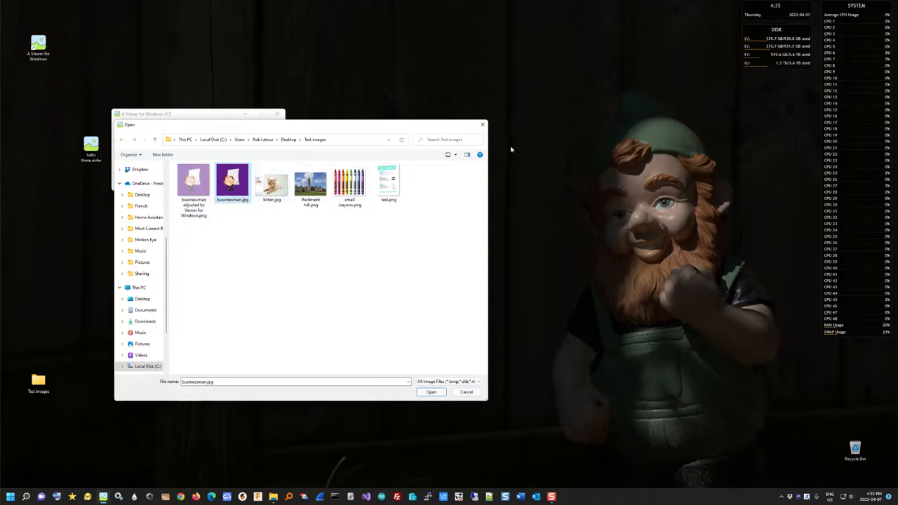
pyautogui.click(482, 125)
# Step: Move the A Viewer for Windows start window towards the desktop's middle and open the Community Support Forum from its help
pyautogui.moveTo(208, 114); pyautogui.dragTo(398, 119)
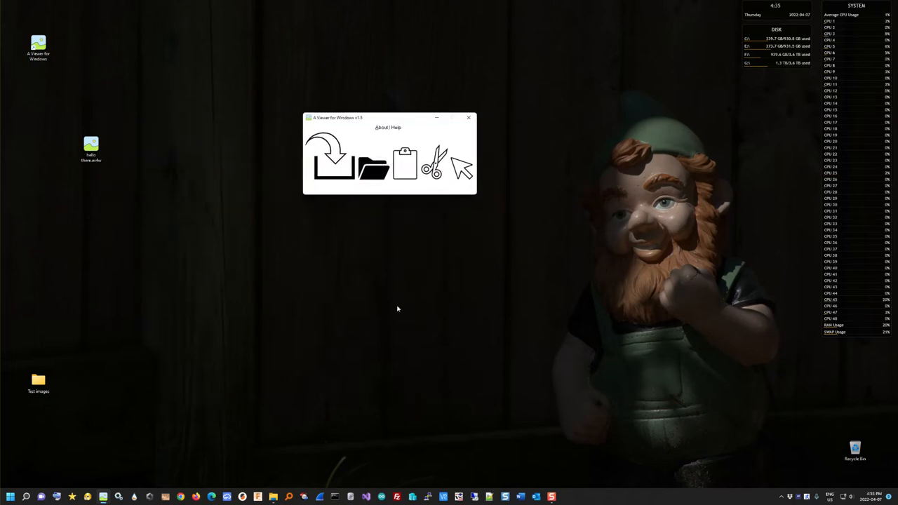
pyautogui.click(383, 132)
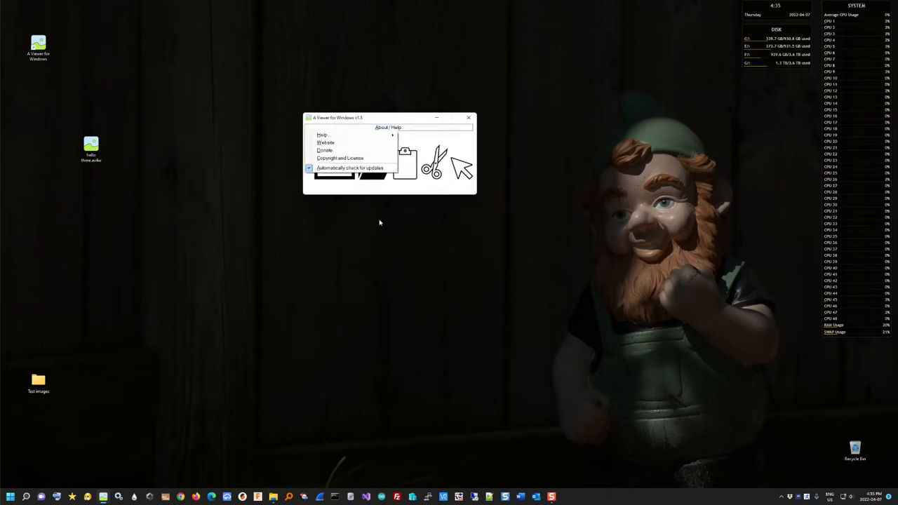
pyautogui.moveTo(343, 135)
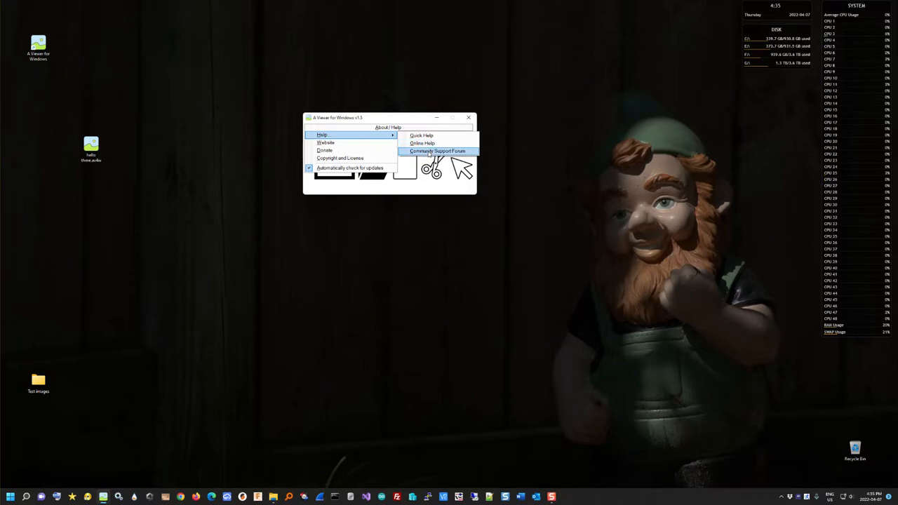
pyautogui.click(429, 151)
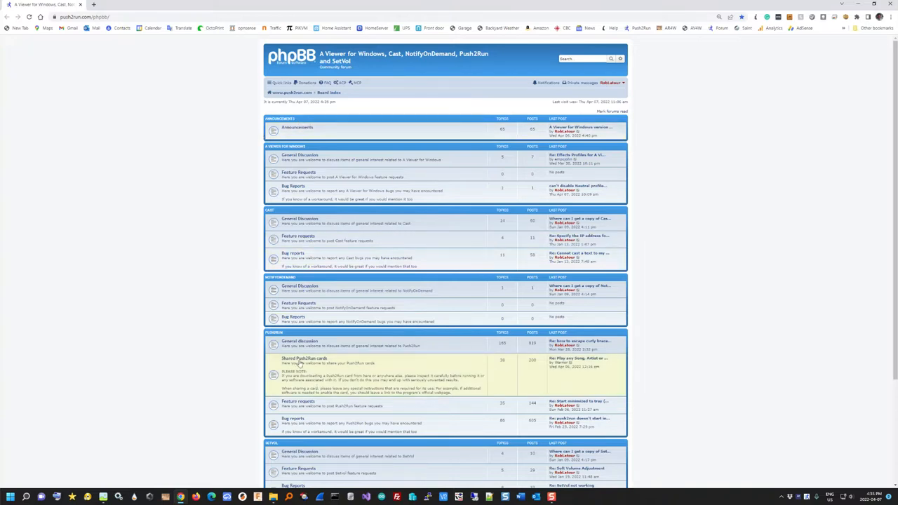
# Step: Open the "Effects Profiles for A Viewer For Windows" topic in the General Discussion forum for A Viewer for Windows and look through its posts
pyautogui.click(295, 157)
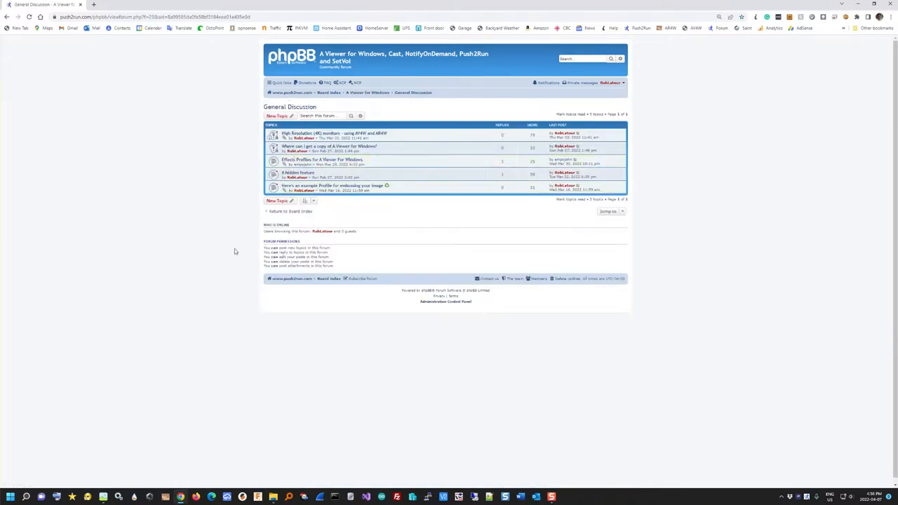
pyautogui.click(317, 161)
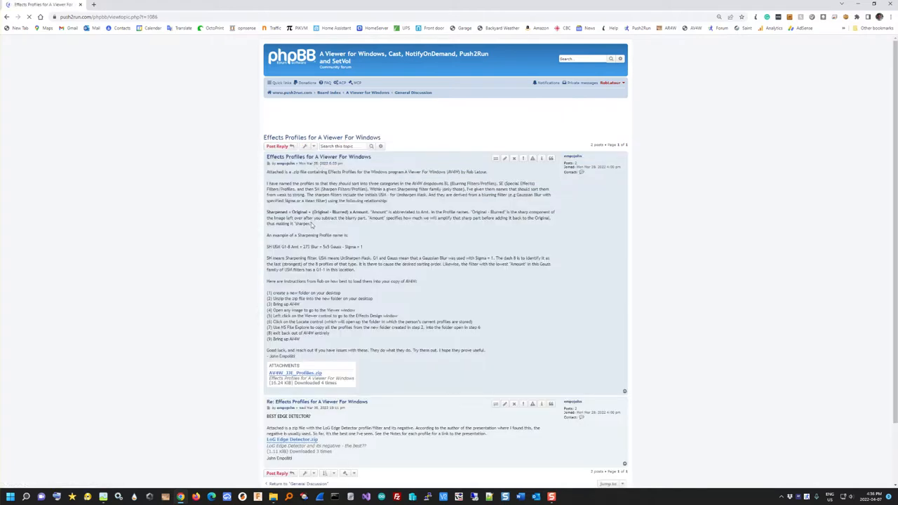
pyautogui.scroll(-1, 320, 263)
pyautogui.scroll(1, 319, 264)
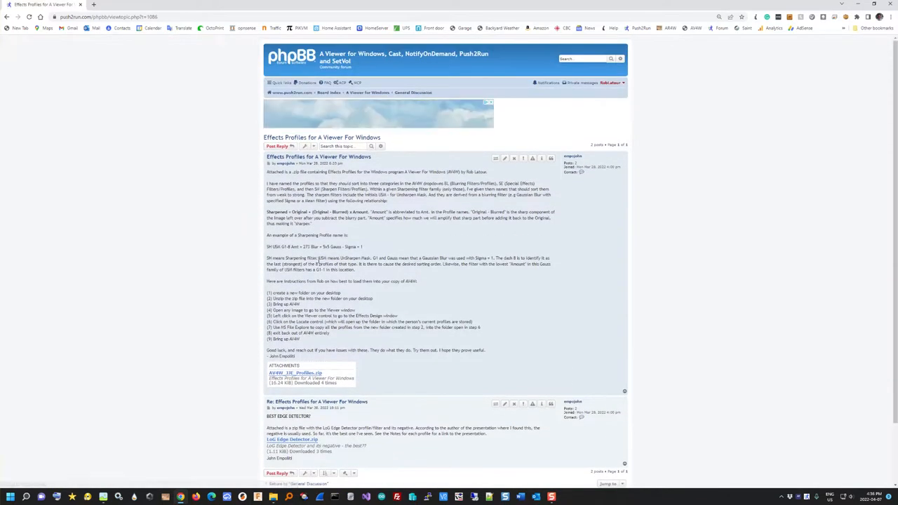
# Step: Return to the General Discussion topic list, reopen the Effects Profiles topic and examine its loading instructions and attached profile archives
pyautogui.click(8, 17)
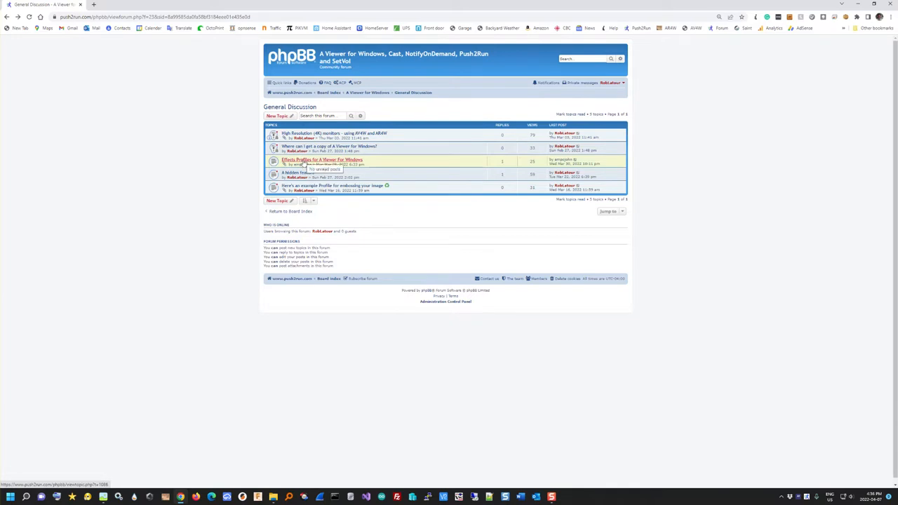
pyautogui.click(305, 161)
pyautogui.scroll(-2, 365, 179)
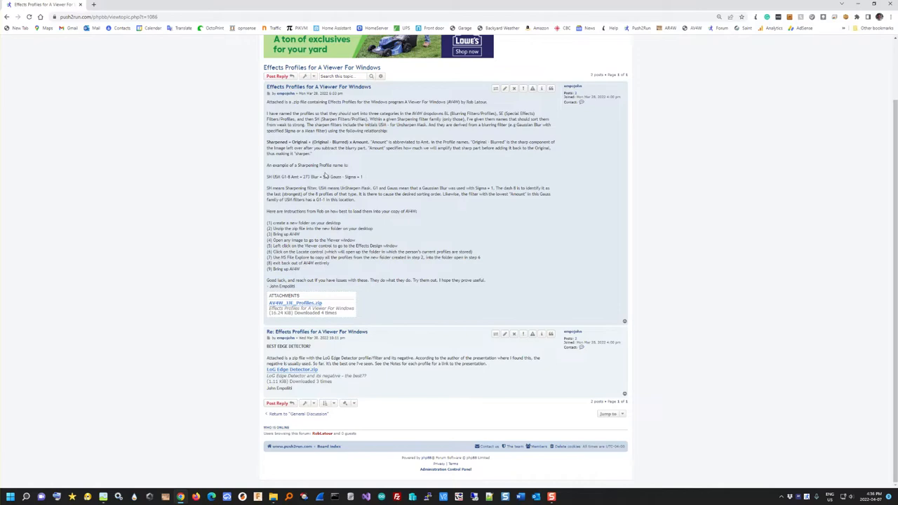
pyautogui.scroll(2, 380, 257)
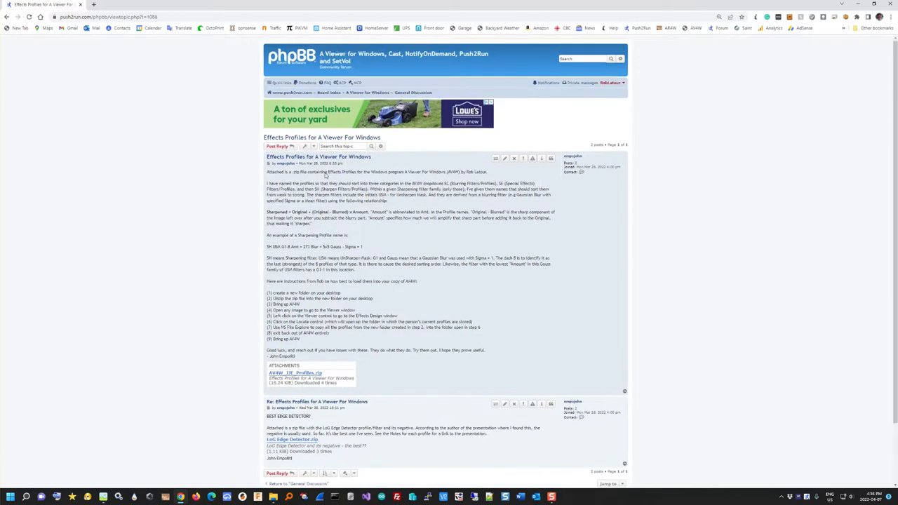
# Step: Close the forum page, switch back to the A Viewer for Windows start window, and view and dismiss its copyright and license information
pyautogui.click(87, 4)
pyautogui.click(103, 496)
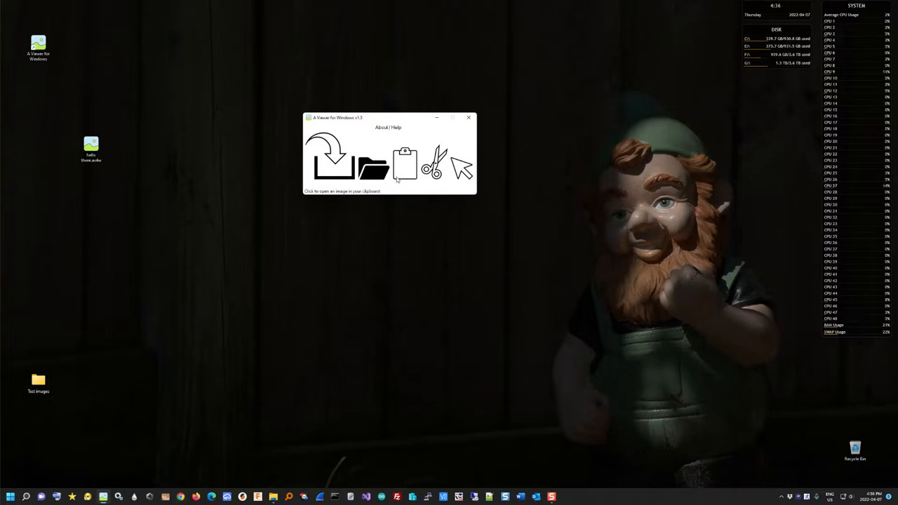
pyautogui.click(387, 129)
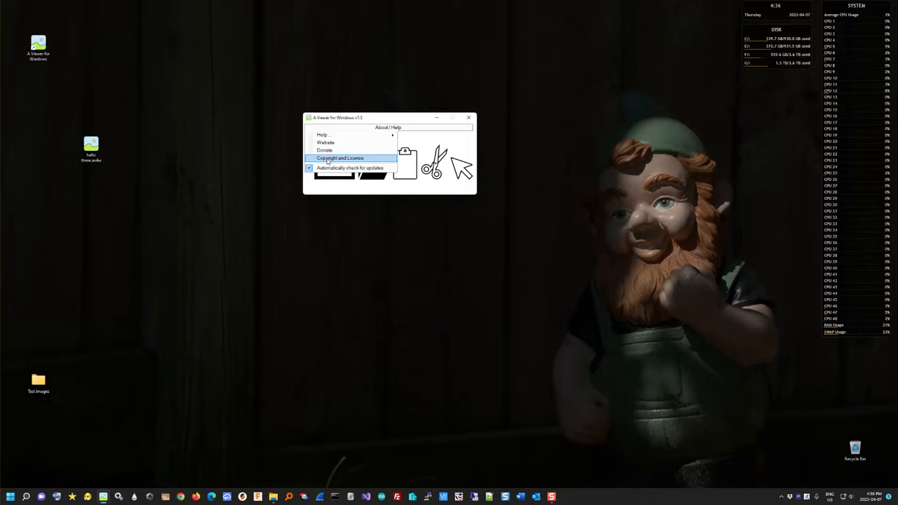
pyautogui.click(327, 160)
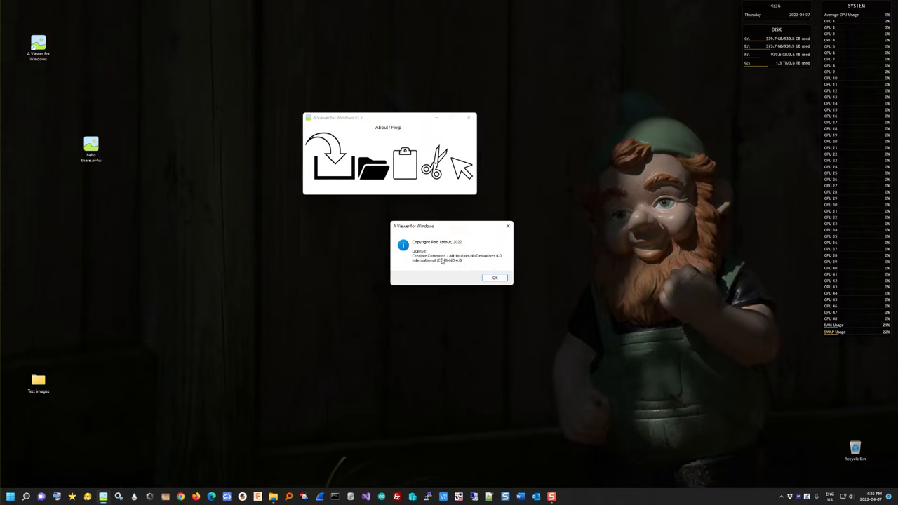
pyautogui.click(489, 281)
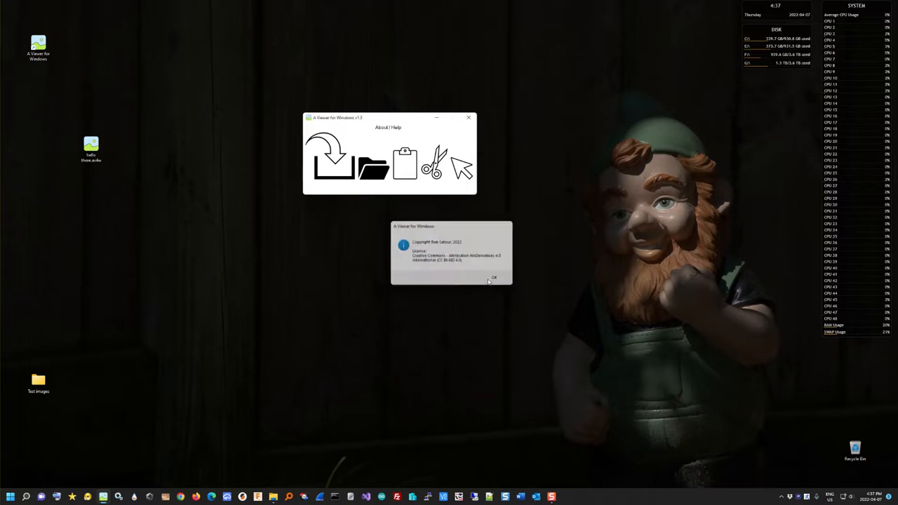
# Step: Turn the automatic check for updates off and back on, and review the setting in the help options
pyautogui.click(388, 128)
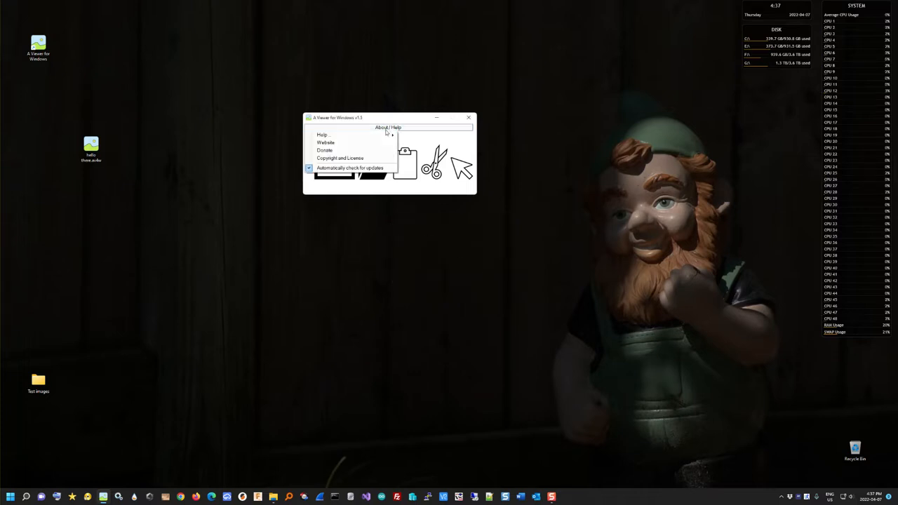
pyautogui.click(320, 169)
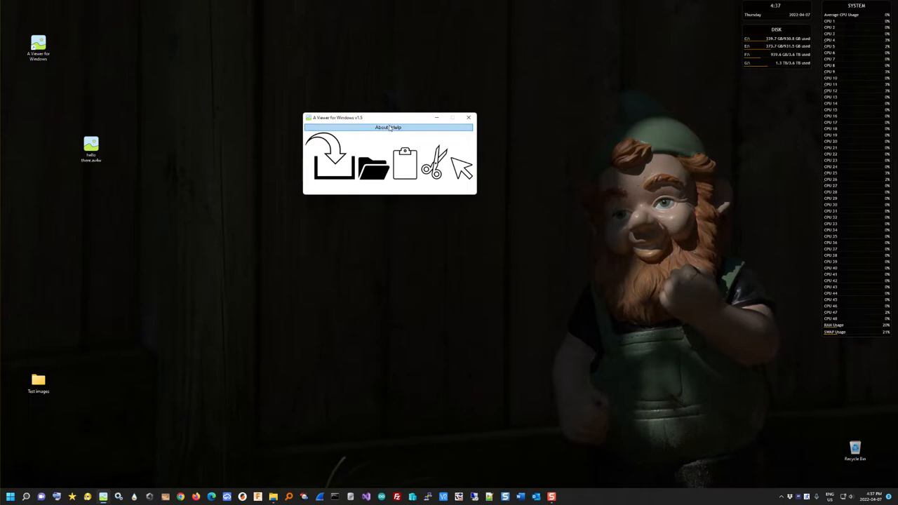
pyautogui.click(390, 127)
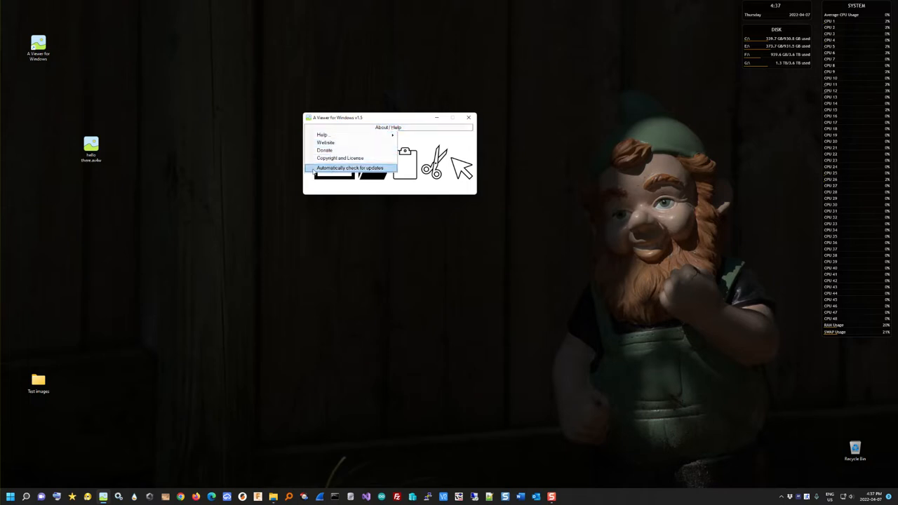
pyautogui.click(315, 169)
pyautogui.click(380, 128)
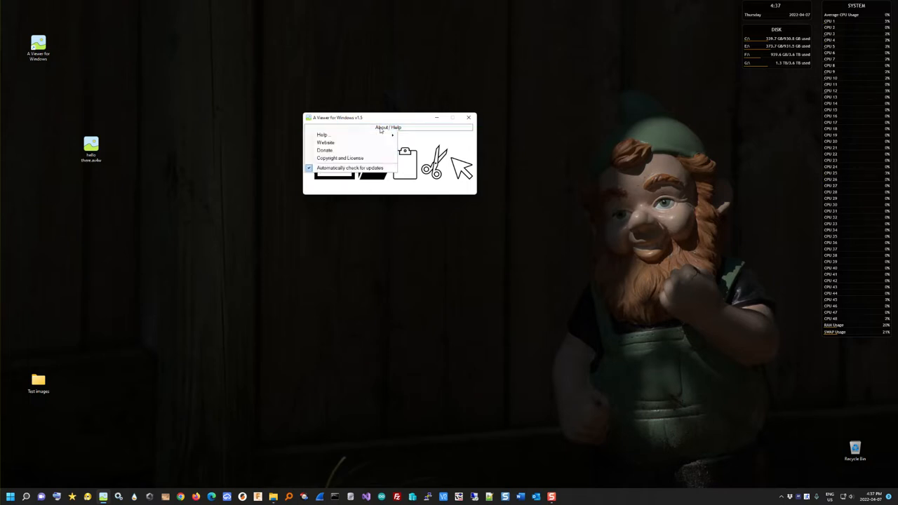
pyautogui.click(397, 120)
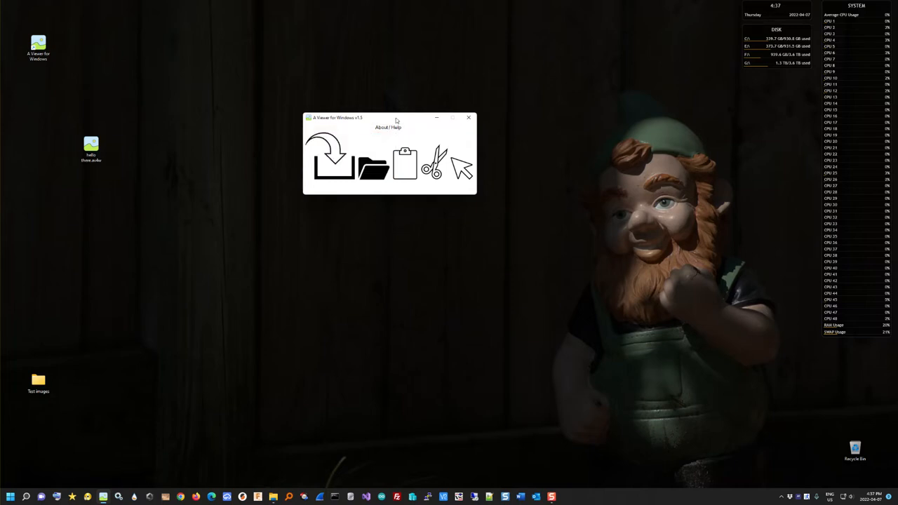